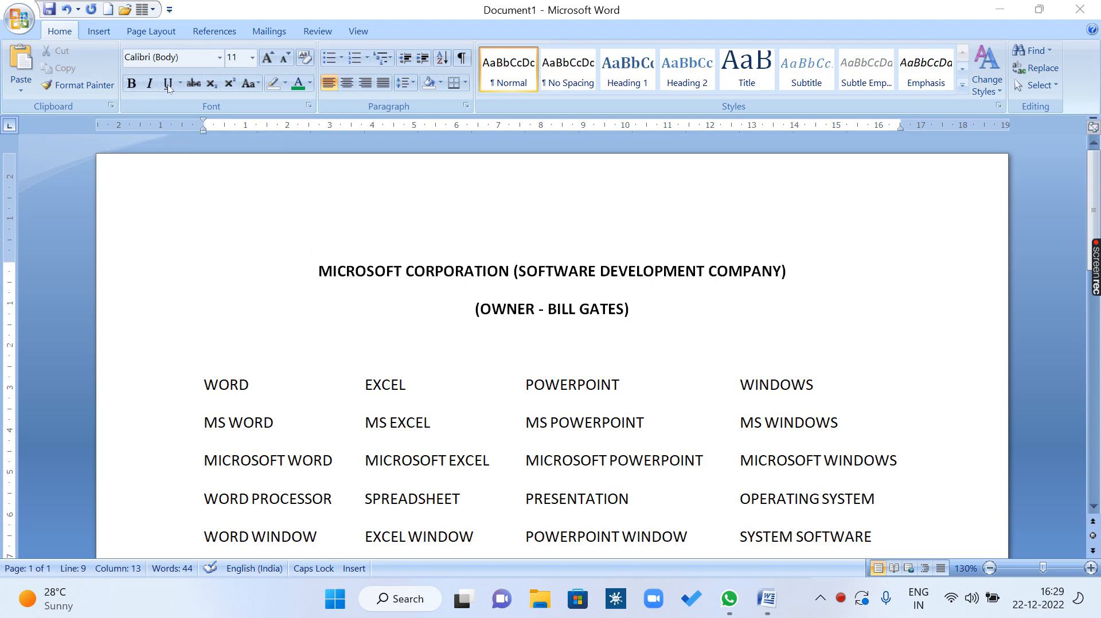
# Apply bold to the entry WORD in the first row of the list, and remove the bold again.
pyautogui.click(253, 384)
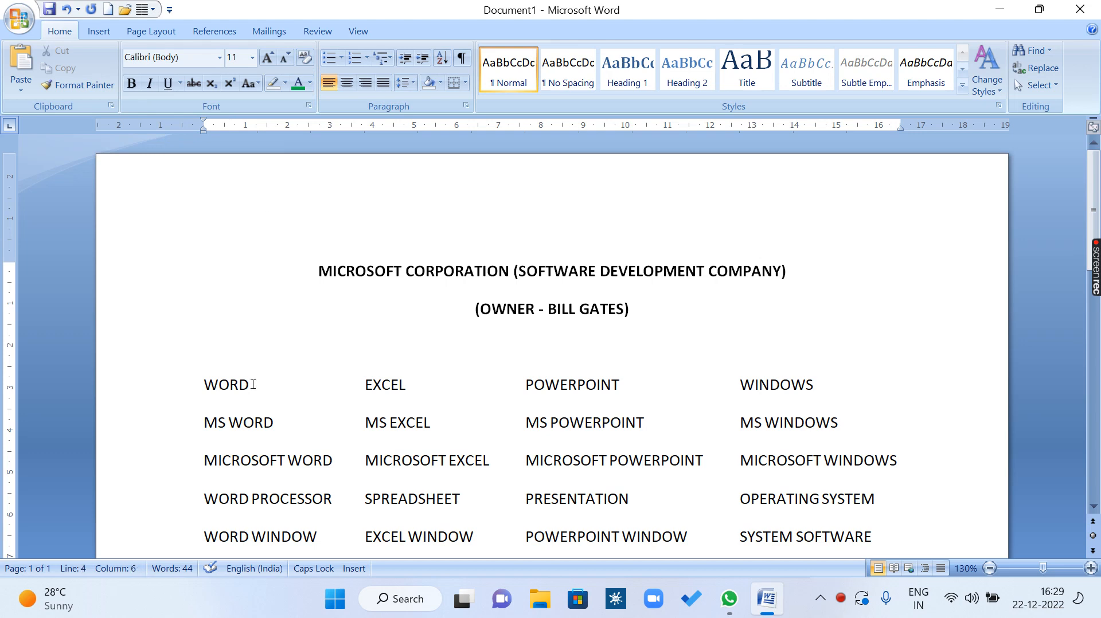
pyautogui.moveTo(253, 384); pyautogui.dragTo(201, 383)
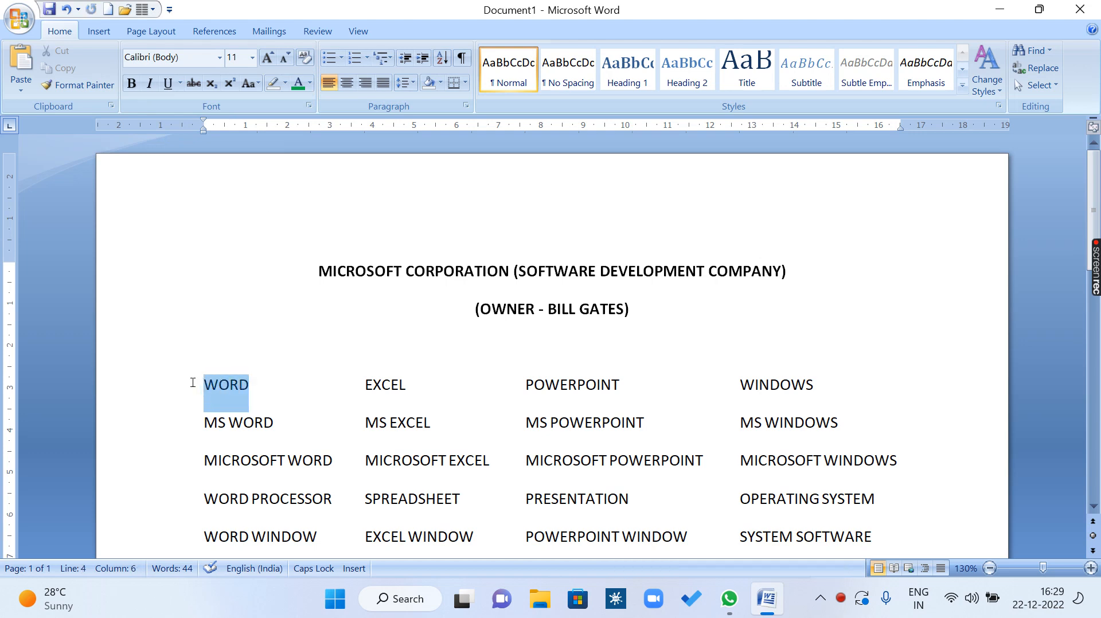
pyautogui.click(132, 83)
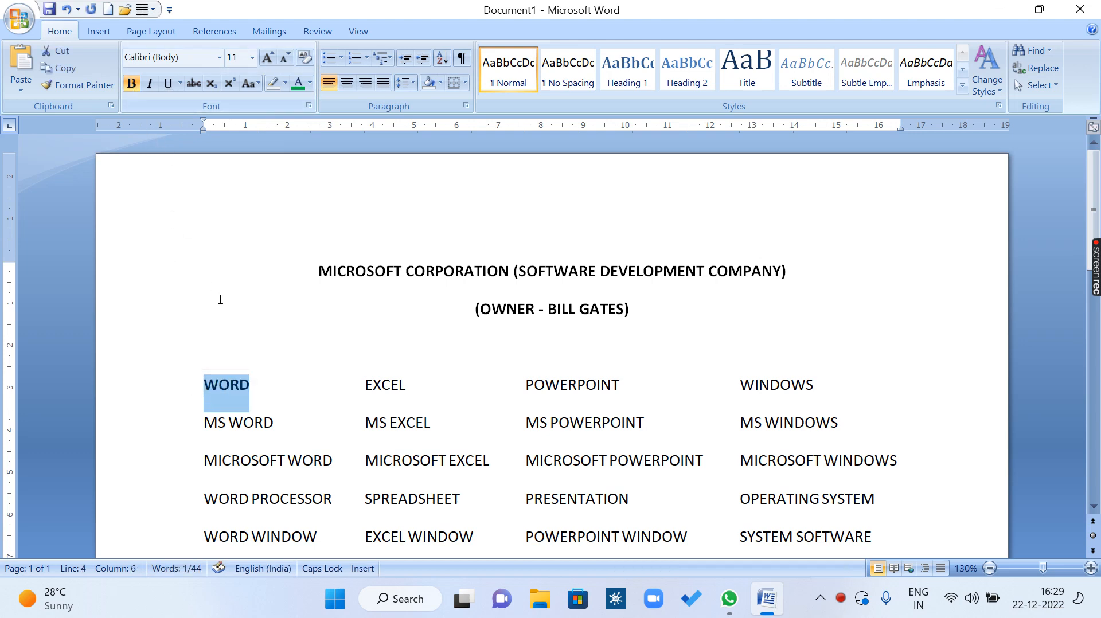
pyautogui.click(263, 392)
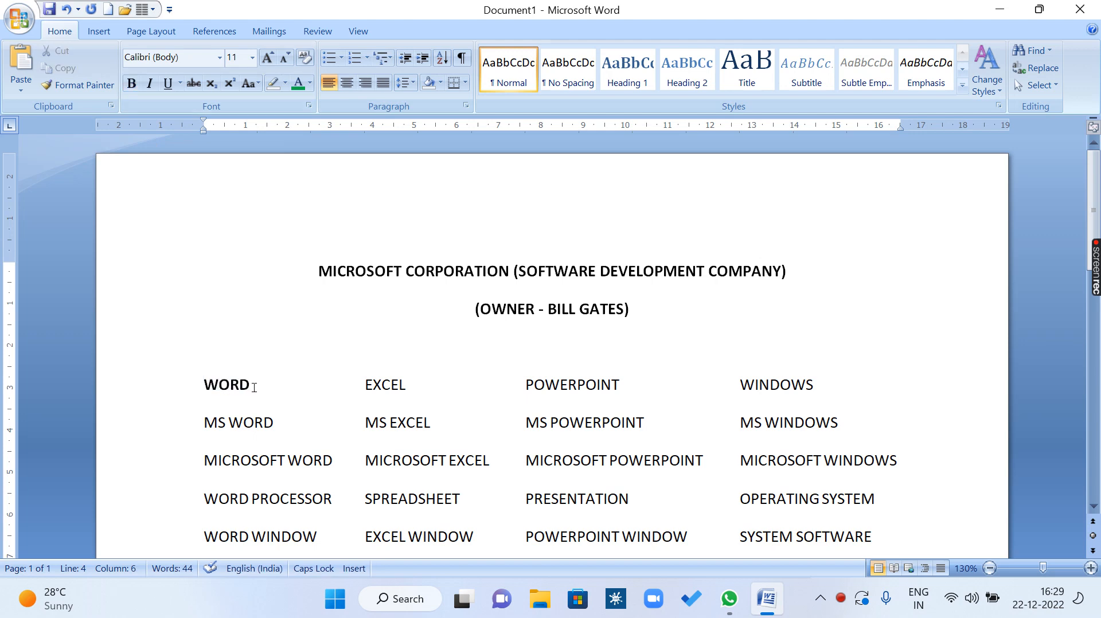
pyautogui.moveTo(251, 386); pyautogui.dragTo(184, 383)
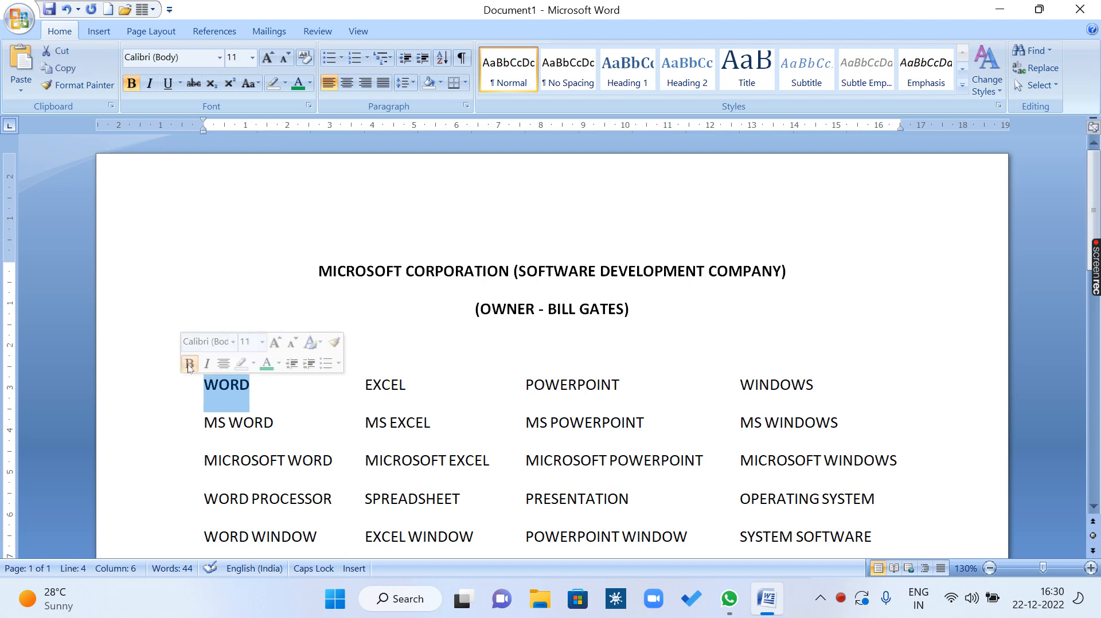
pyautogui.click(132, 83)
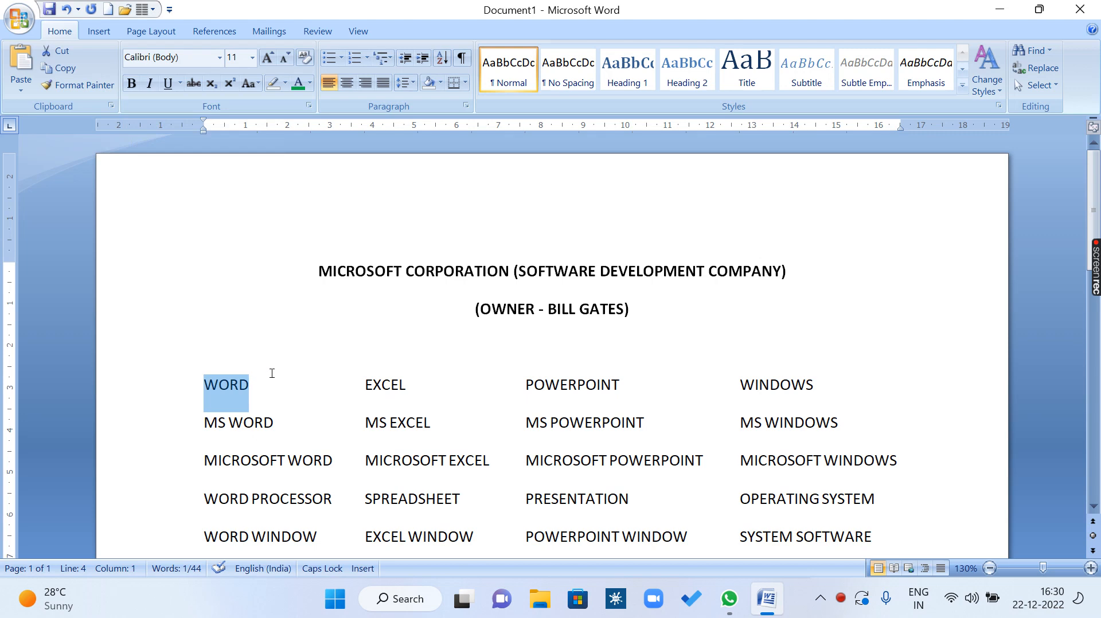
# Italicize the word MICROSOFT in the title line, and remove the italics again.
pyautogui.keyDown('ctrl'); pyautogui.scroll(8, 272, 372); pyautogui.keyUp('ctrl')
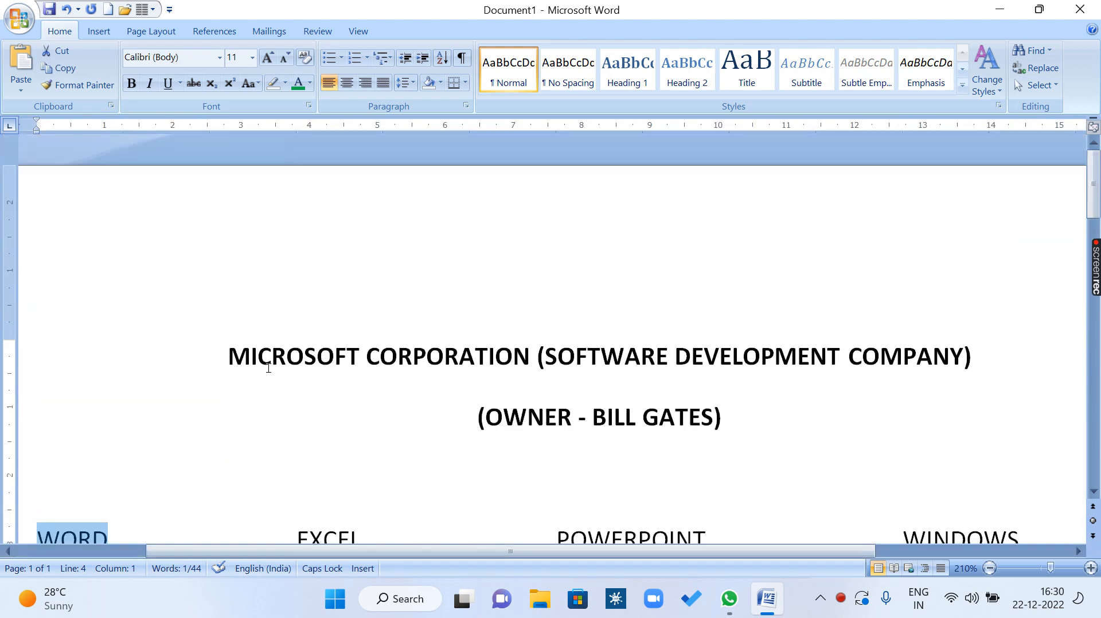
pyautogui.moveTo(229, 356); pyautogui.dragTo(358, 358)
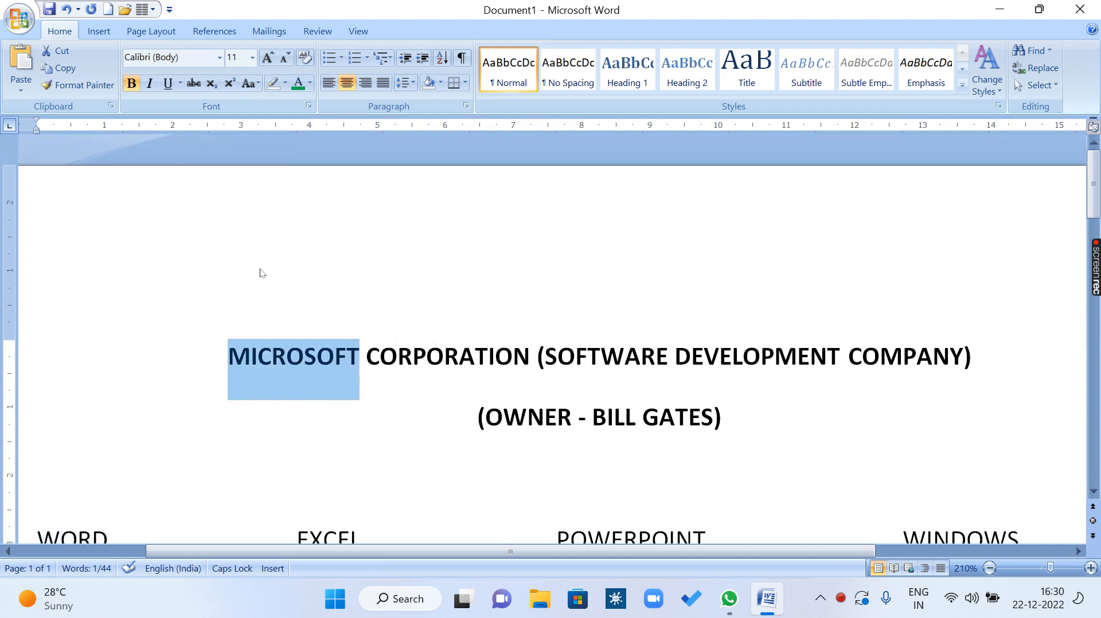
pyautogui.click(150, 83)
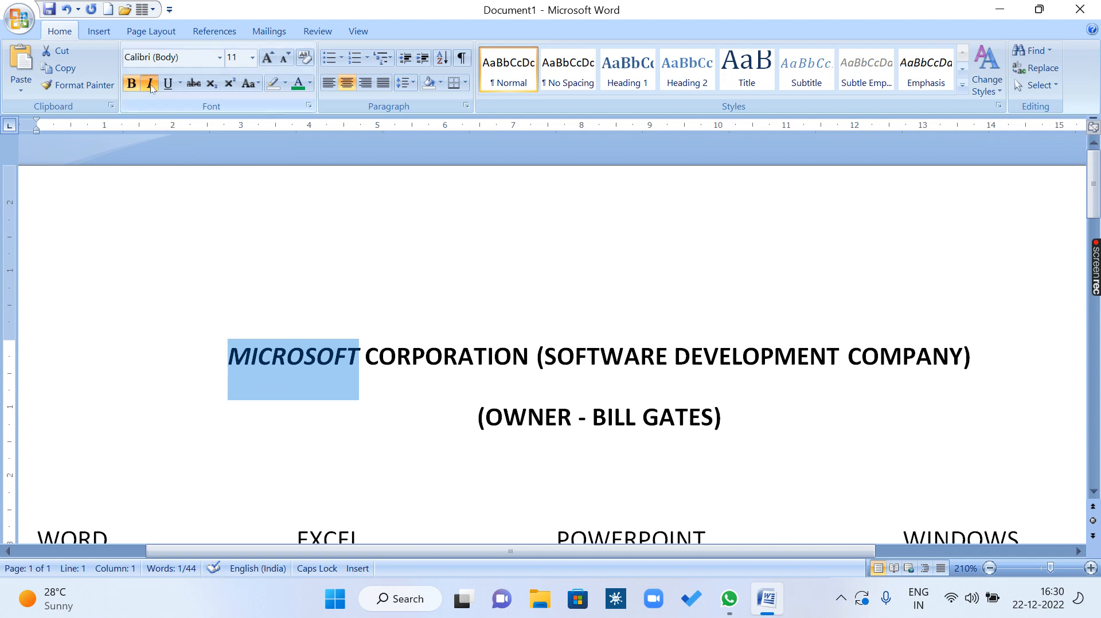
pyautogui.click(150, 84)
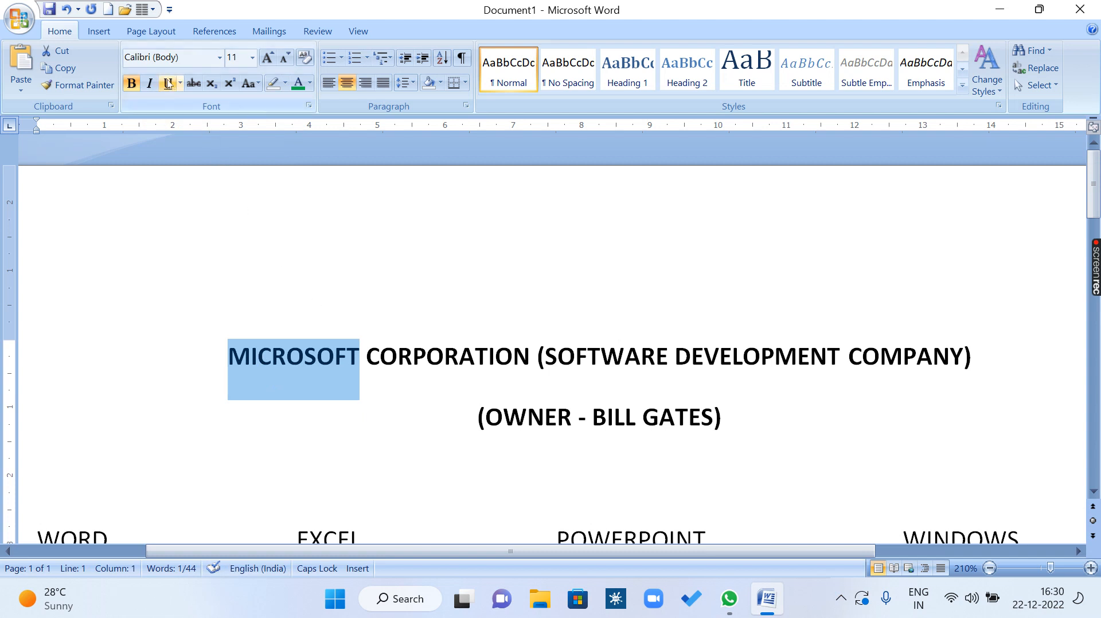
# Apply a plain single underline to MICROSOFT in the title, and remove it again.
pyautogui.click(168, 84)
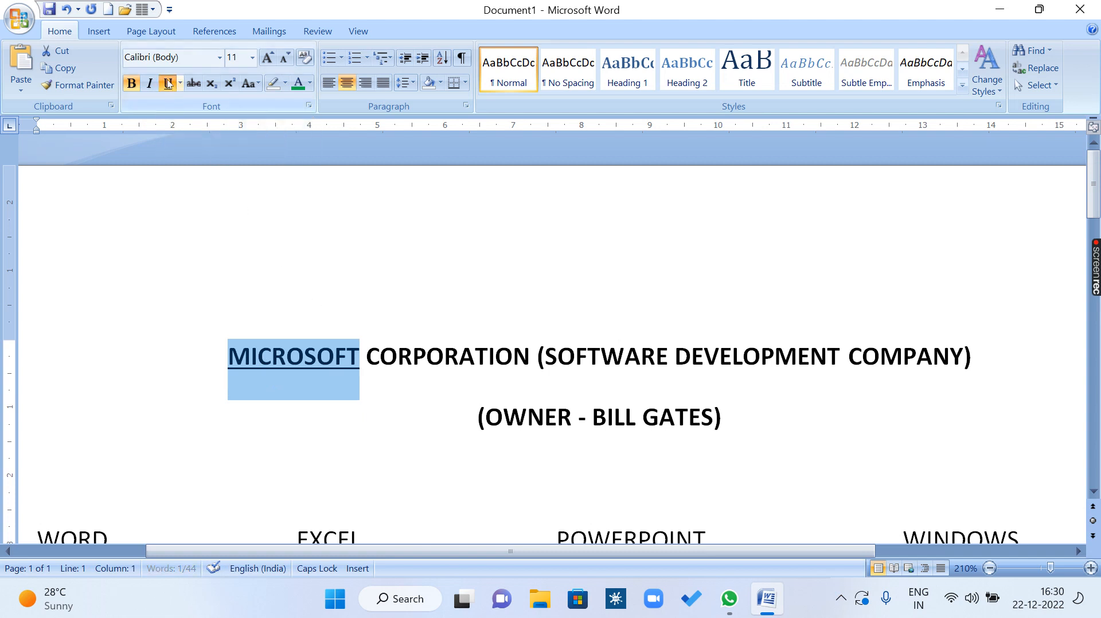
pyautogui.click(293, 418)
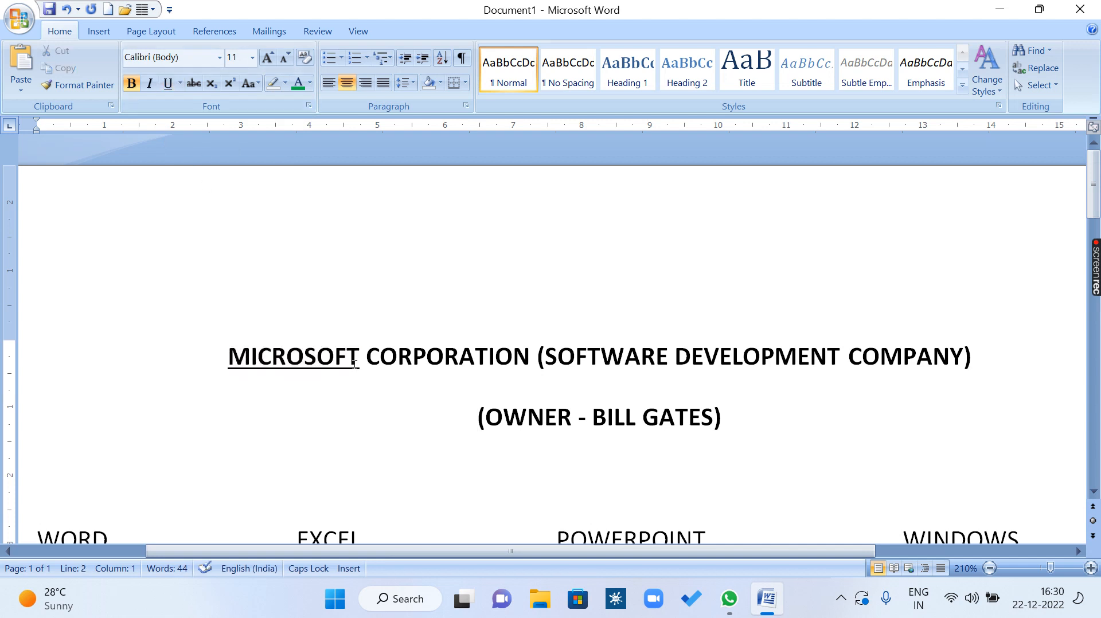
pyautogui.moveTo(359, 358); pyautogui.dragTo(234, 351)
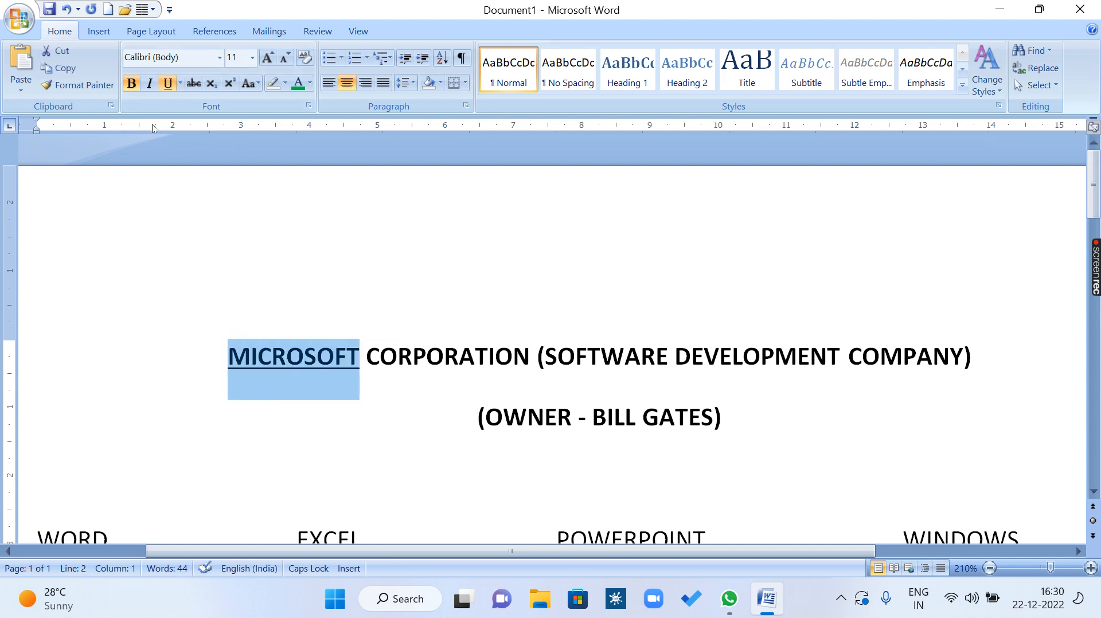
pyautogui.click(168, 84)
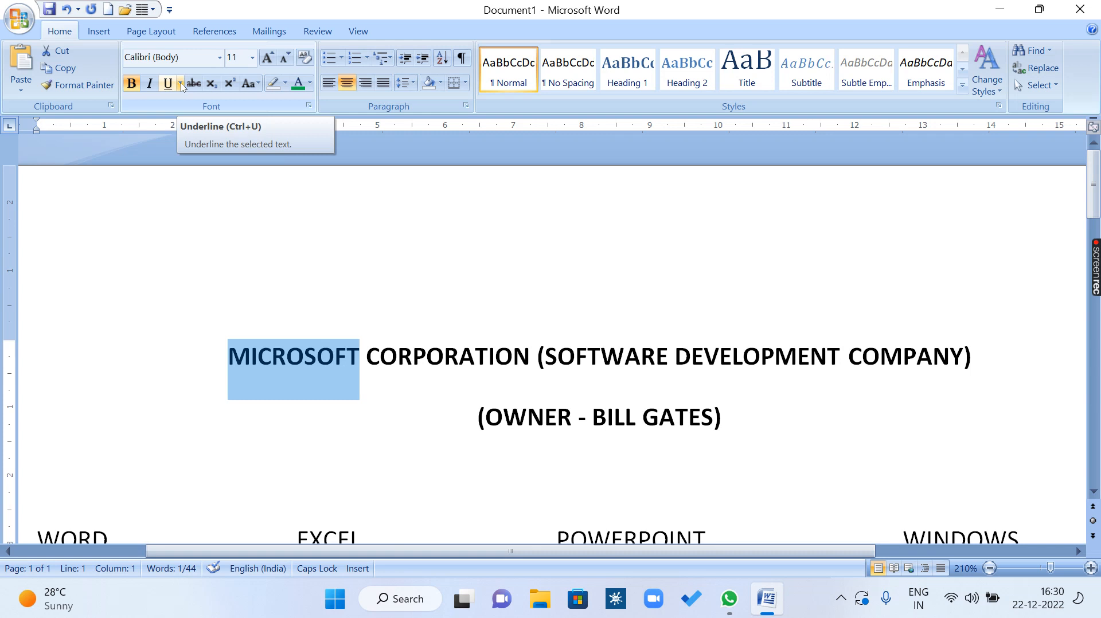
# Give MICROSOFT in the title a dashed underline and set the underline color to light blue.
pyautogui.click(180, 84)
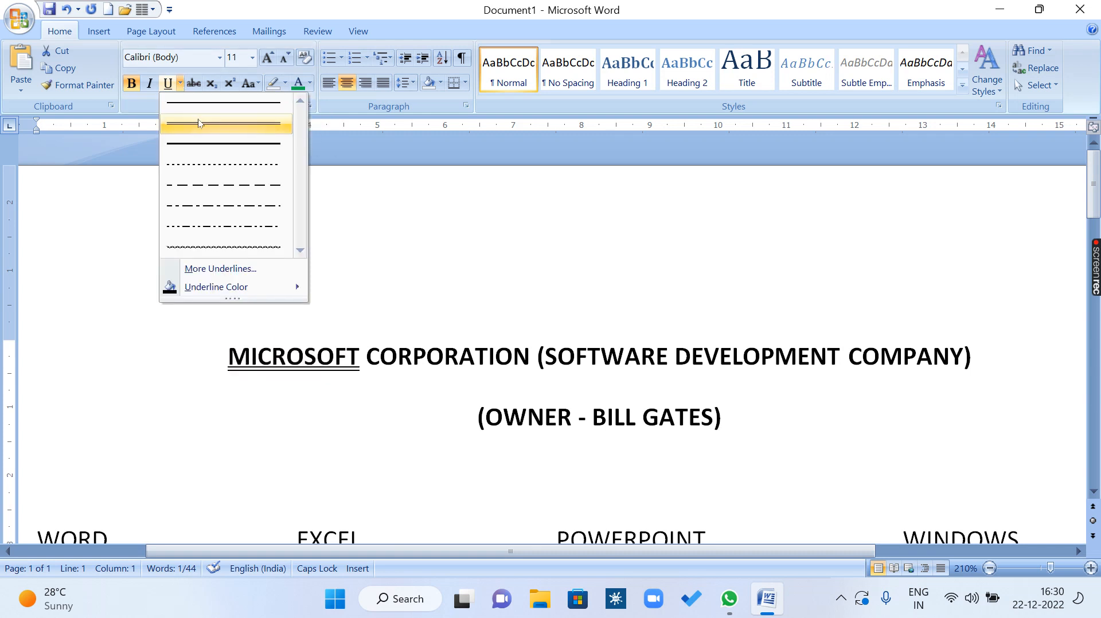
pyautogui.click(214, 185)
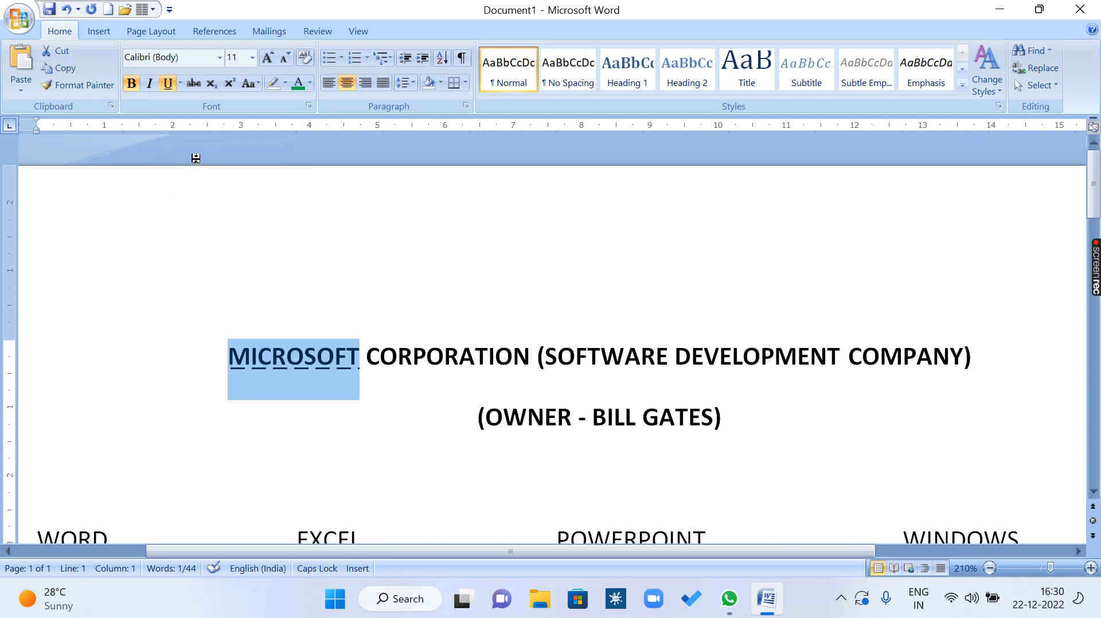
pyautogui.click(180, 83)
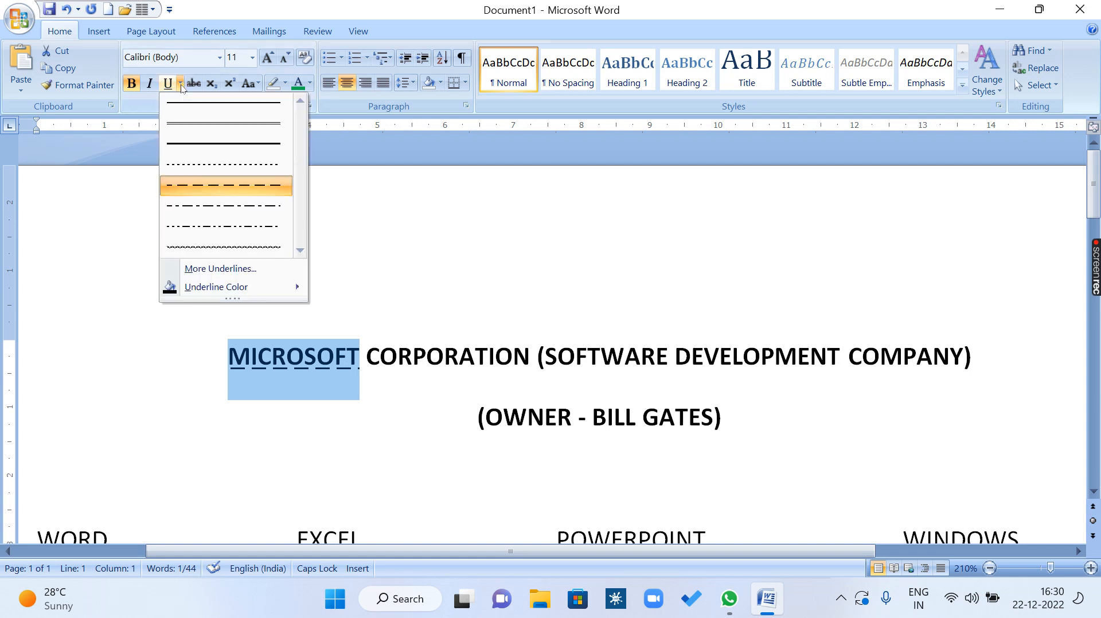
pyautogui.moveTo(227, 289)
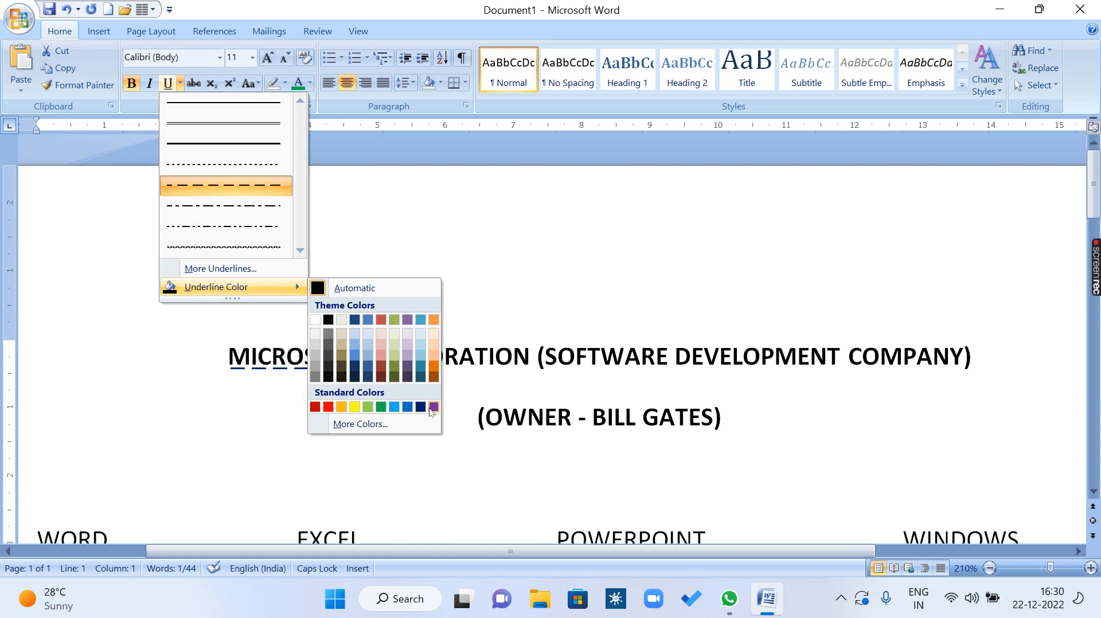
pyautogui.click(393, 407)
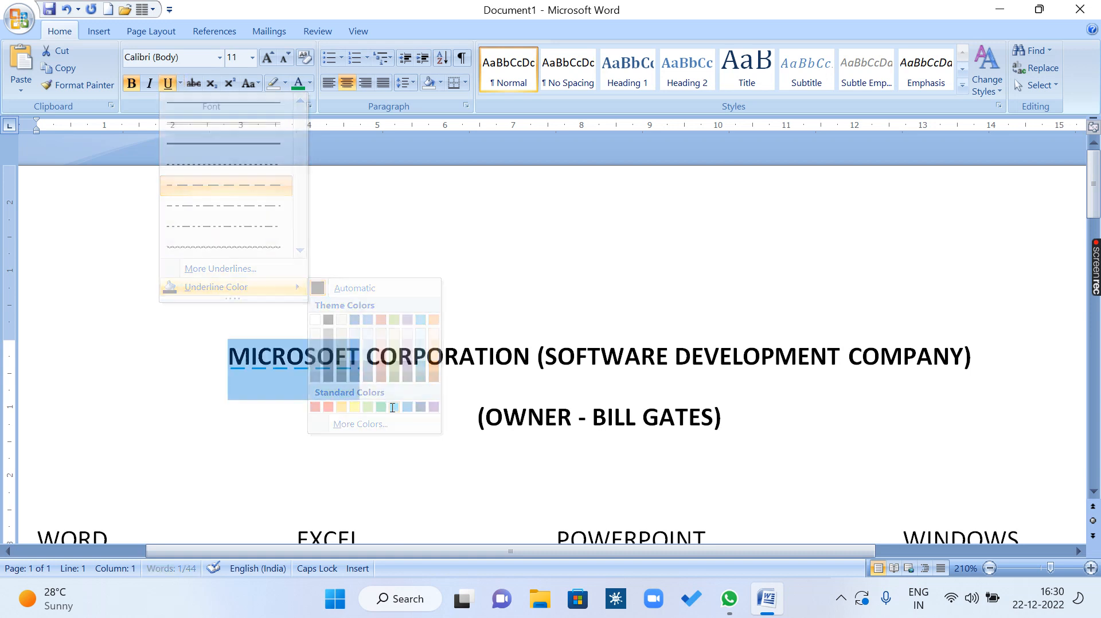
pyautogui.click(349, 455)
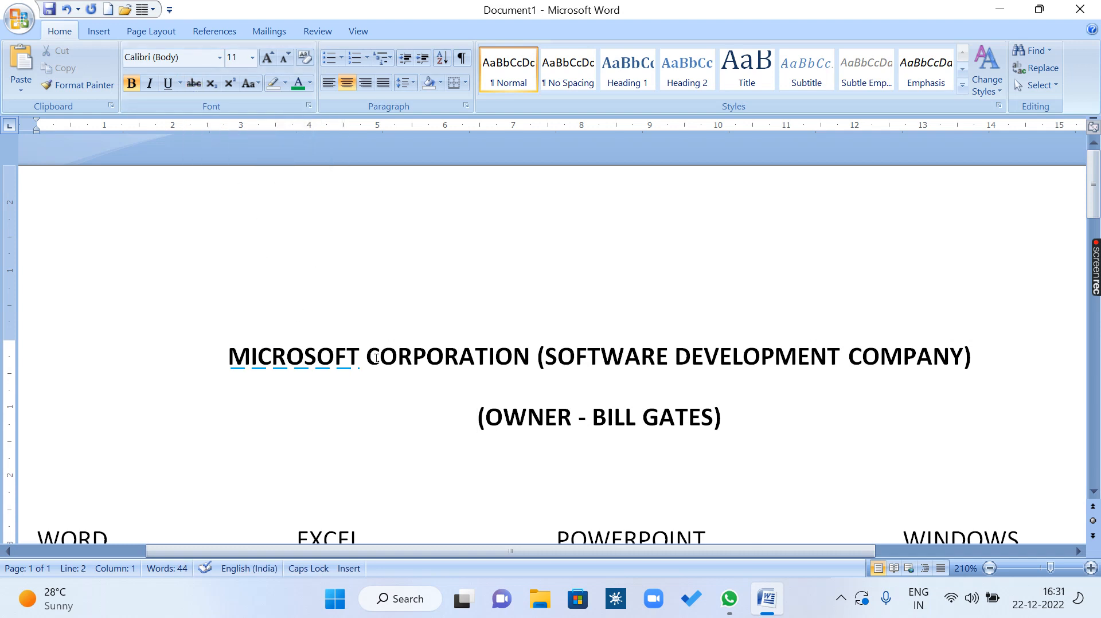
# Apply strikethrough to the word CORPORATION in the title line.
pyautogui.moveTo(369, 357); pyautogui.dragTo(529, 358)
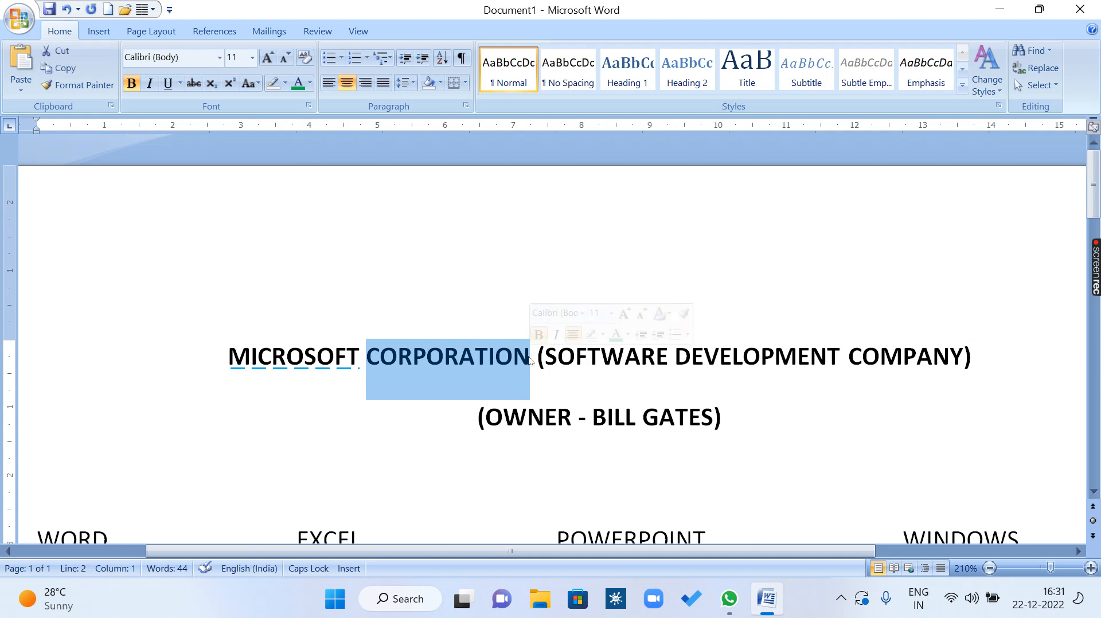
pyautogui.click(194, 84)
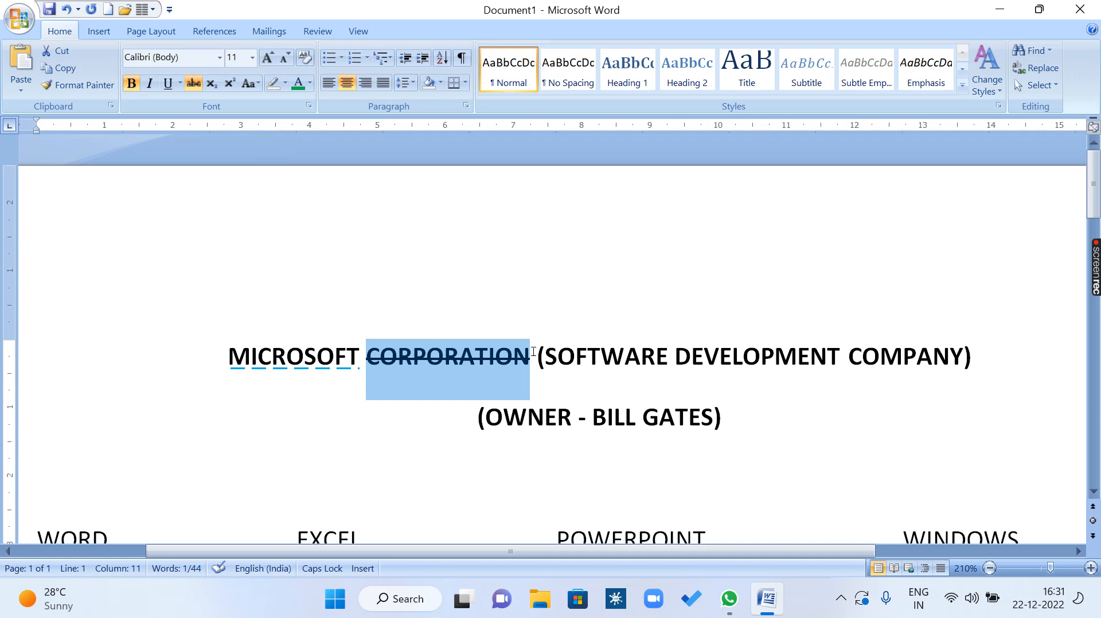
# Apply strikethrough to the entries from MS EXCEL through MICROSOFT POWERPOINT, and remove it again.
pyautogui.scroll(-3, 533, 352)
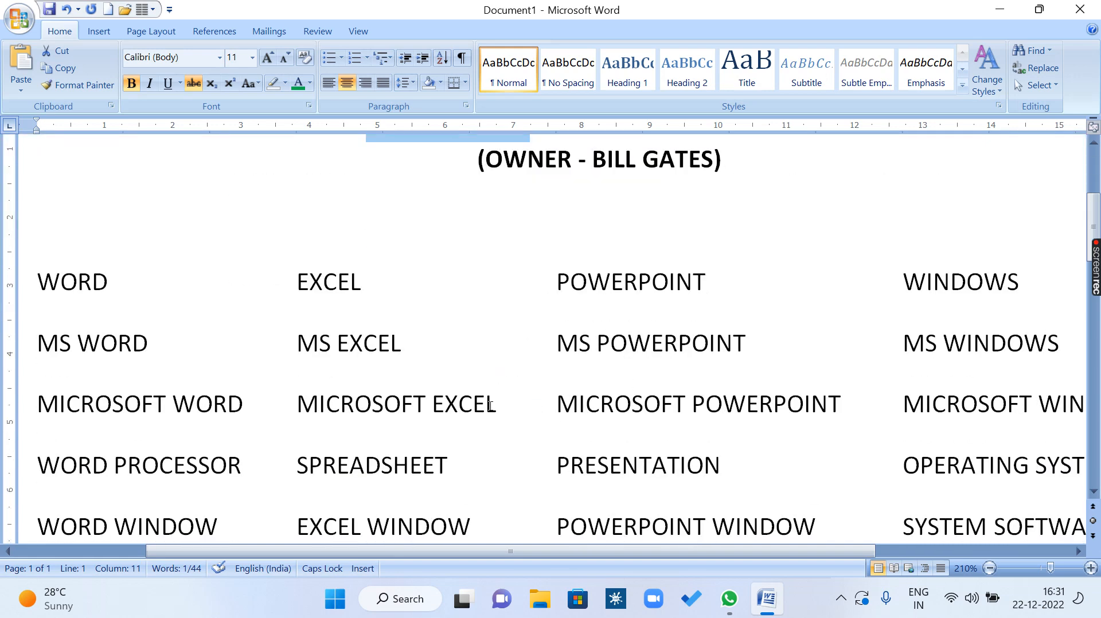
pyautogui.moveTo(300, 344); pyautogui.dragTo(840, 407)
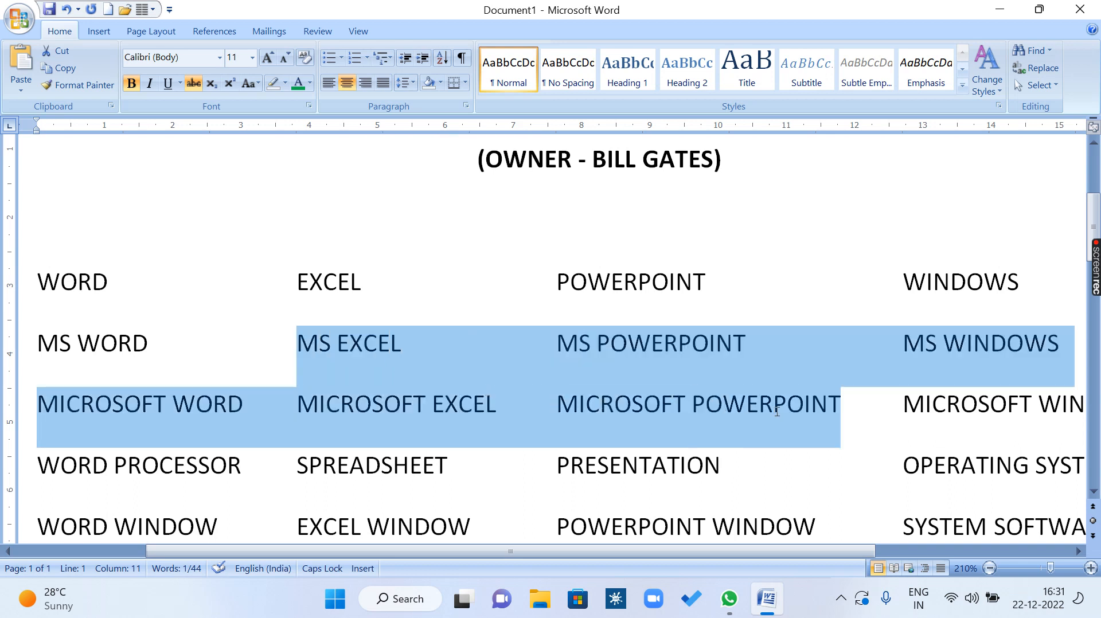
pyautogui.click(194, 84)
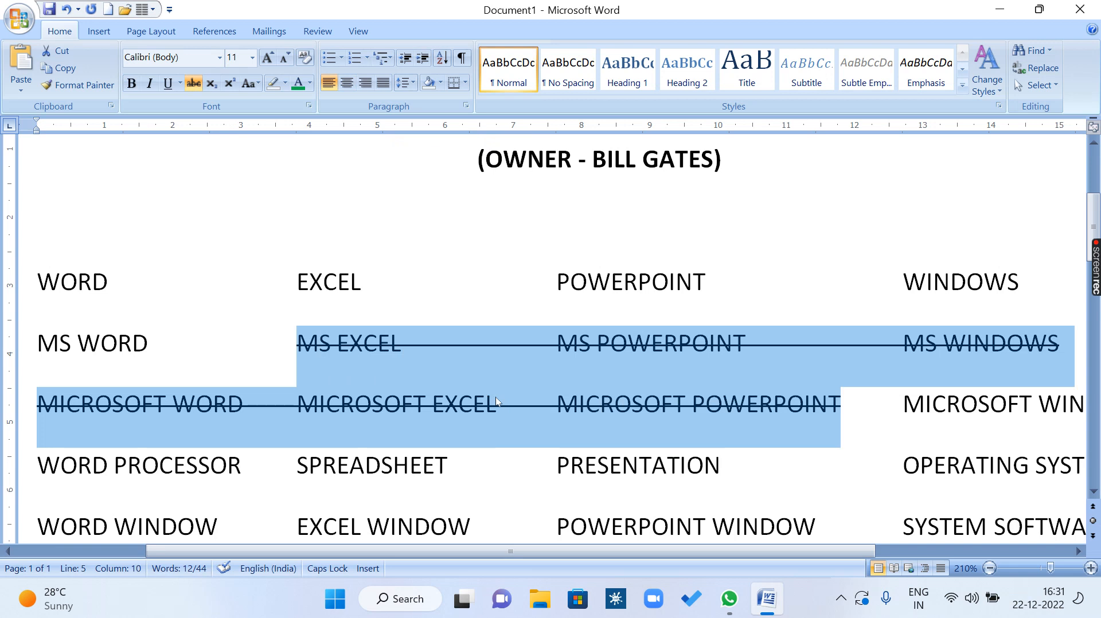
pyautogui.click(192, 85)
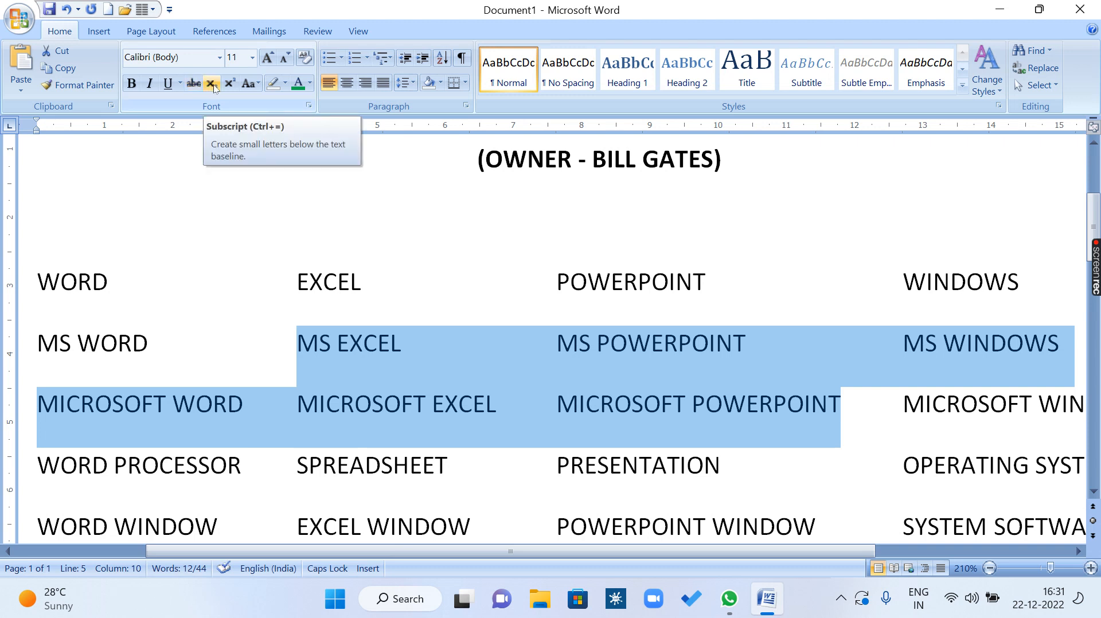
# Add a left-aligned line below the owner line containing the formula H2SO4.
pyautogui.click(740, 171)
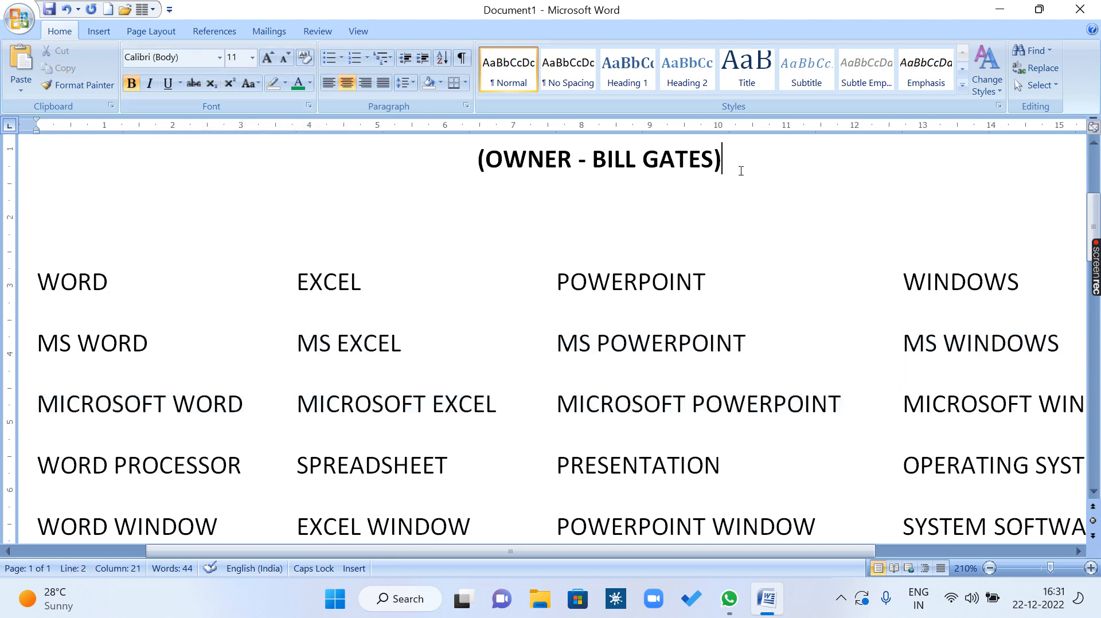
pyautogui.press('Return')
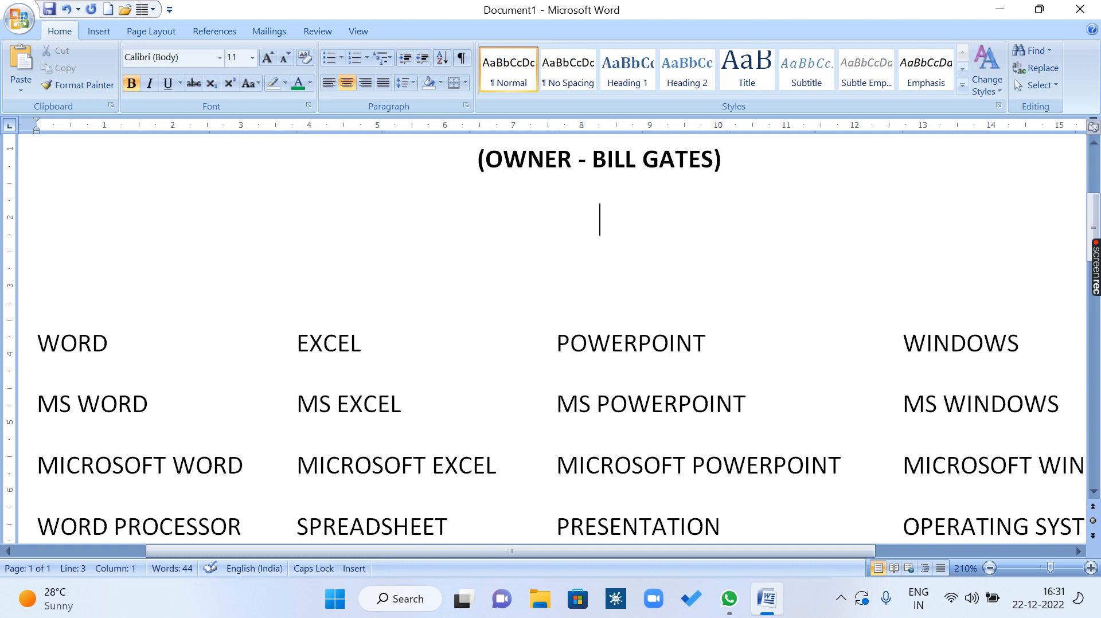
pyautogui.hotkey('ctrl', 'l')
pyautogui.write('H2A')
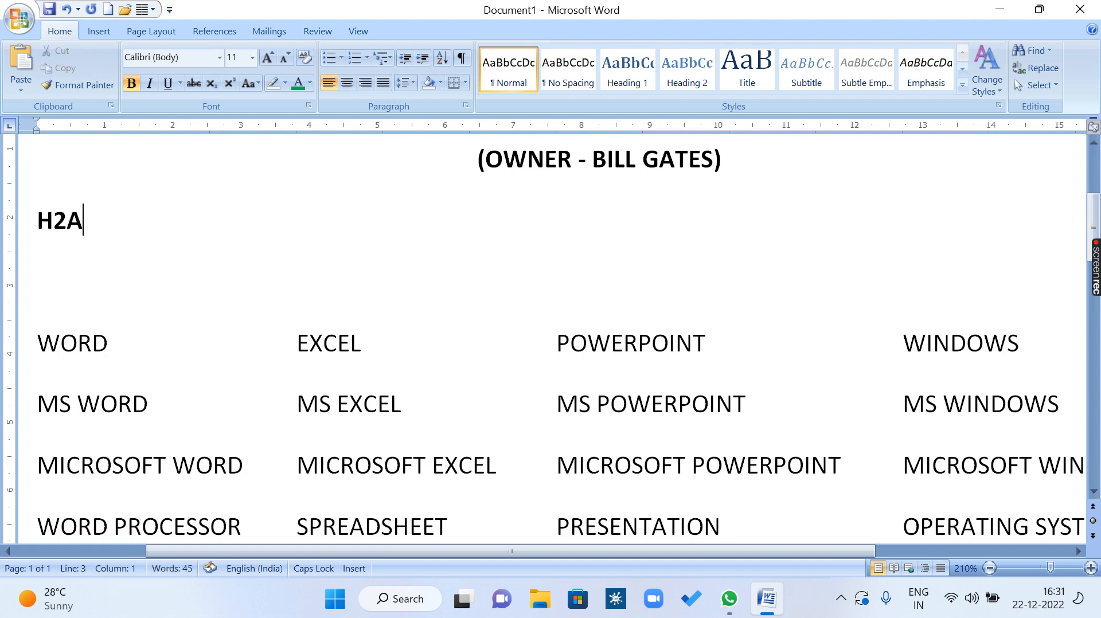
pyautogui.press('BackSpace')
pyautogui.write('SO4')
# Format the digits 2 and 4 in the formula H2SO4 as subscript.
pyautogui.moveTo(64, 220); pyautogui.dragTo(53, 222)
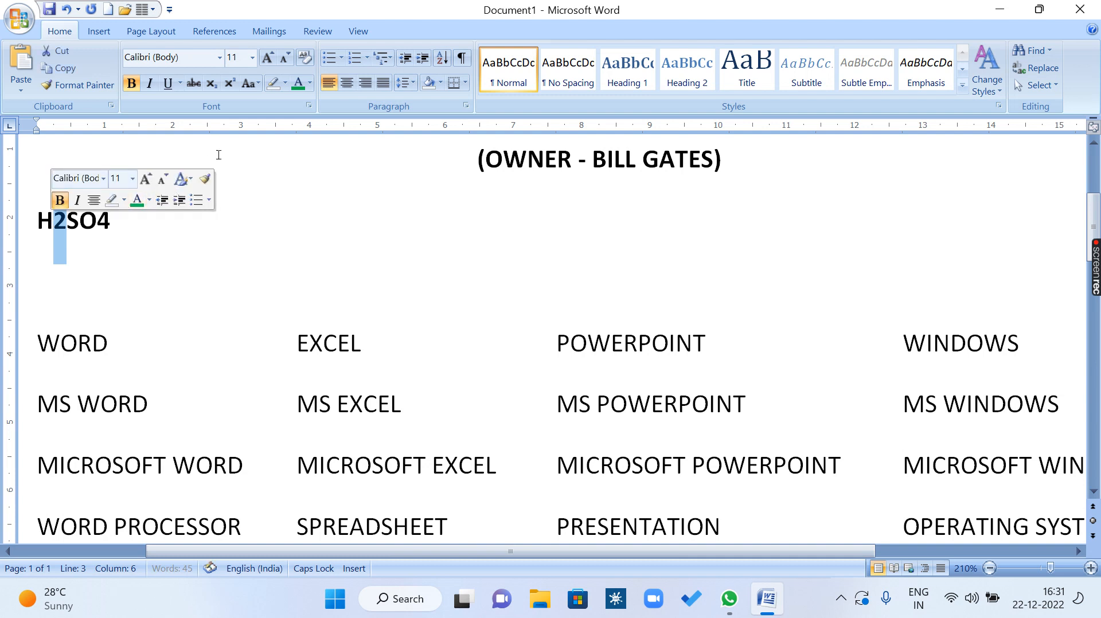
pyautogui.click(211, 84)
pyautogui.click(107, 224)
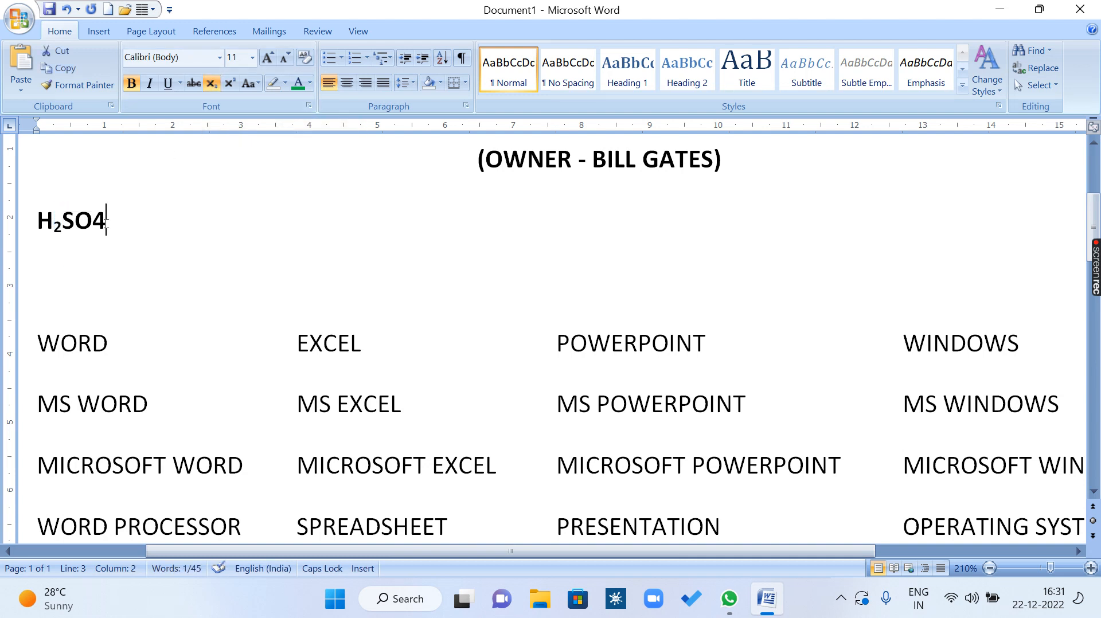
pyautogui.moveTo(106, 224); pyautogui.dragTo(92, 225)
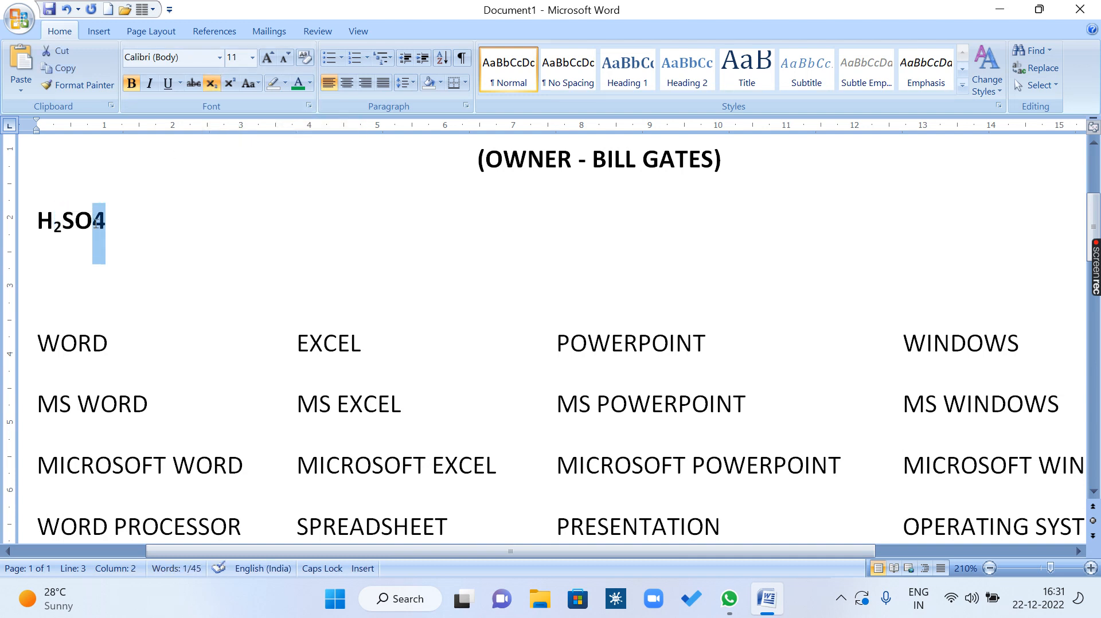
pyautogui.click(216, 85)
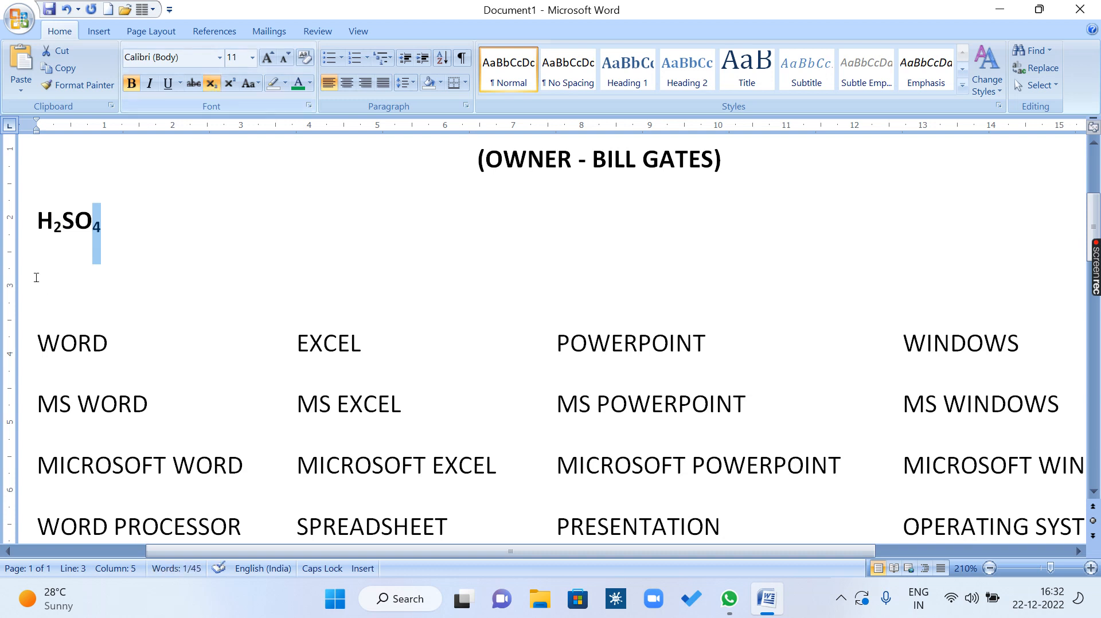
# Try adding the letters DDD after the formula, delete them, and turn off subscript at its end.
pyautogui.click(114, 227)
pyautogui.write('DD')
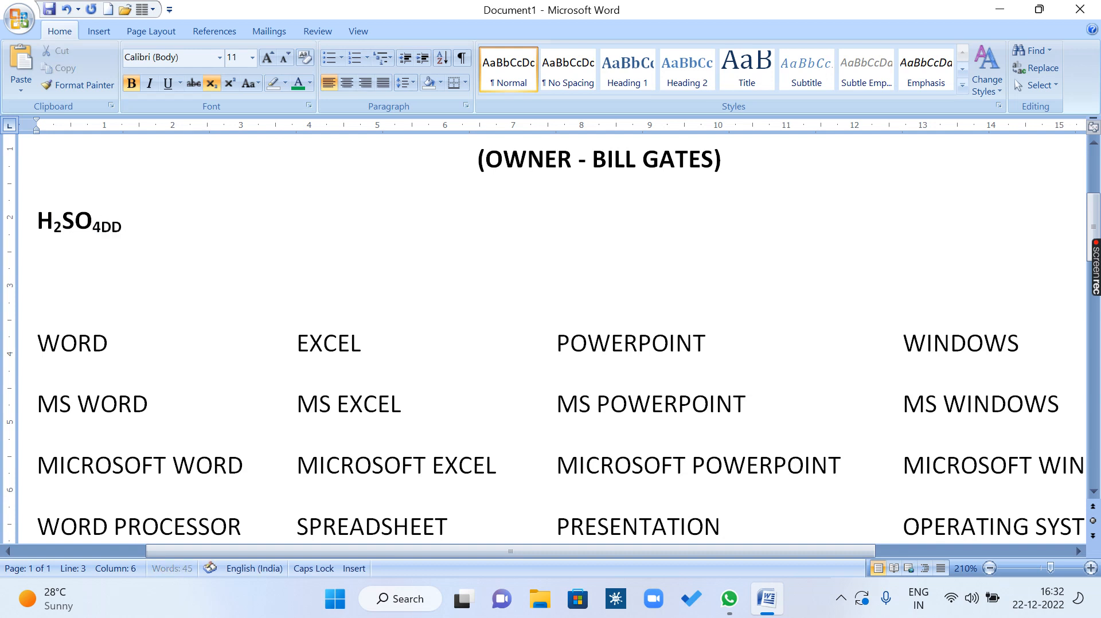
pyautogui.write('D')
pyautogui.press('BackSpace')
pyautogui.press('BackSpace')
pyautogui.press('BackSpace')
pyautogui.click(216, 85)
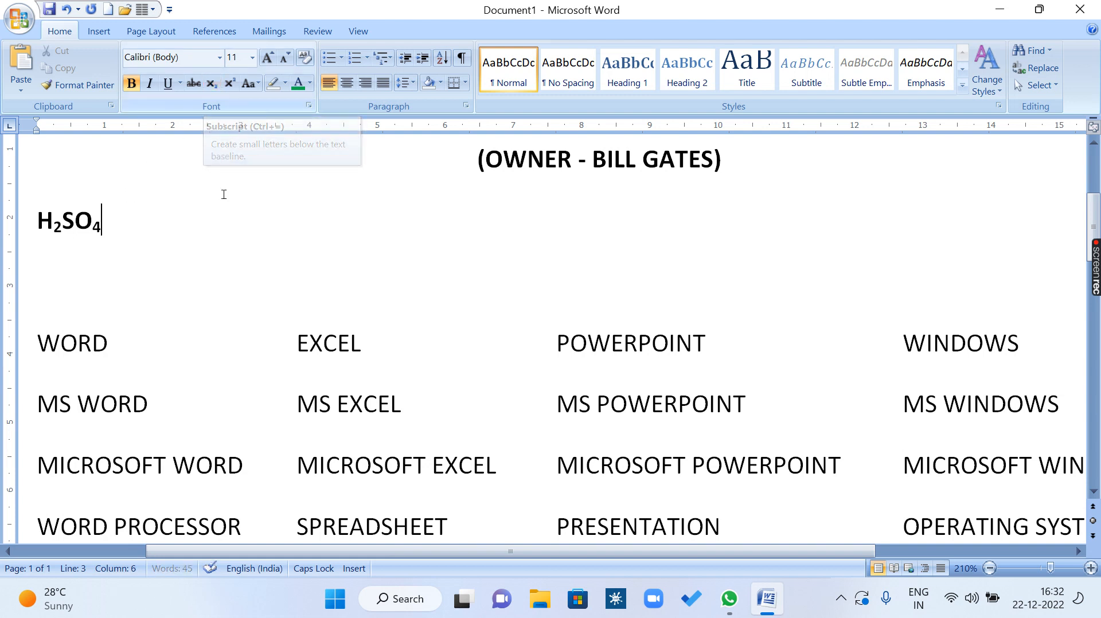
# Add the text G GGG G X2+Y2 after the formula H2SO4 on the same line.
pyautogui.write('G GGG G')
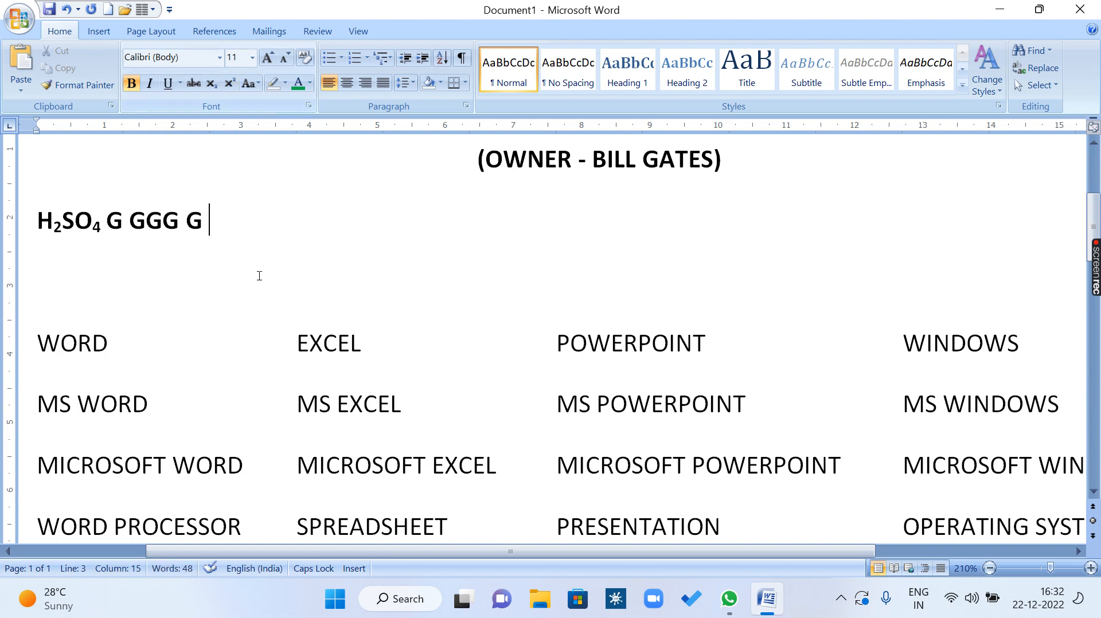
pyautogui.write(' X')
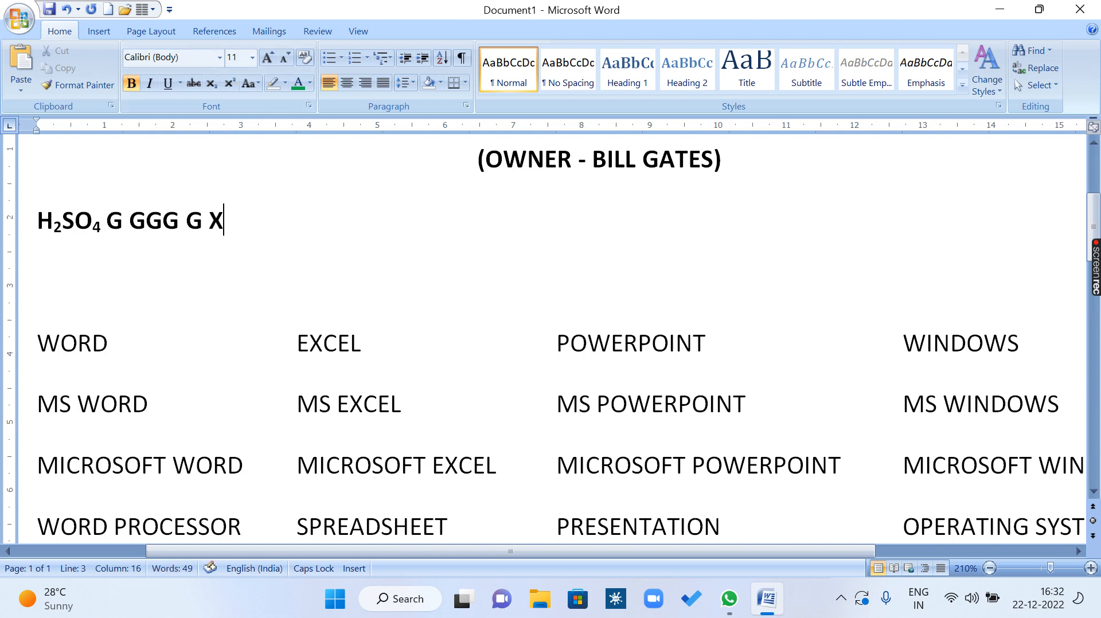
pyautogui.write('2+Y2')
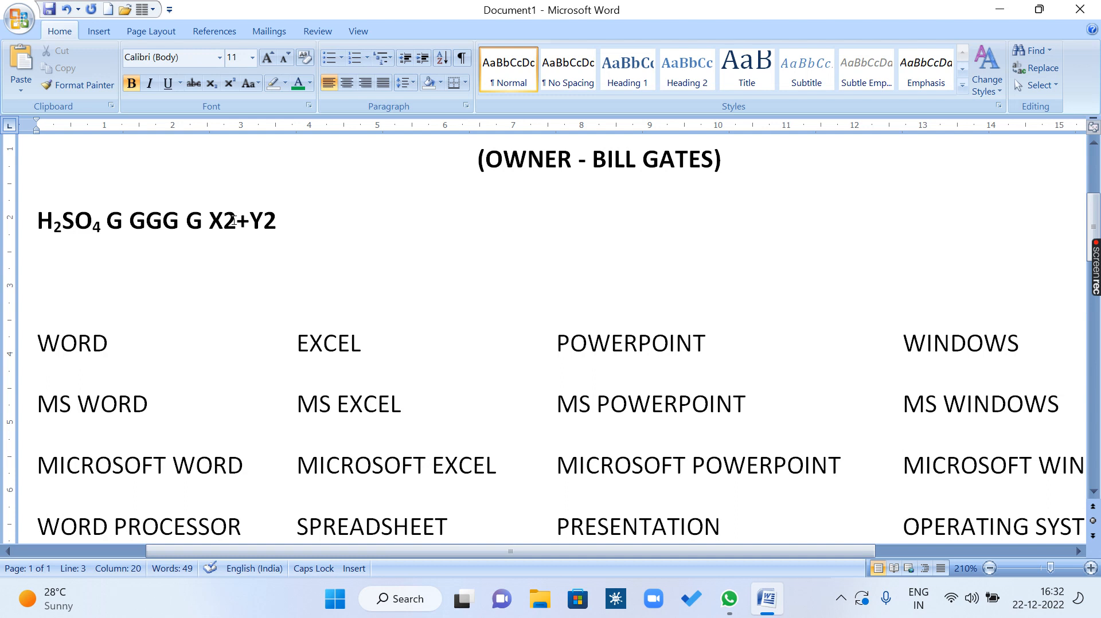
# Format both digits 2 in the expression X2+Y2 as superscript.
pyautogui.moveTo(233, 220); pyautogui.dragTo(228, 220)
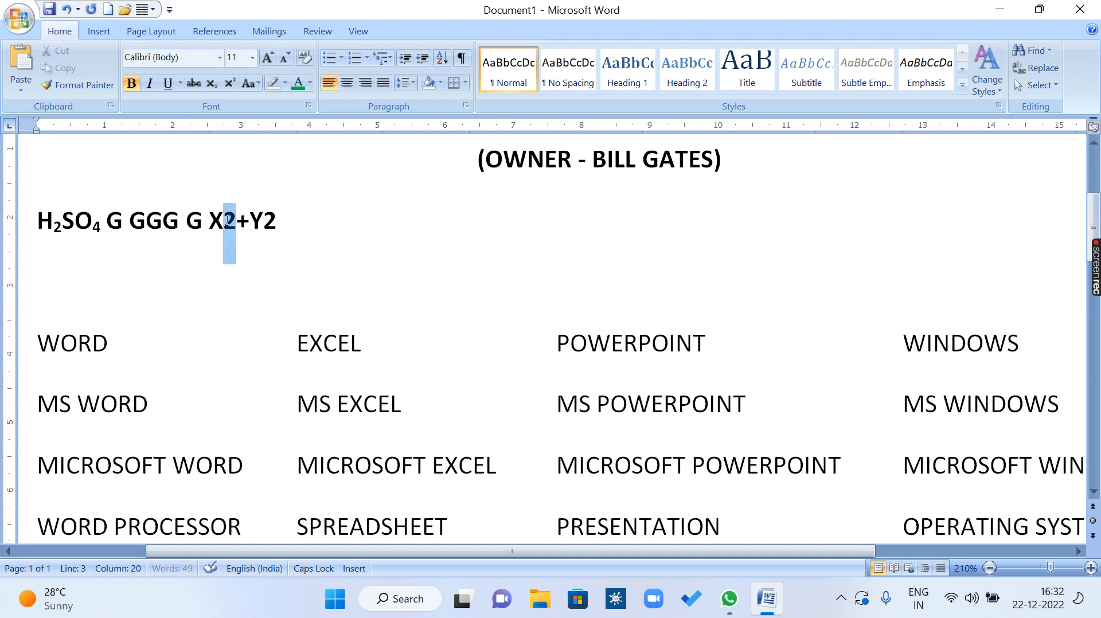
pyautogui.click(229, 83)
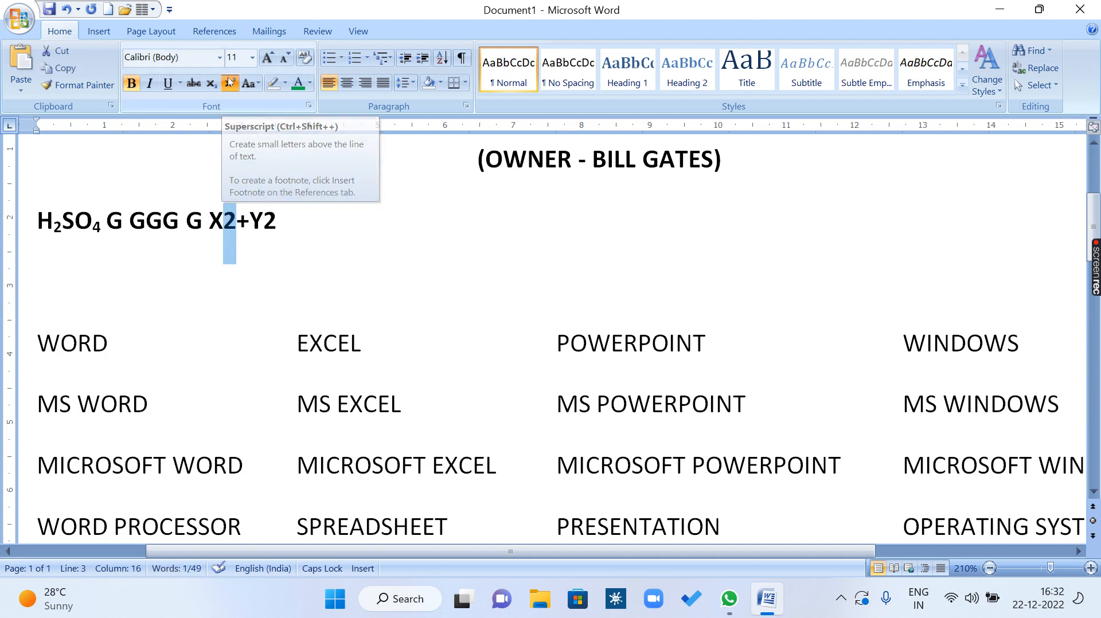
pyautogui.moveTo(272, 219); pyautogui.dragTo(259, 219)
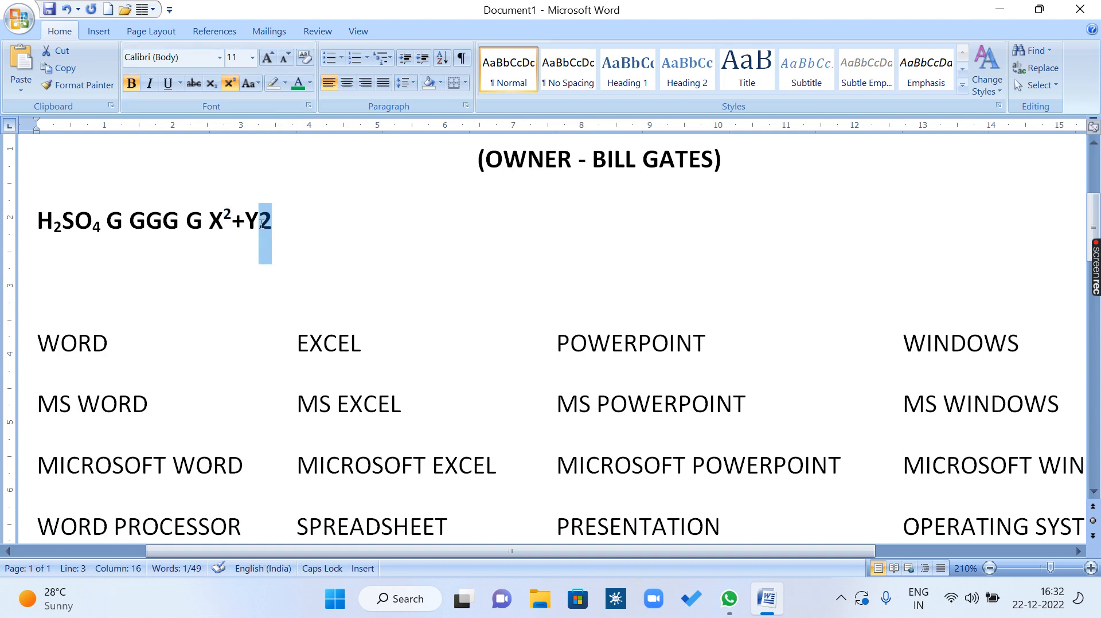
pyautogui.click(233, 86)
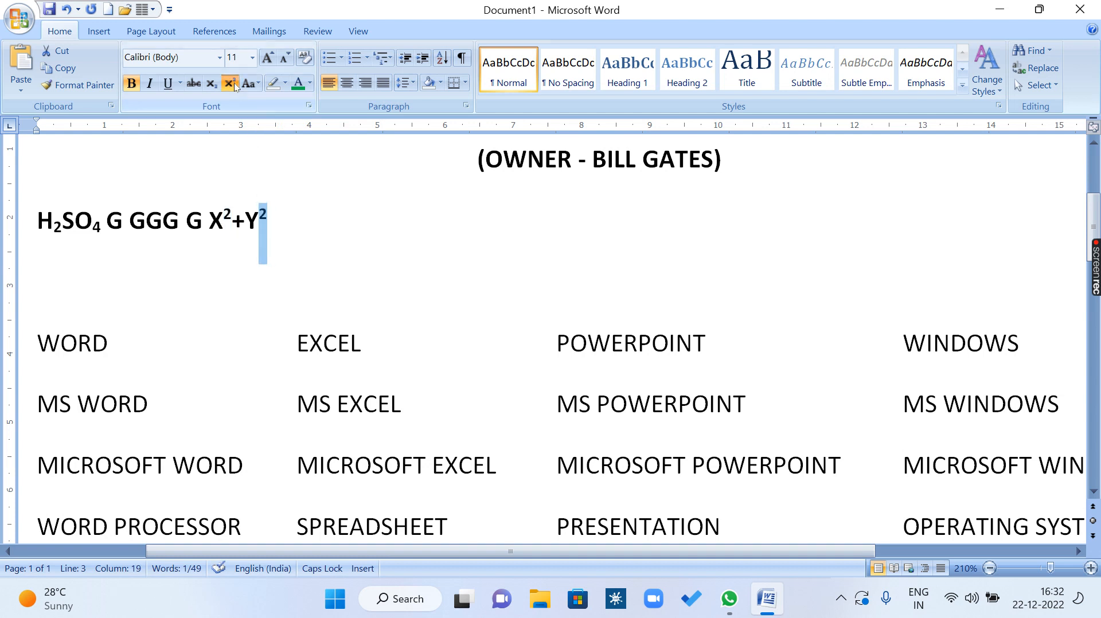
pyautogui.click(335, 268)
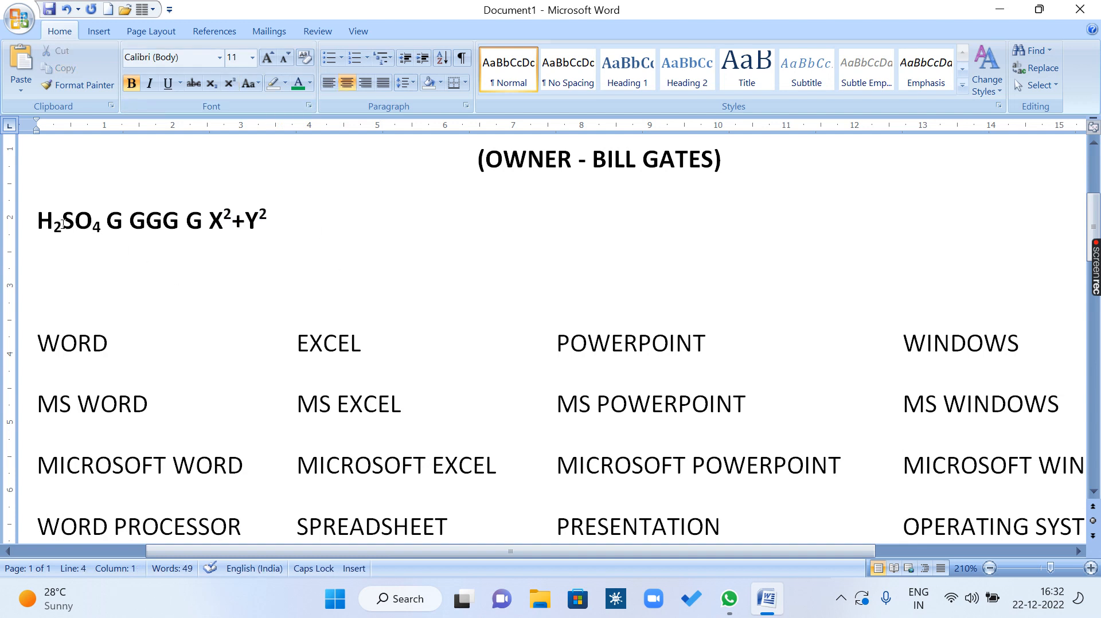
# Remove the subscript from the digits in H2SO4 and the superscript from the digits in X2+Y2.
pyautogui.moveTo(63, 222); pyautogui.dragTo(53, 224)
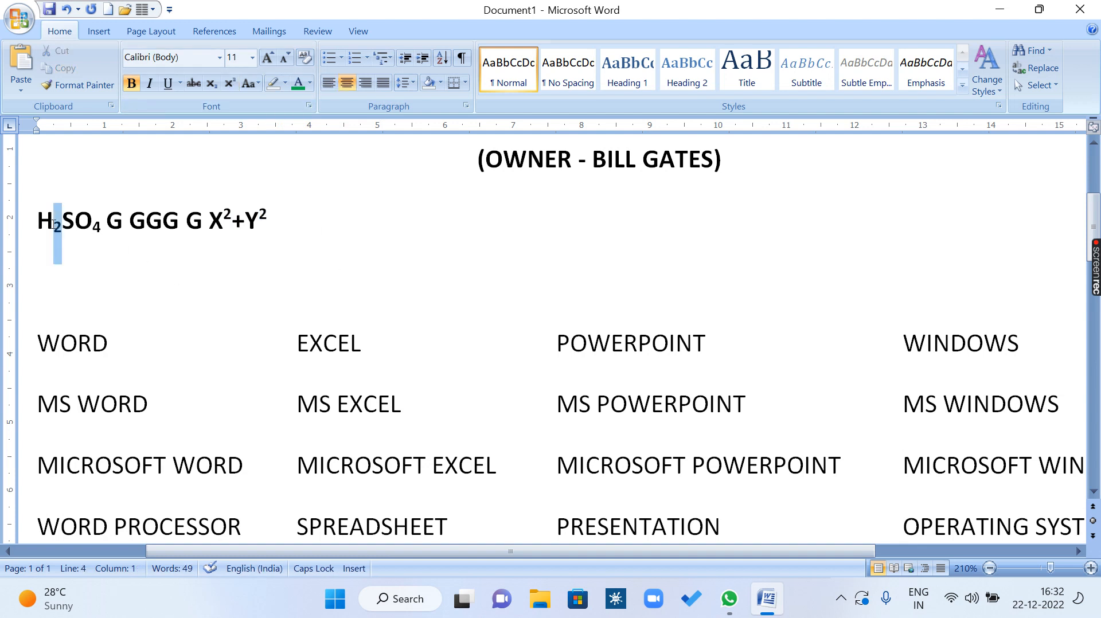
pyautogui.click(211, 85)
pyautogui.moveTo(106, 225); pyautogui.dragTo(98, 225)
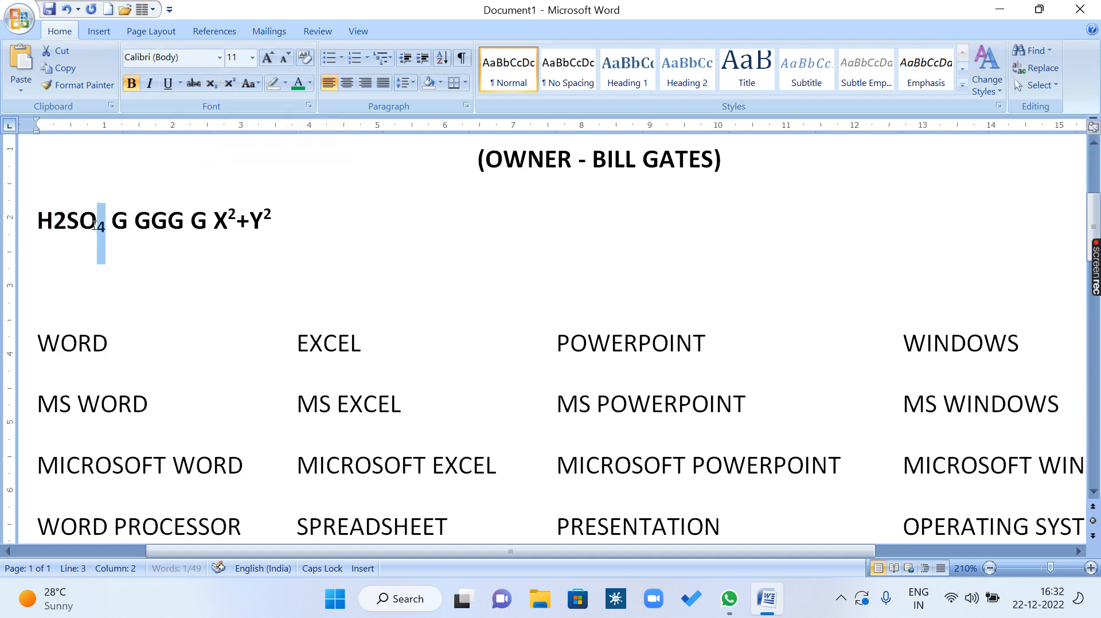
pyautogui.click(211, 85)
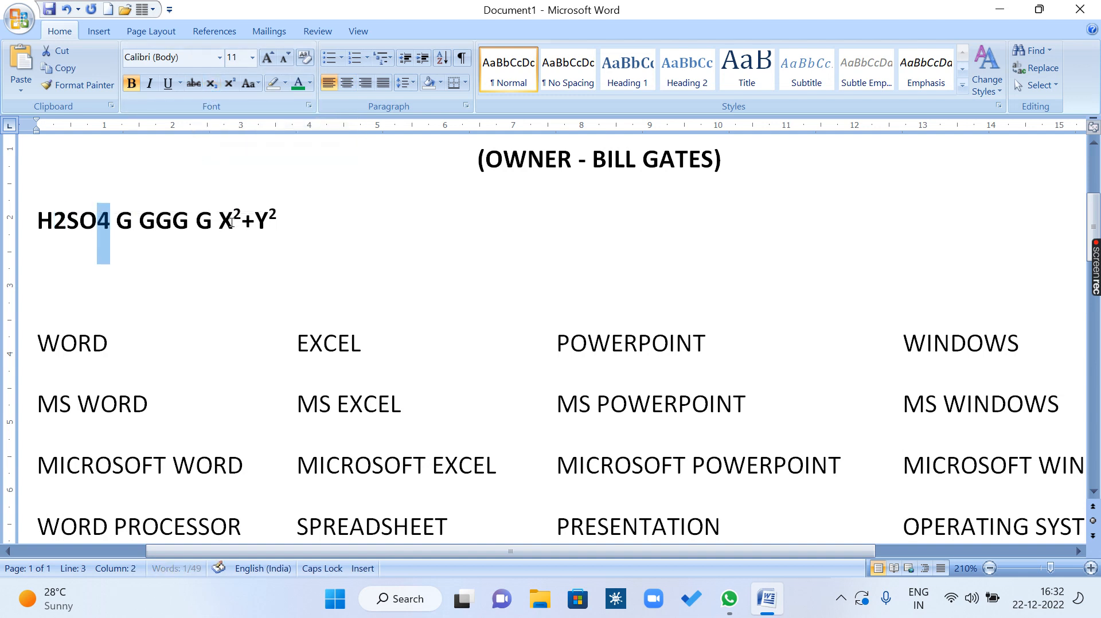
pyautogui.moveTo(238, 216); pyautogui.dragTo(273, 220)
pyautogui.click(229, 83)
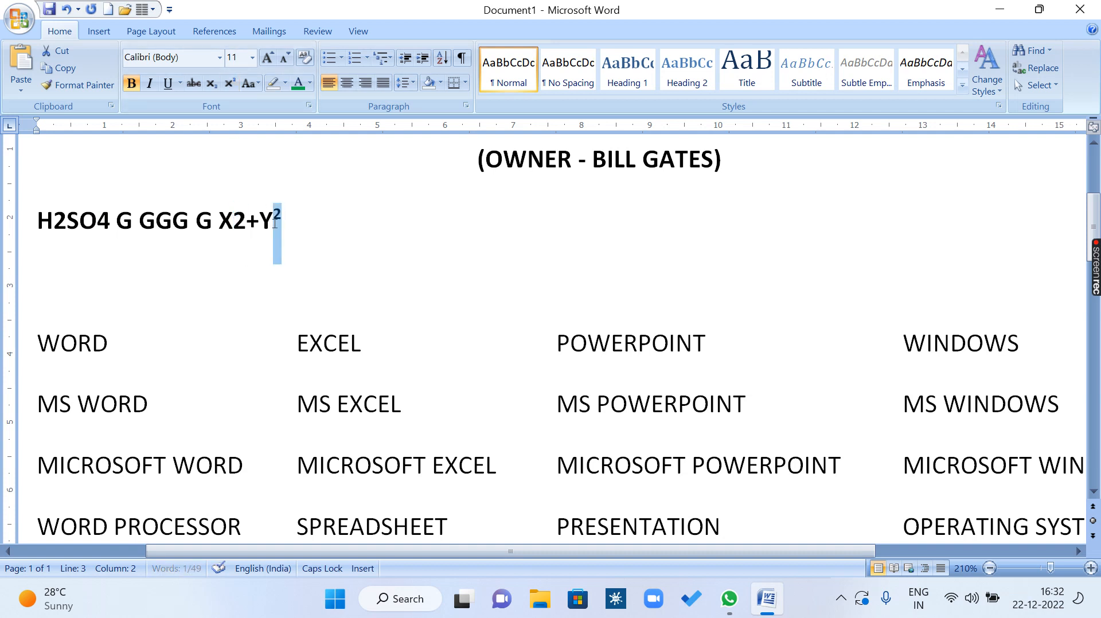
pyautogui.click(230, 83)
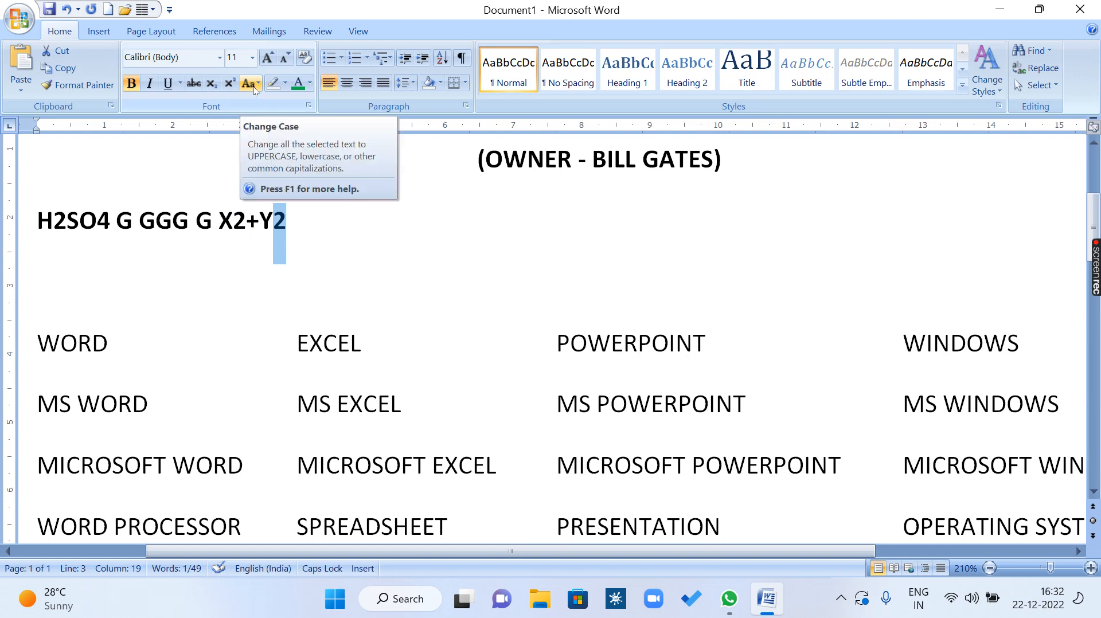
pyautogui.click(376, 306)
pyautogui.scroll(-10, 373, 305)
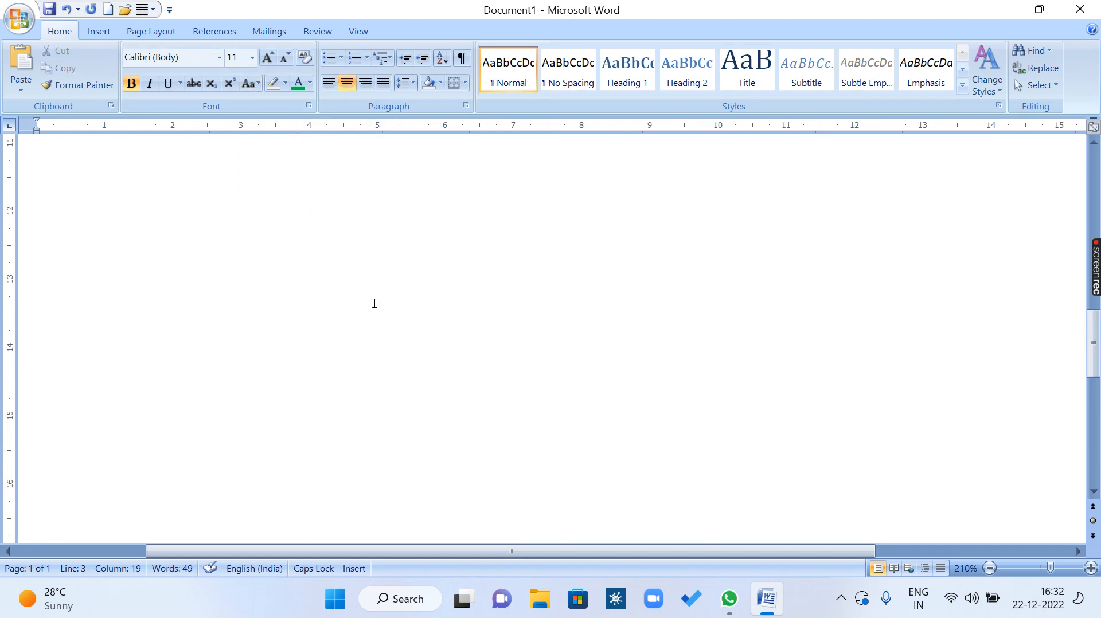
pyautogui.click(236, 290)
pyautogui.press('BackSpace')
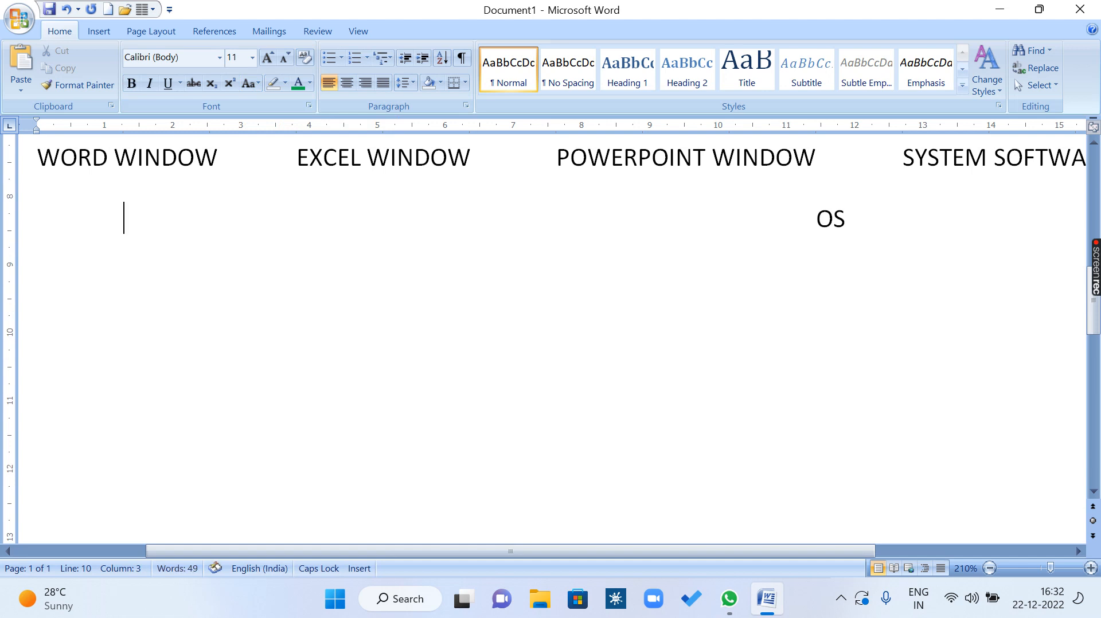
pyautogui.press('Tab')
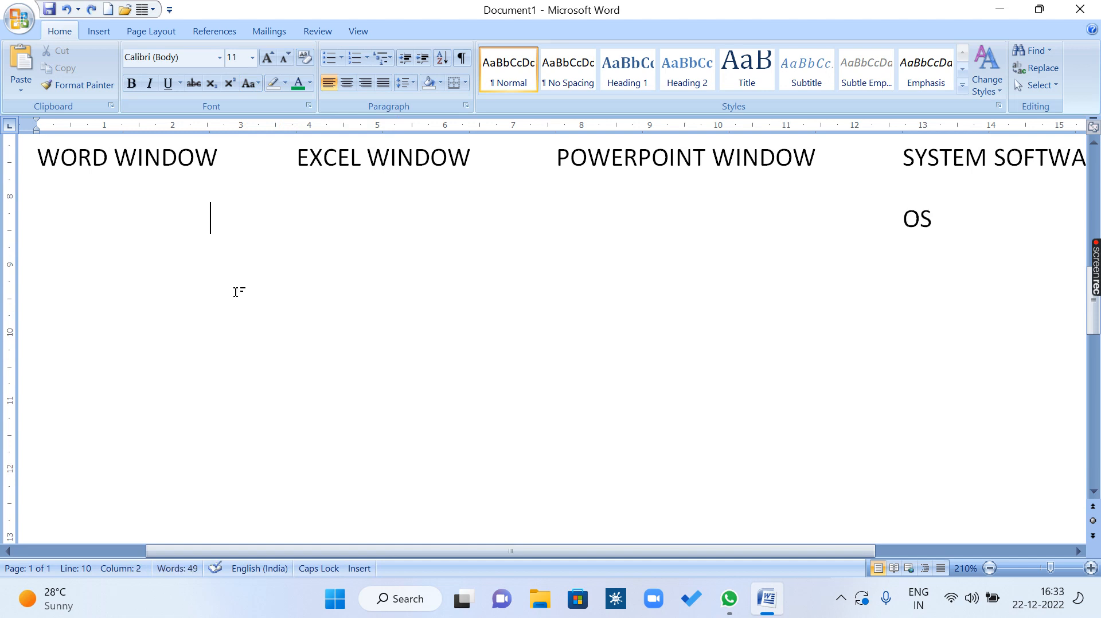
# Generate a paragraph of sample text on a new line below the OS entry using =RAND(1).
pyautogui.press('End')
pyautogui.press('Return')
pyautogui.write('=RABND')
pyautogui.press('BackSpace')
pyautogui.write('A')
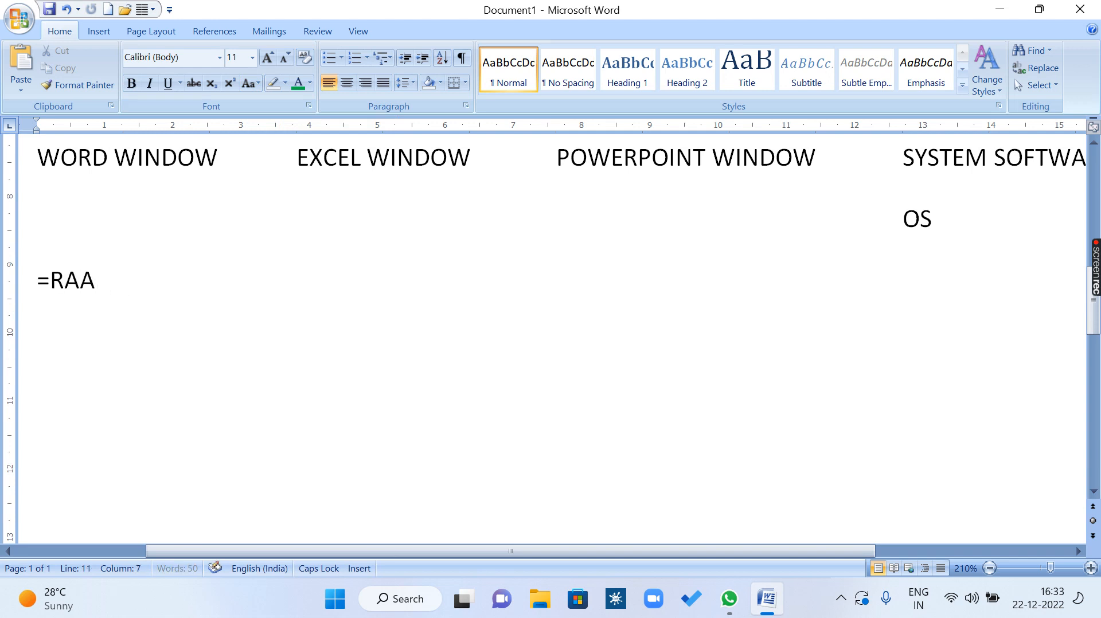
pyautogui.press('BackSpace')
pyautogui.write('ND')
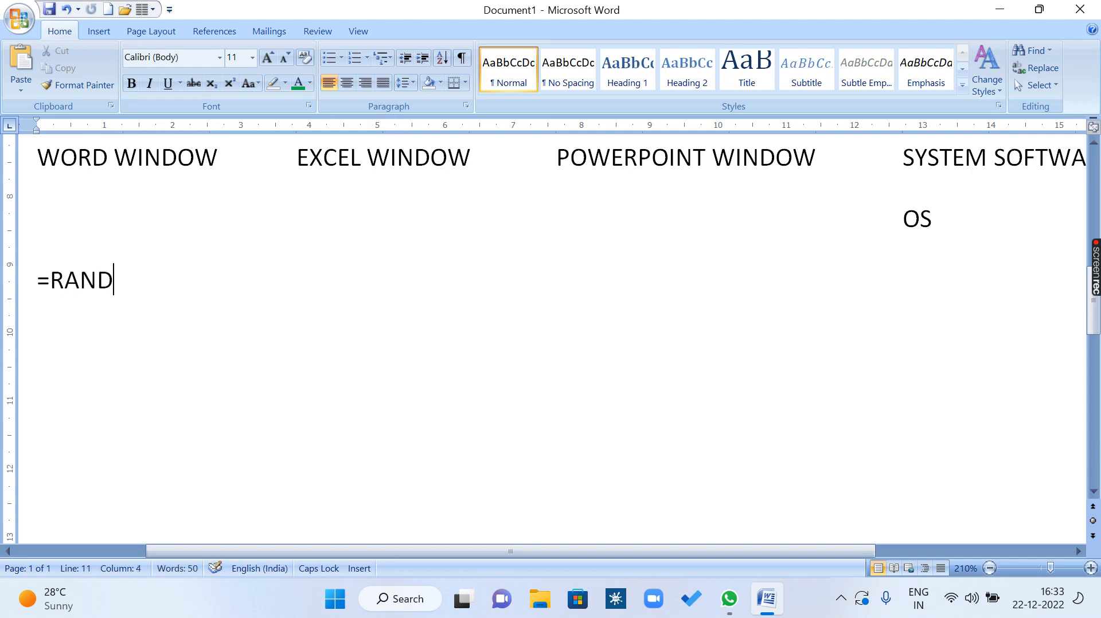
pyautogui.write('(1)')
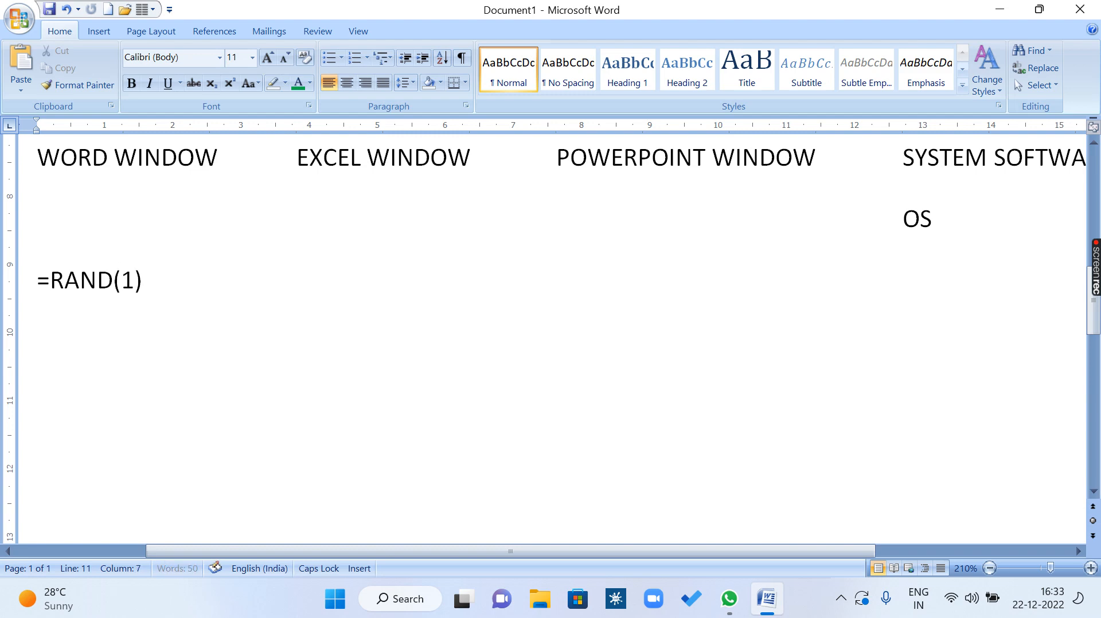
pyautogui.press('Return')
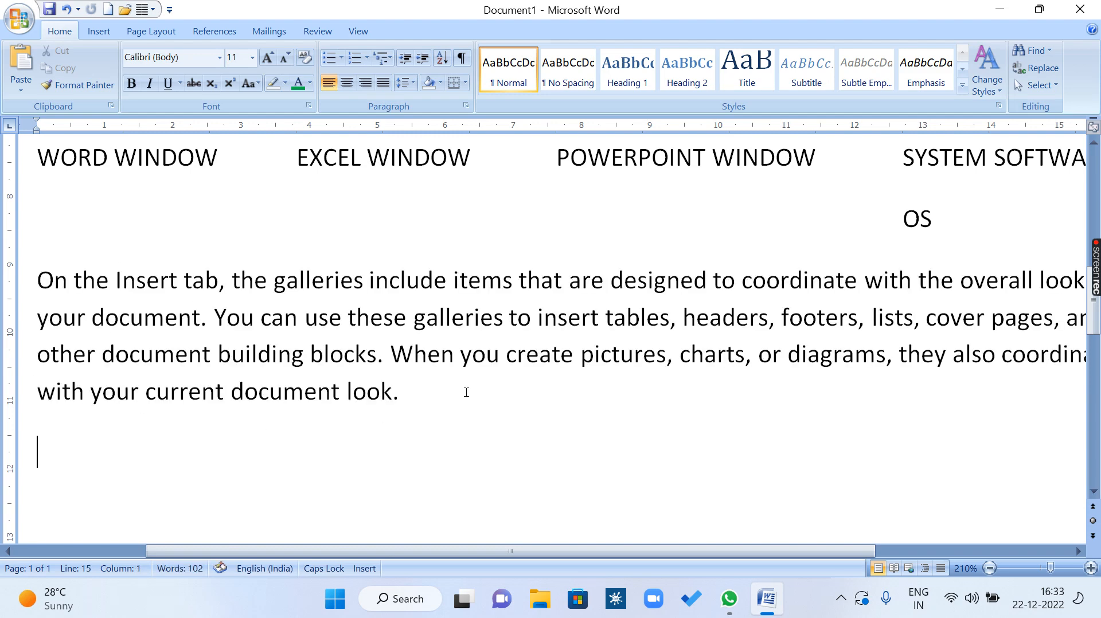
# Select the whole generated sample paragraph and change its case to UPPERCASE.
pyautogui.scroll(-1, 466, 393)
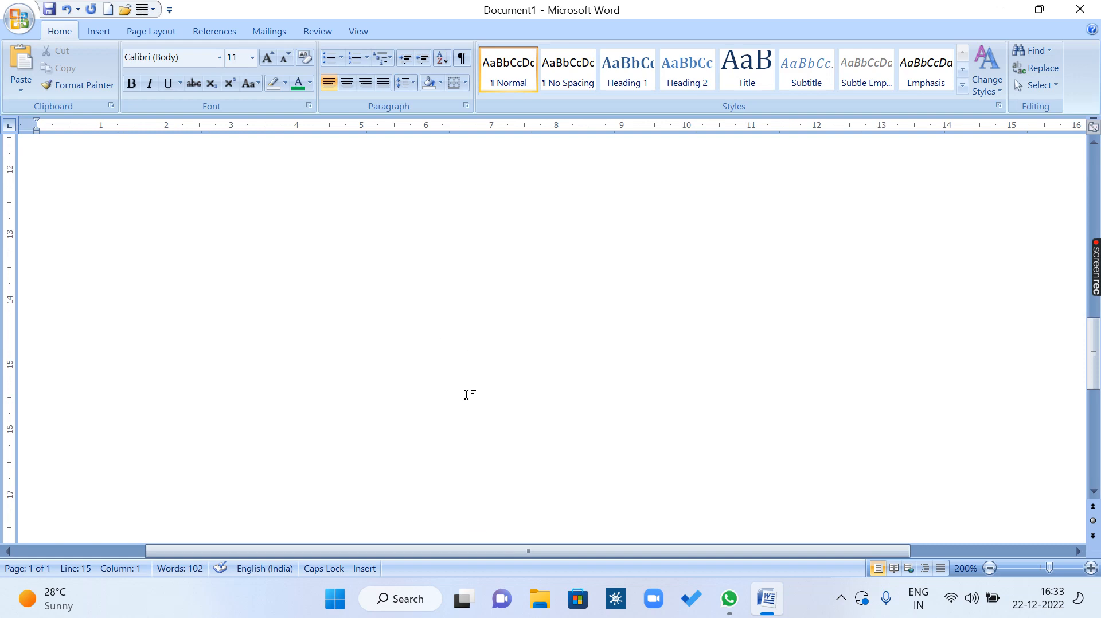
pyautogui.scroll(-3, 466, 393)
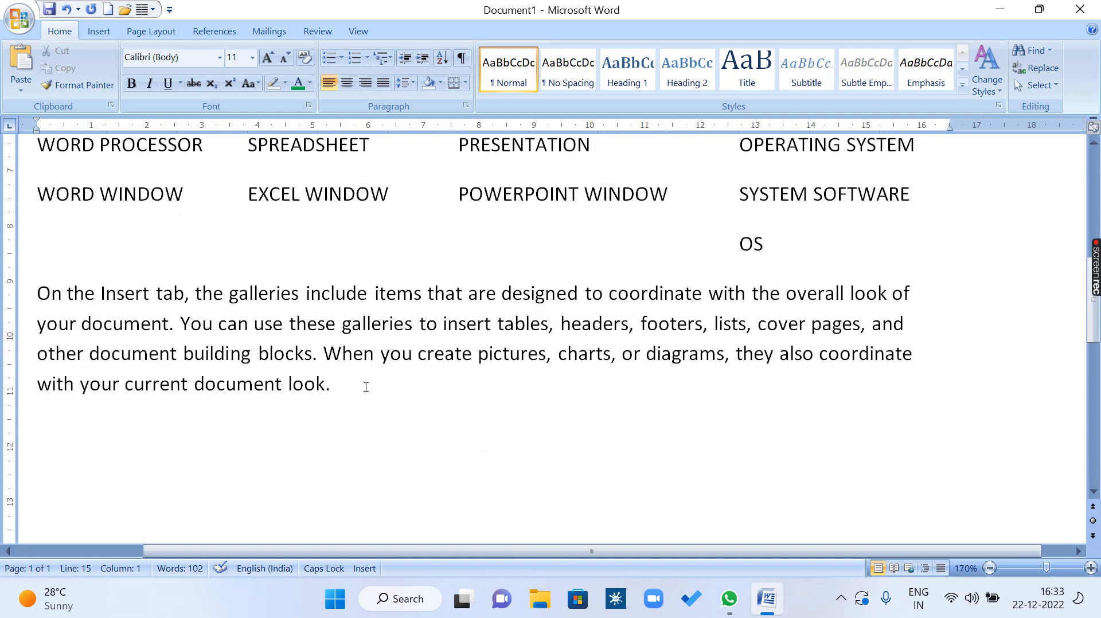
pyautogui.moveTo(366, 387); pyautogui.dragTo(37, 289)
pyautogui.click(327, 408)
pyautogui.moveTo(385, 407); pyautogui.dragTo(36, 290)
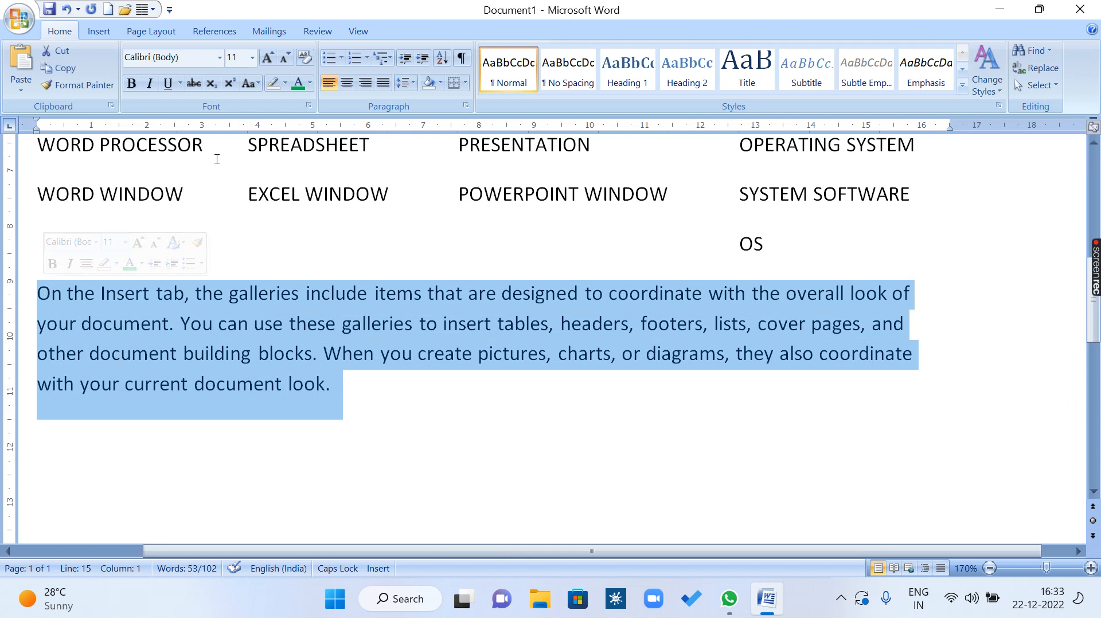
pyautogui.click(249, 83)
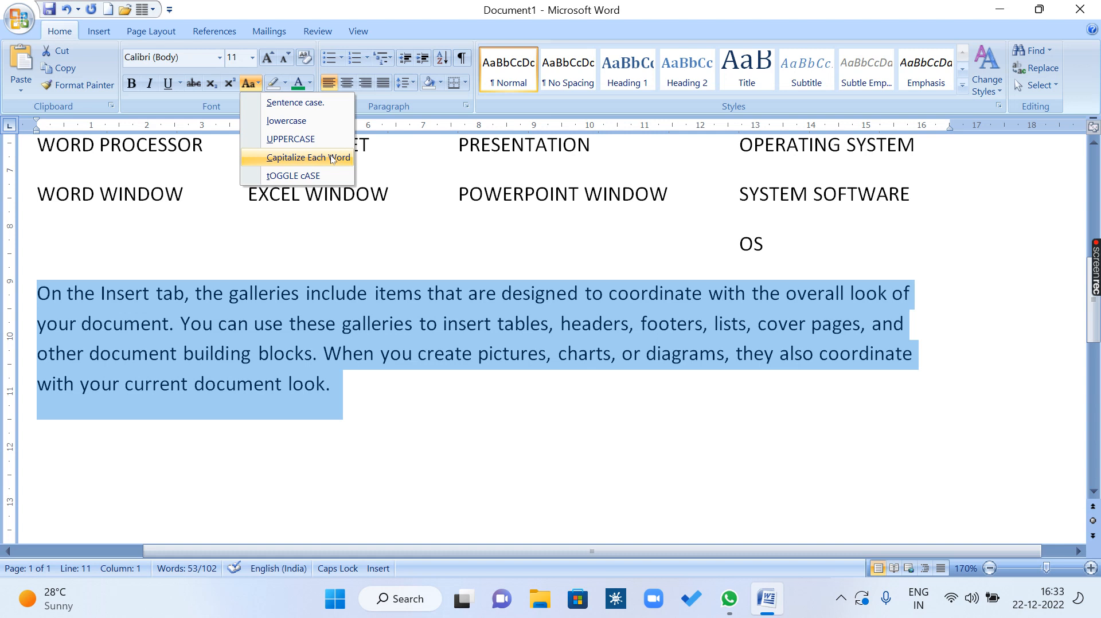
pyautogui.click(285, 140)
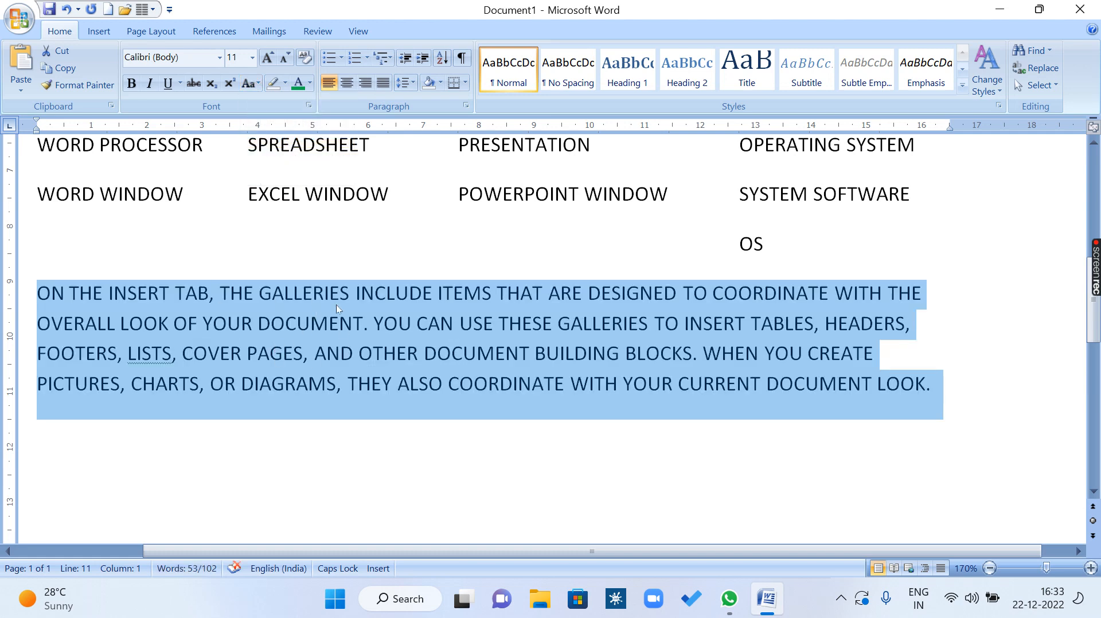
# Try the lowercase and Capitalize Each Word options on the selected sample paragraph.
pyautogui.click(254, 85)
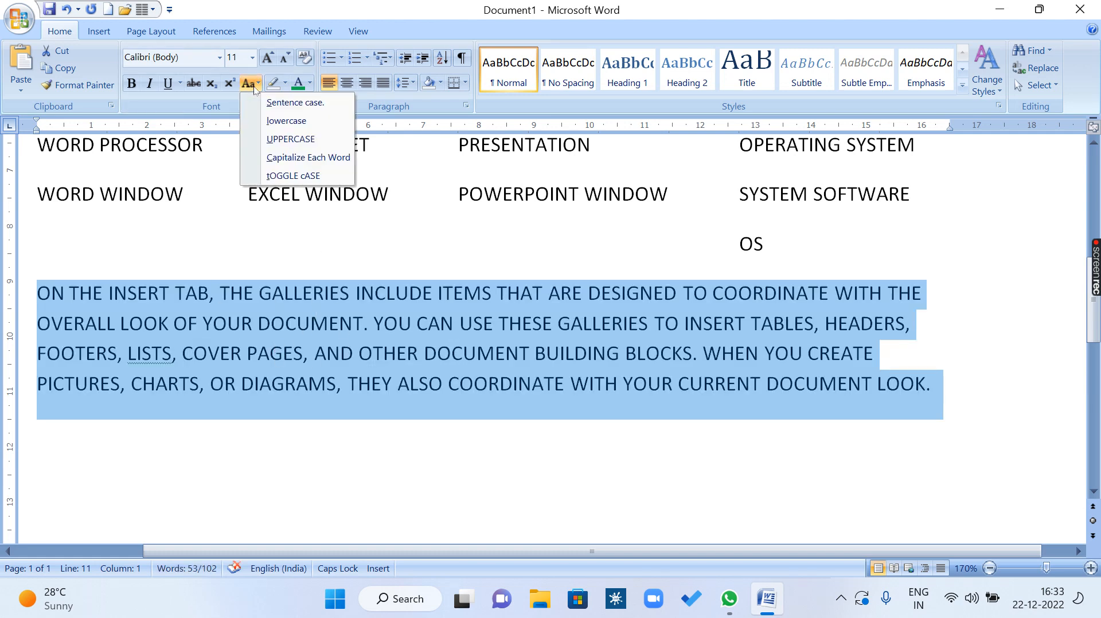
pyautogui.click(296, 124)
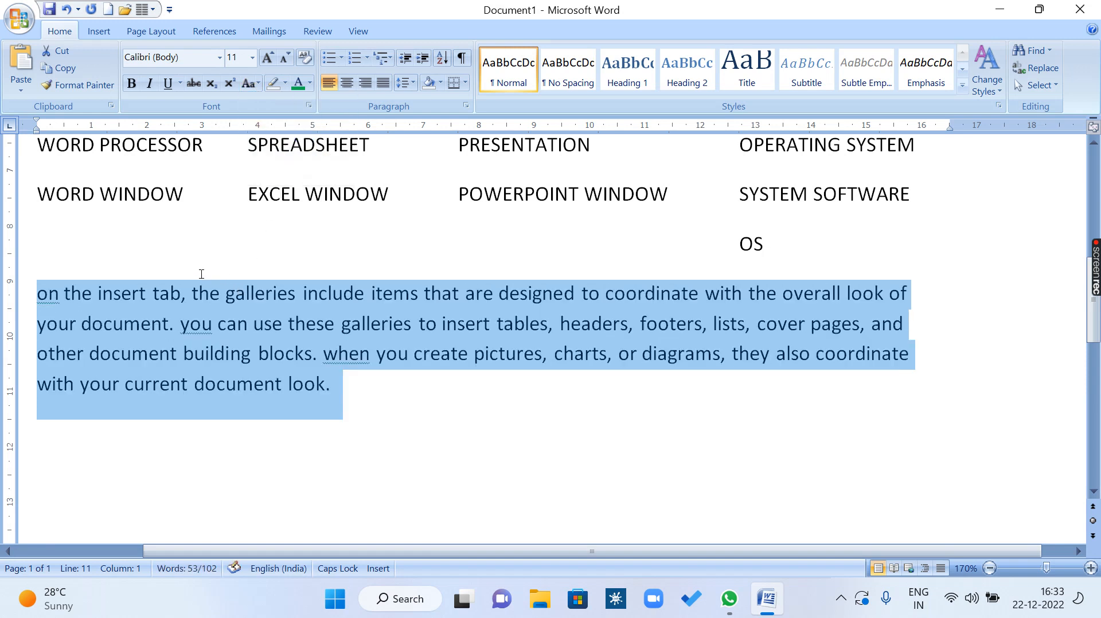
pyautogui.click(255, 85)
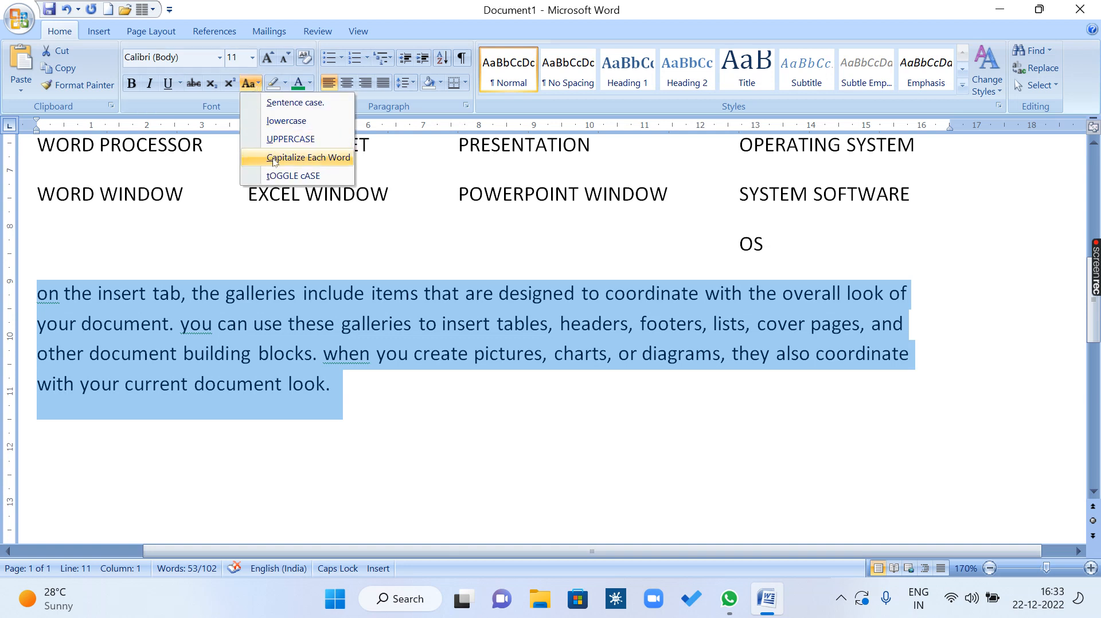
pyautogui.click(325, 159)
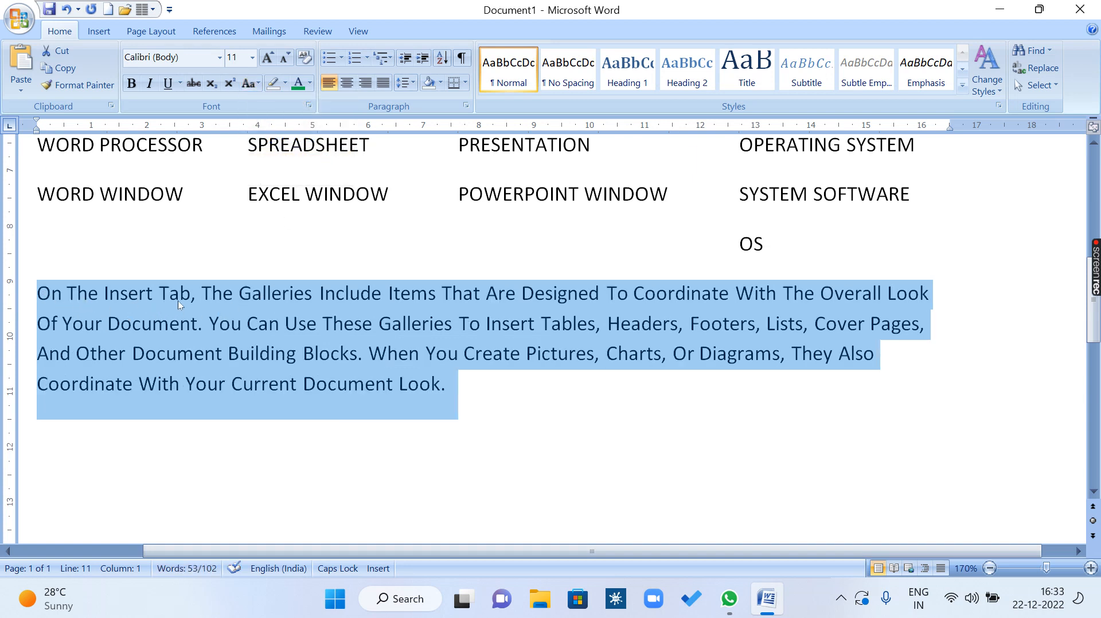
# Change the selected sample paragraph to Sentence case.
pyautogui.click(250, 85)
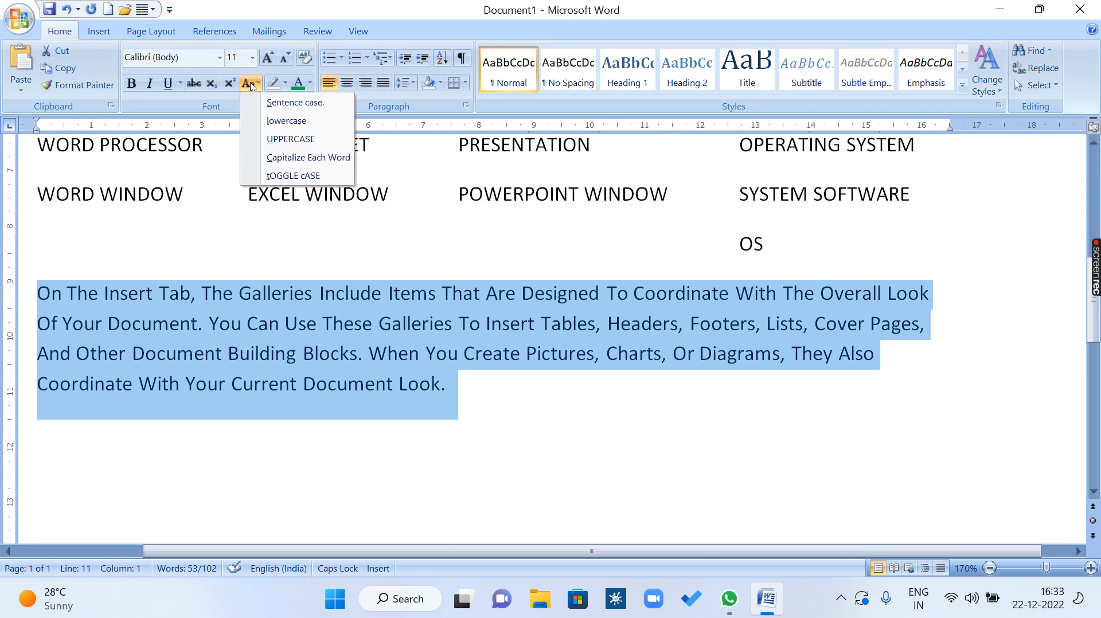
pyautogui.click(272, 108)
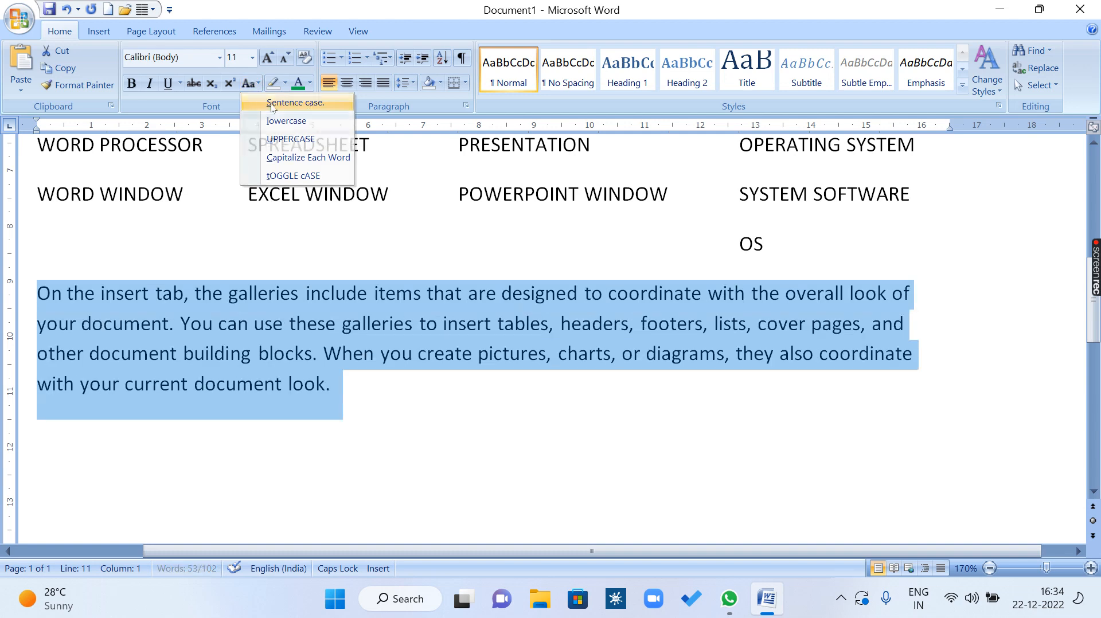
pyautogui.click(248, 83)
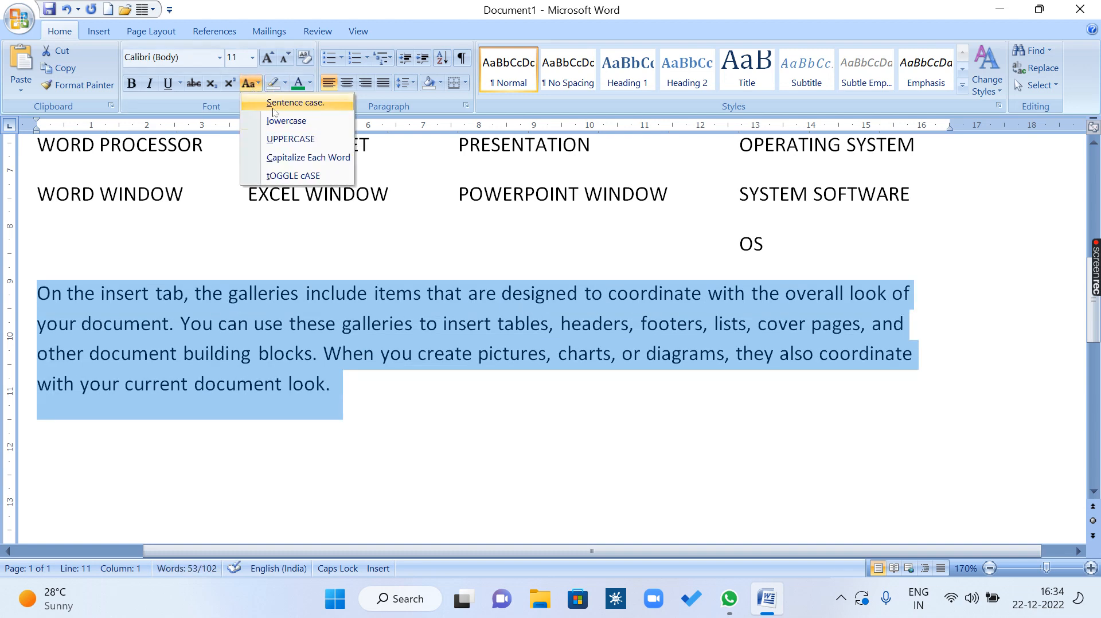
pyautogui.click(163, 322)
# Examine the capitalization of each sentence in the sample paragraph by highlighting the sentences one after another.
pyautogui.click(50, 295)
pyautogui.moveTo(40, 297); pyautogui.dragTo(175, 340)
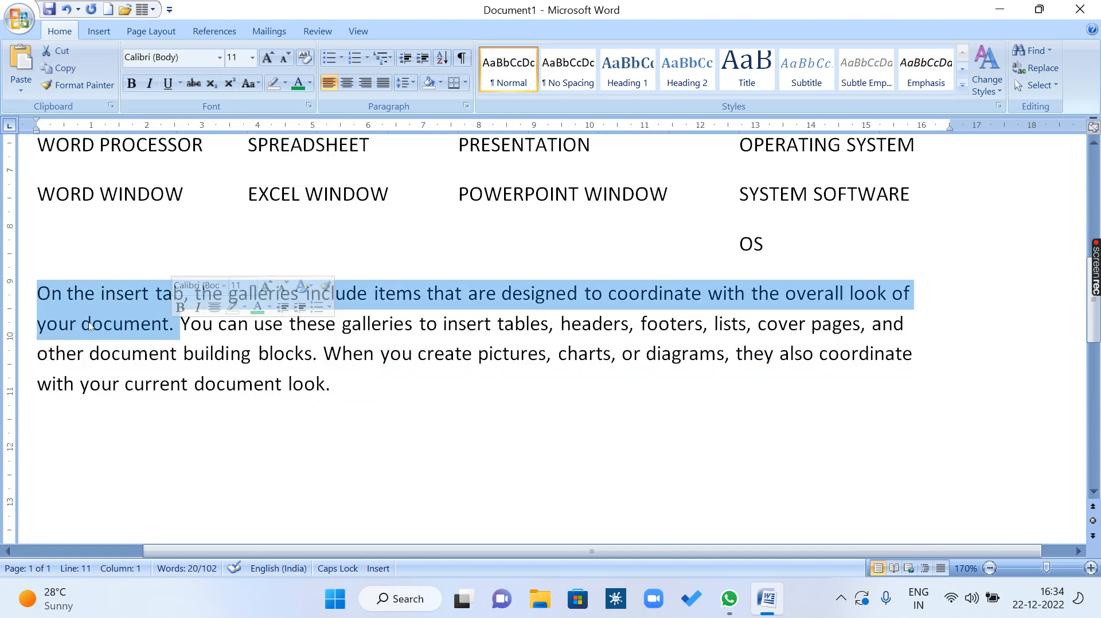
pyautogui.click(242, 352)
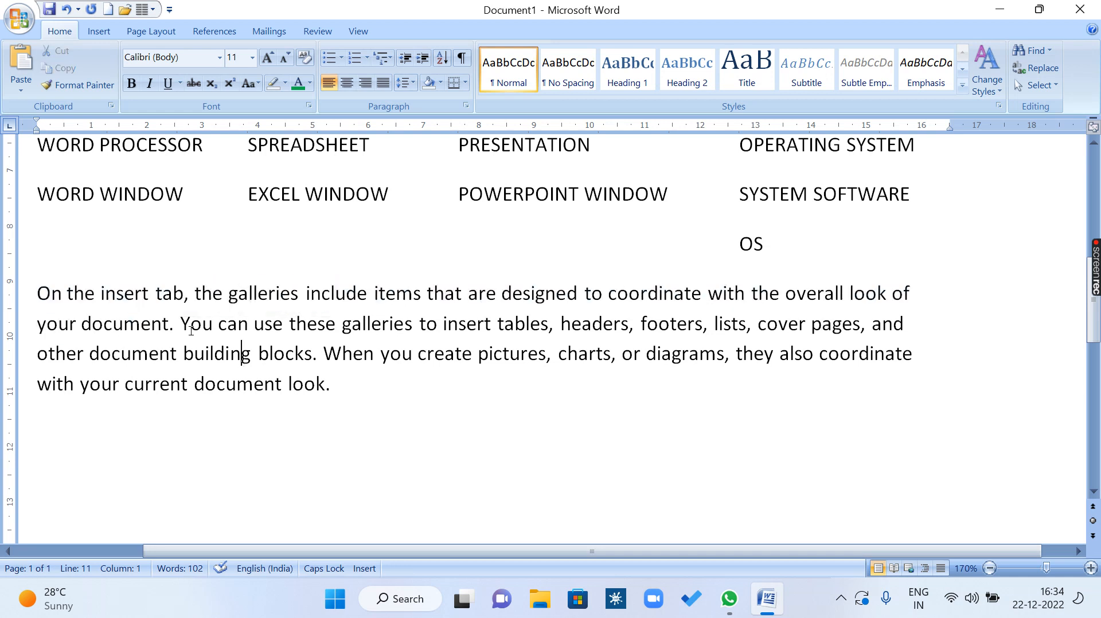
pyautogui.moveTo(181, 324); pyautogui.dragTo(356, 390)
pyautogui.click(282, 370)
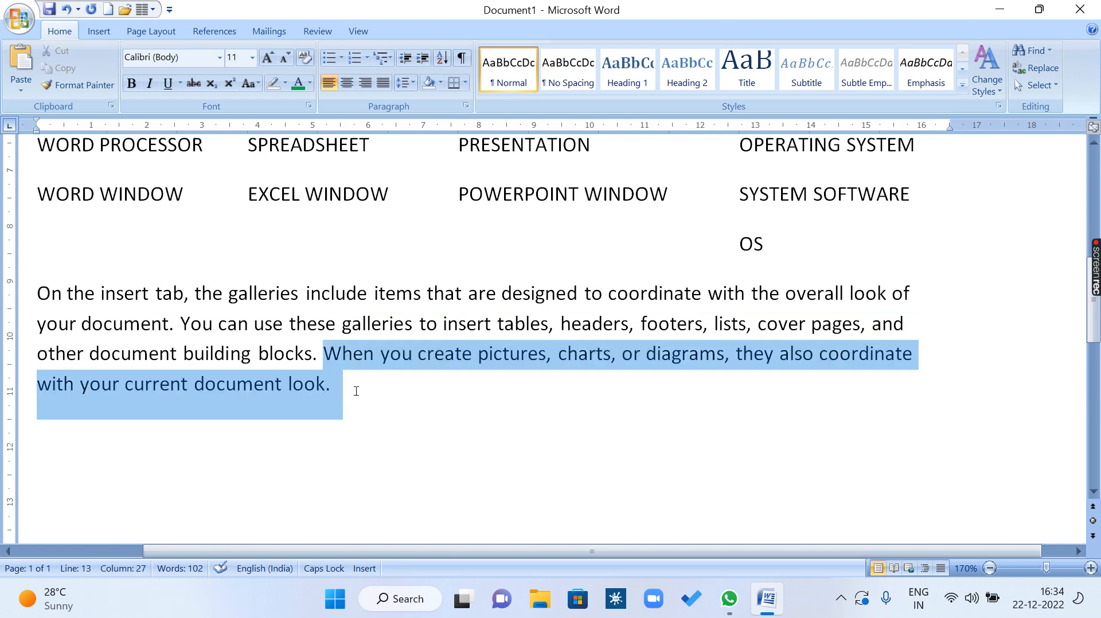
pyautogui.click(340, 346)
pyautogui.moveTo(334, 395); pyautogui.dragTo(30, 263)
pyautogui.click(226, 385)
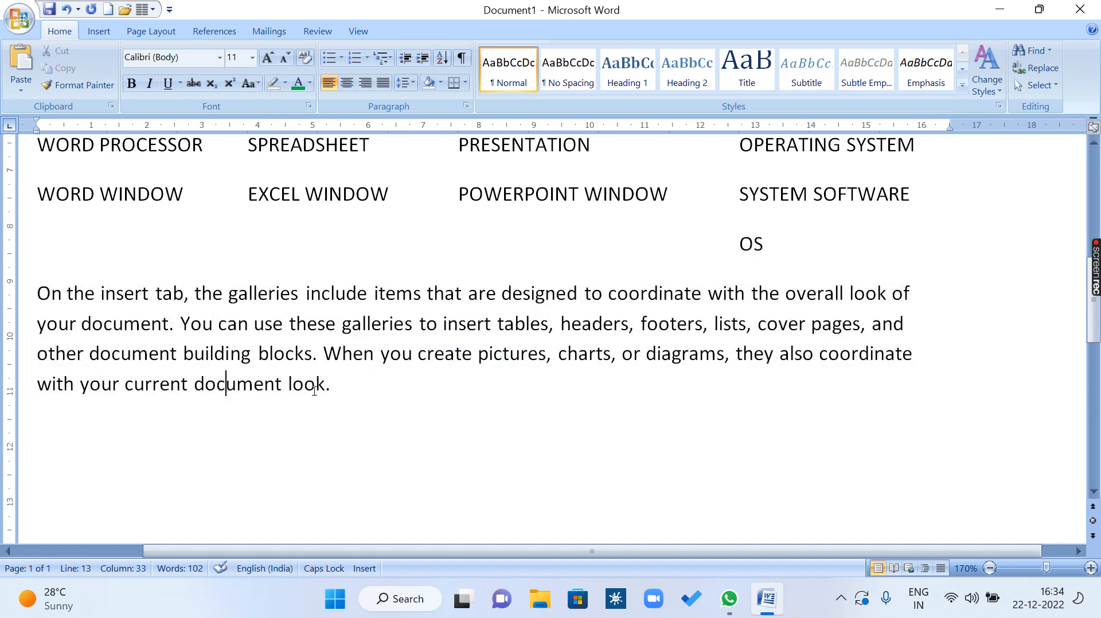
# Select the whole sample paragraph and apply the tOGGLE cASE option to it.
pyautogui.moveTo(387, 401); pyautogui.dragTo(35, 289)
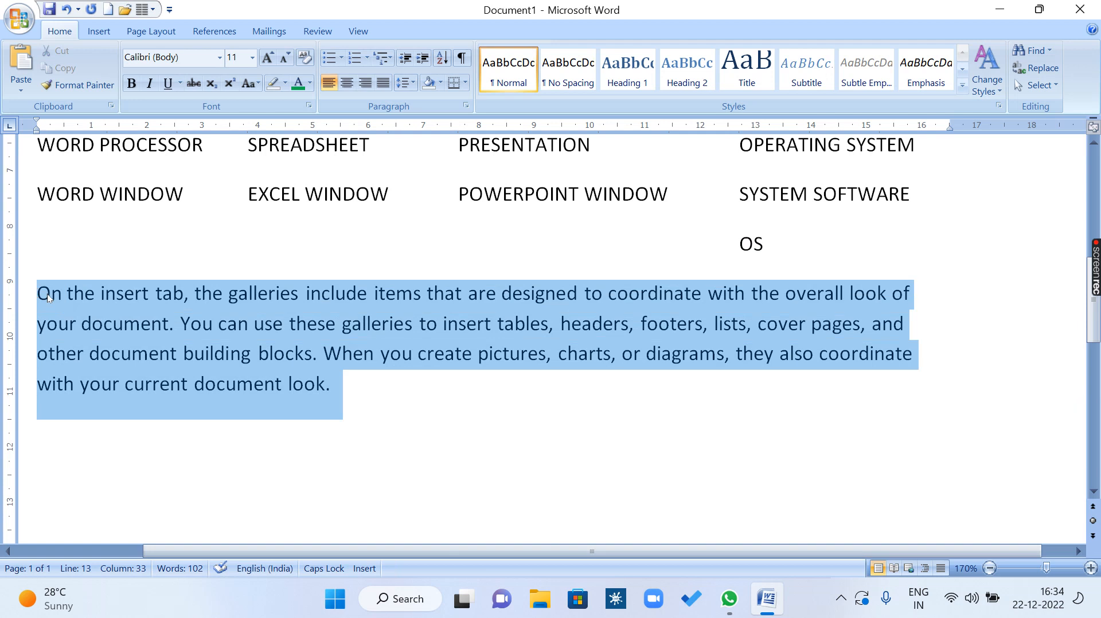
pyautogui.click(250, 84)
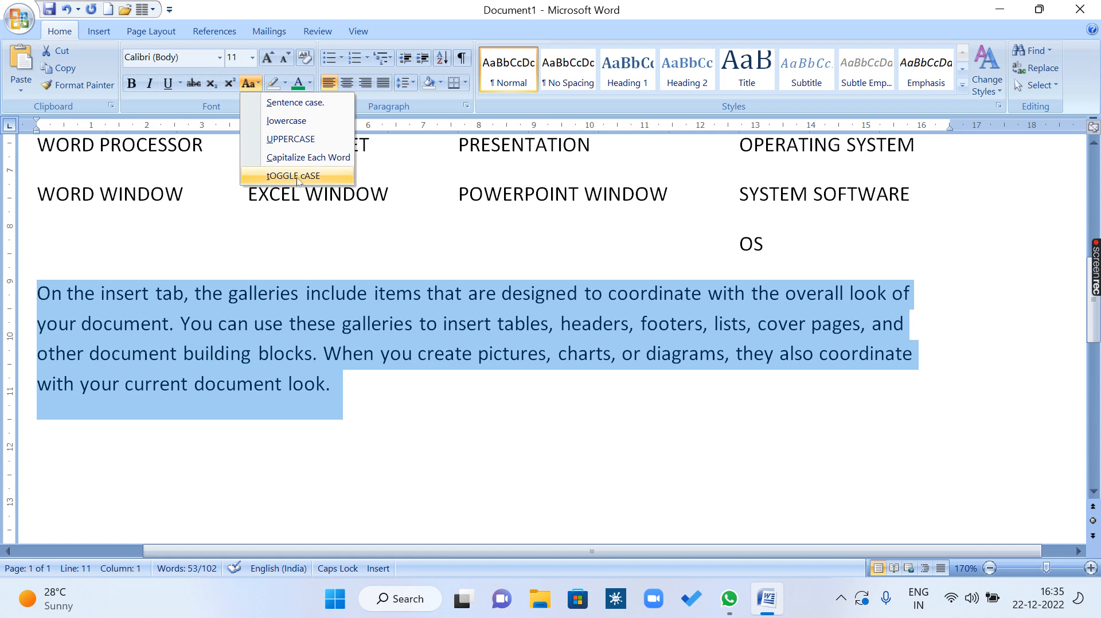
pyautogui.click(297, 176)
pyautogui.click(179, 383)
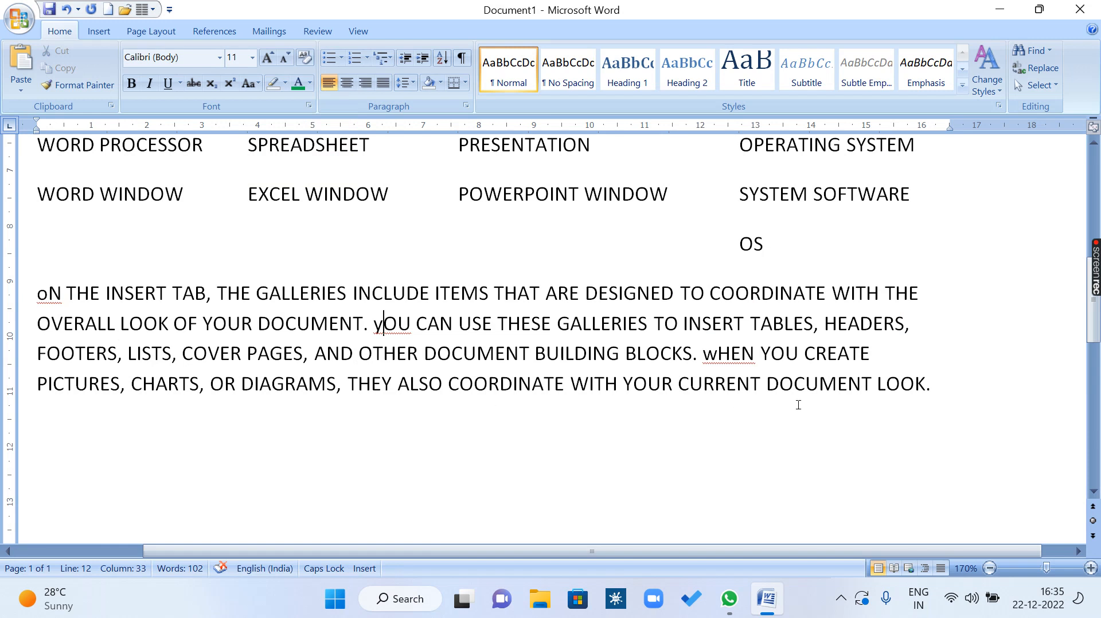
# Reselect the whole toggled sample paragraph and try the Capitalize Each Word option on it.
pyautogui.moveTo(958, 385); pyautogui.dragTo(41, 289)
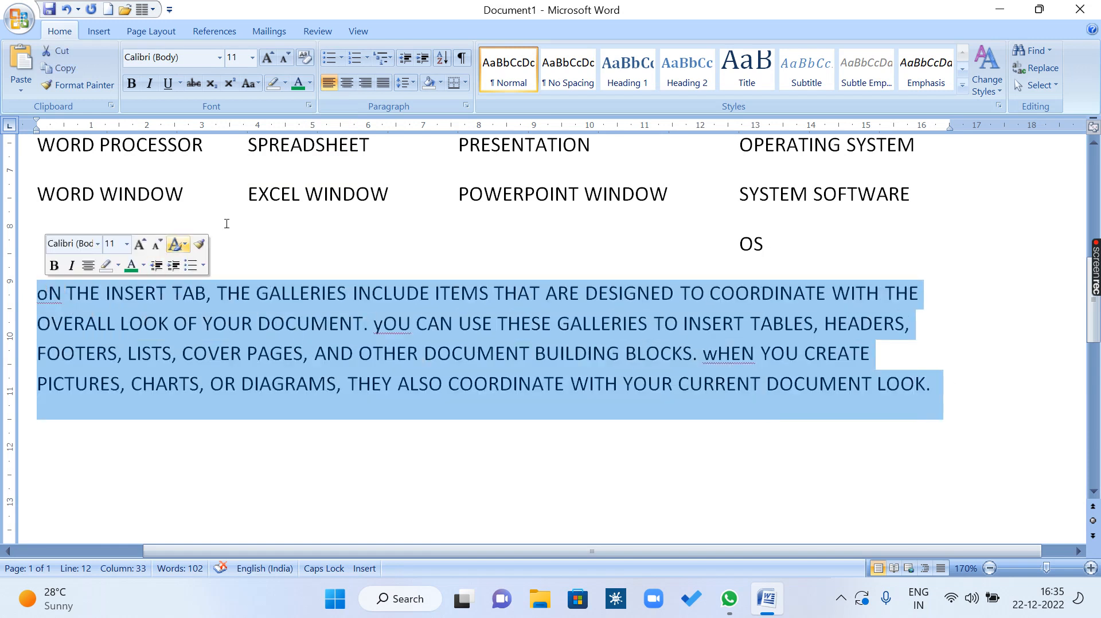
pyautogui.click(255, 84)
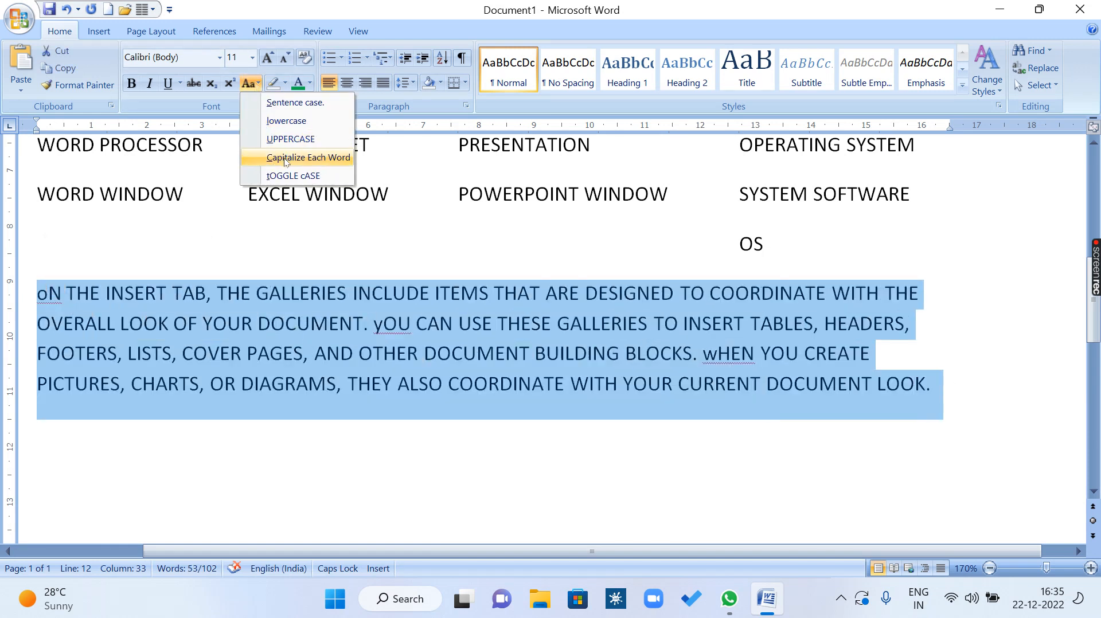
pyautogui.click(325, 160)
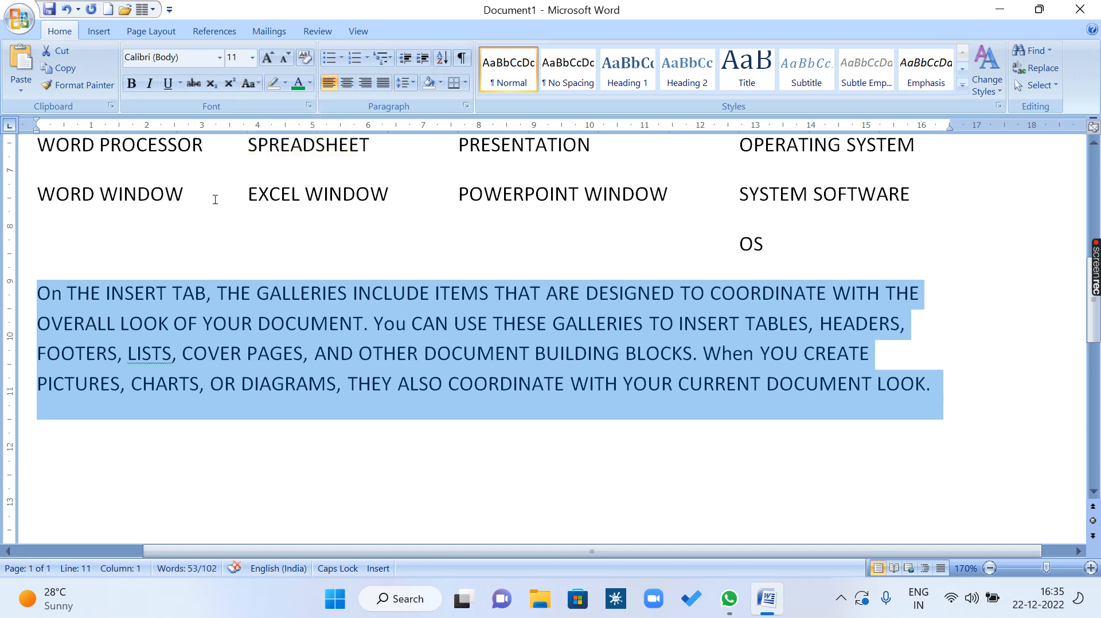
pyautogui.click(249, 86)
pyautogui.click(284, 159)
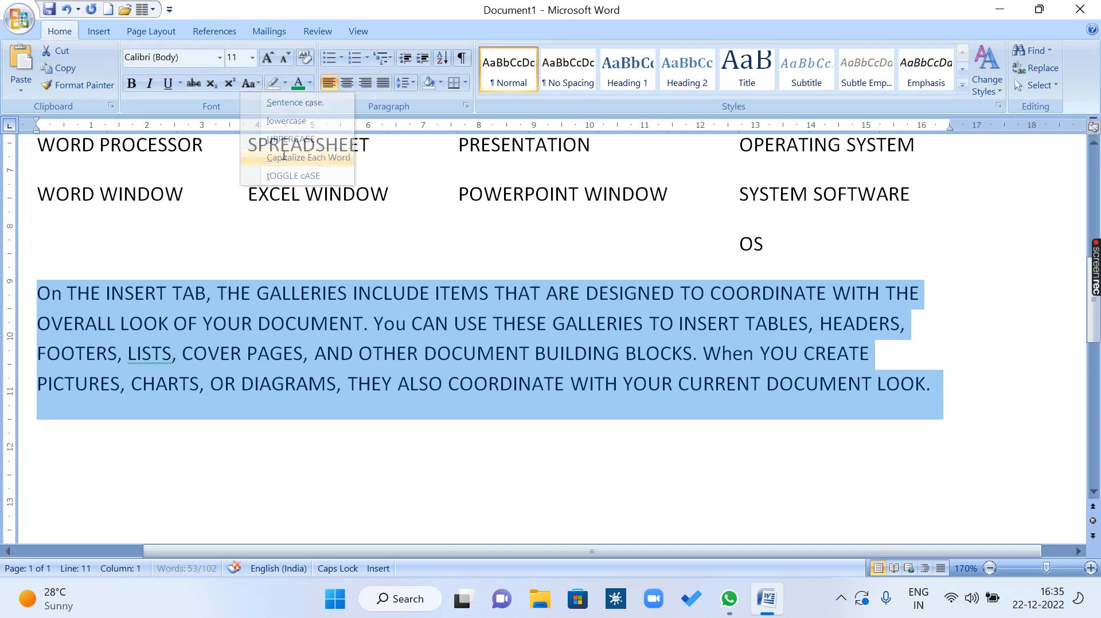
# Convert the selected sample paragraph to lowercase and change it to Capitalize Each Word.
pyautogui.click(249, 83)
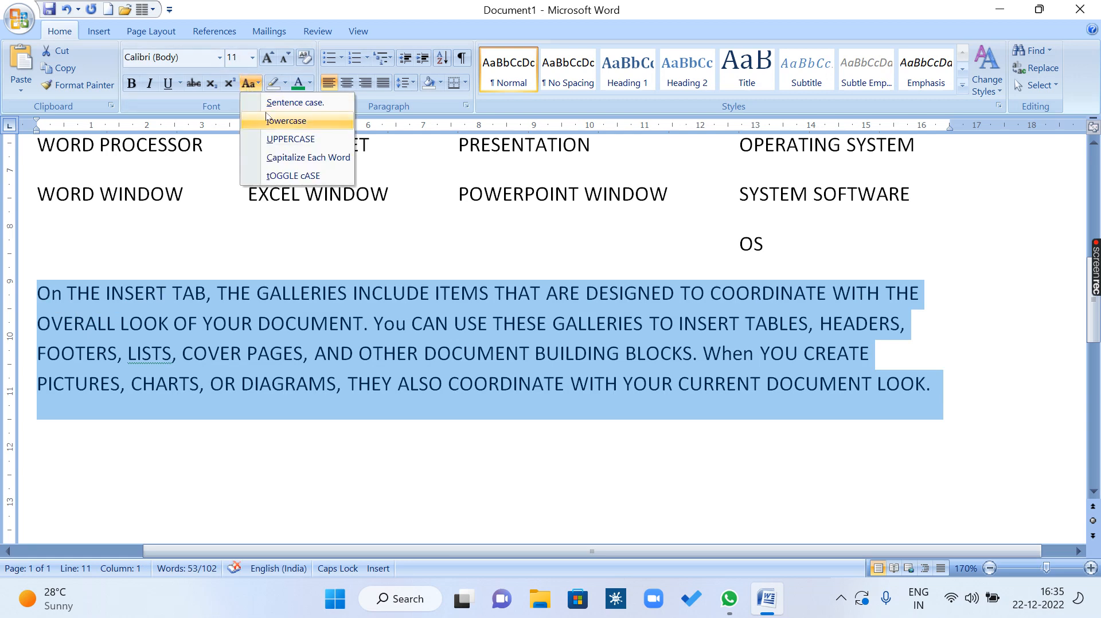
pyautogui.click(286, 120)
pyautogui.click(250, 85)
pyautogui.click(298, 158)
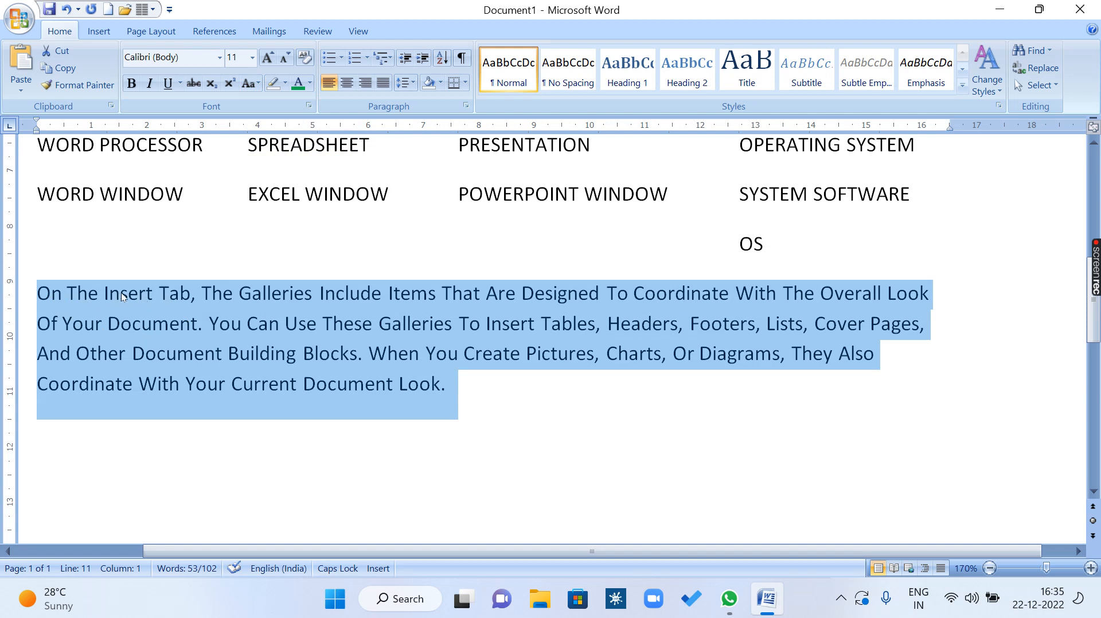
# Toggle the case of the capitalized sample paragraph, switch it back to Capitalize Each Word, and deselect it.
pyautogui.click(250, 83)
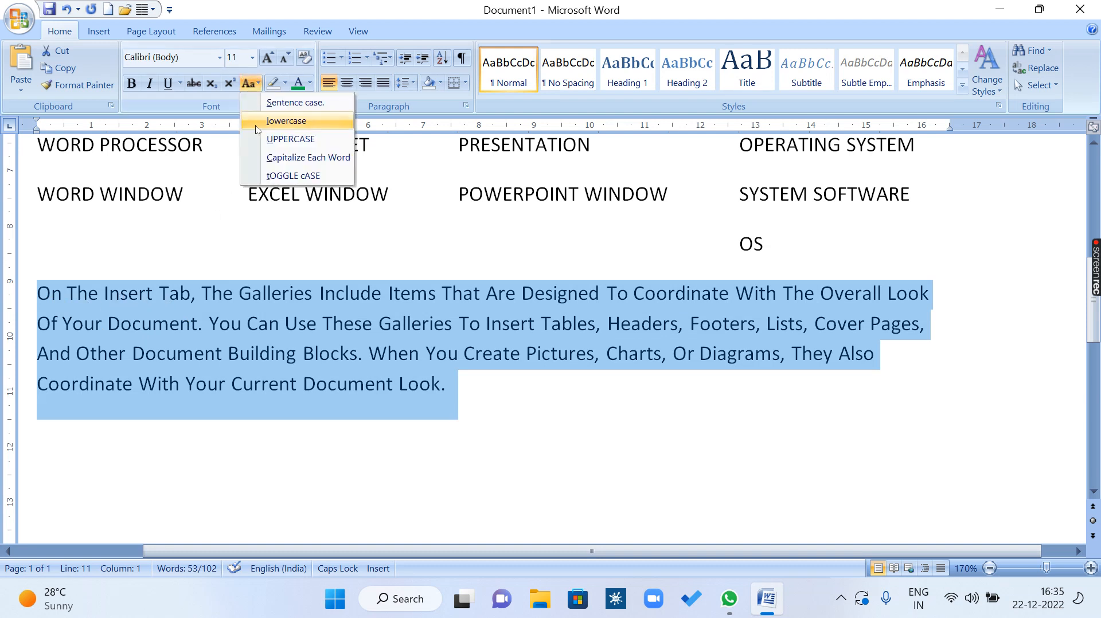
pyautogui.click(279, 176)
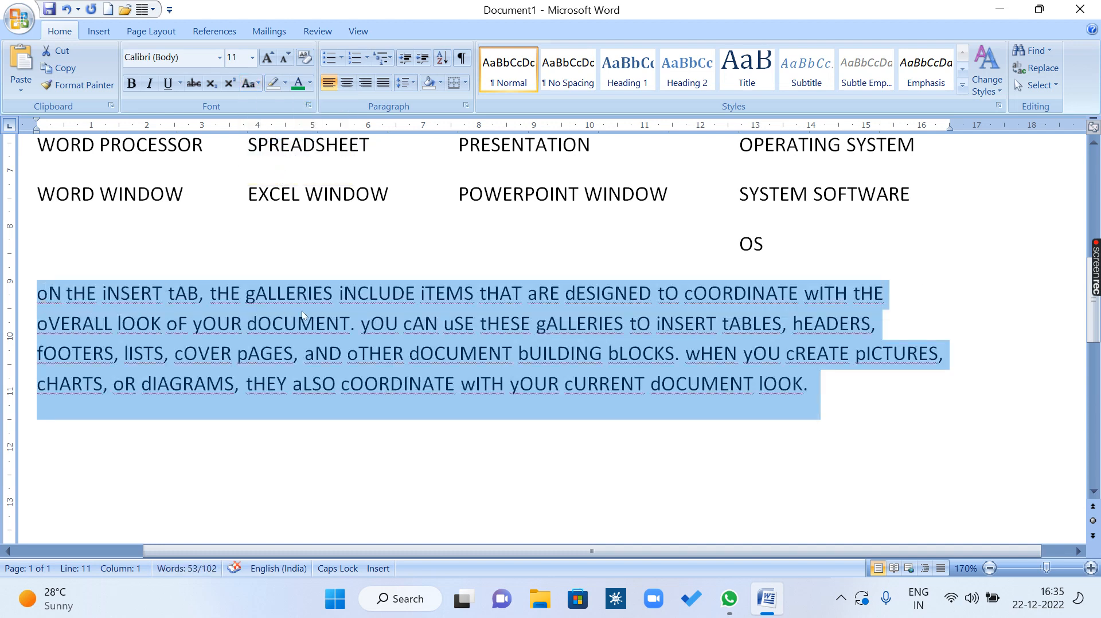
pyautogui.click(250, 84)
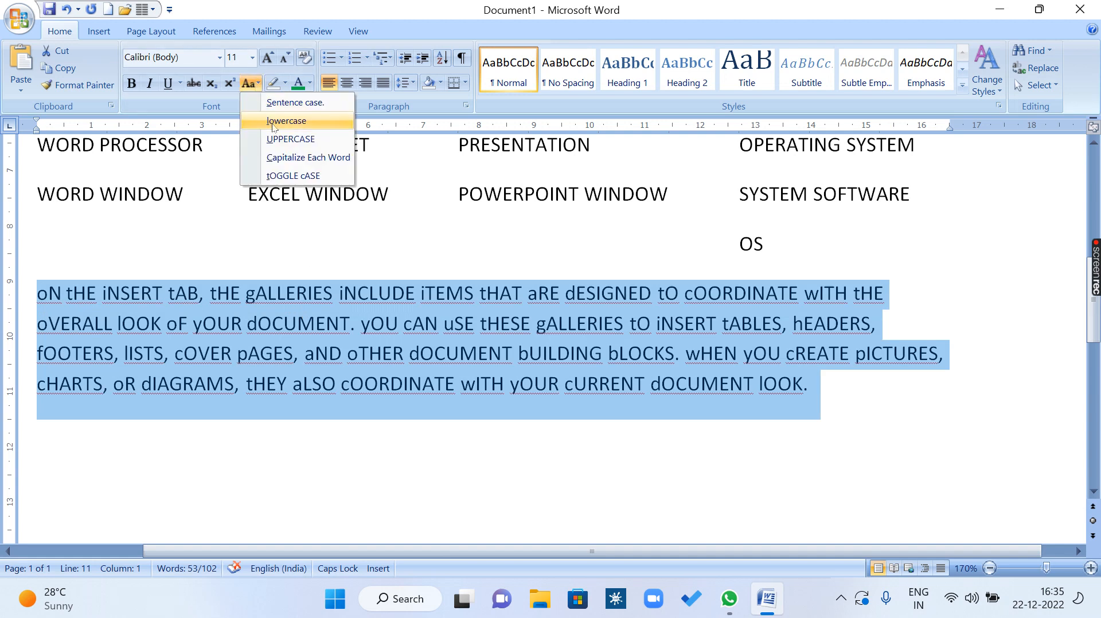
pyautogui.click(282, 157)
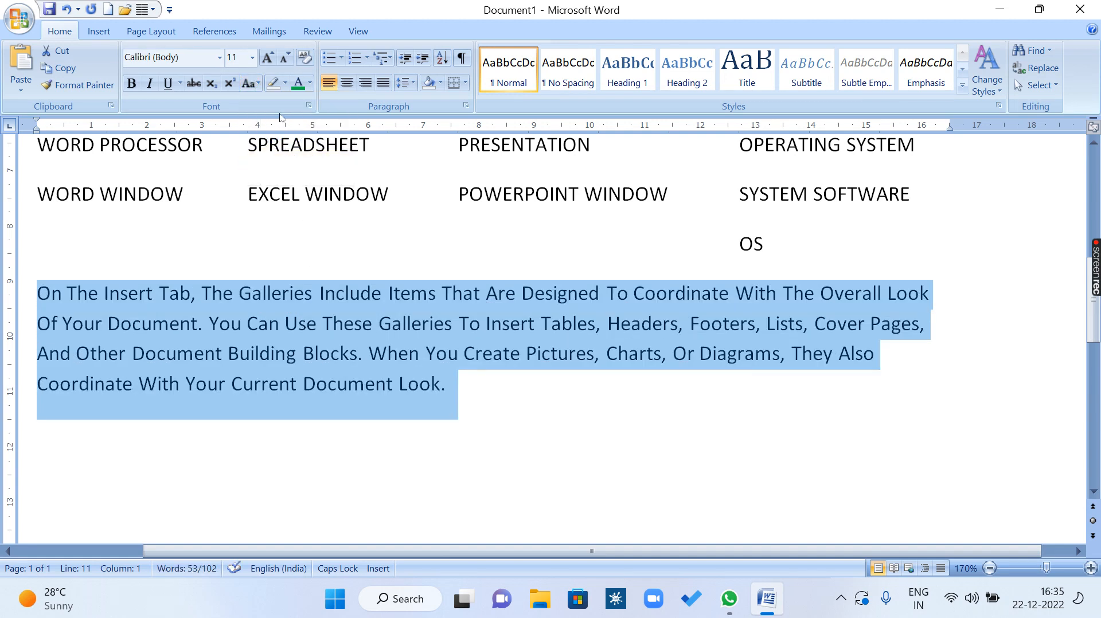
pyautogui.click(242, 324)
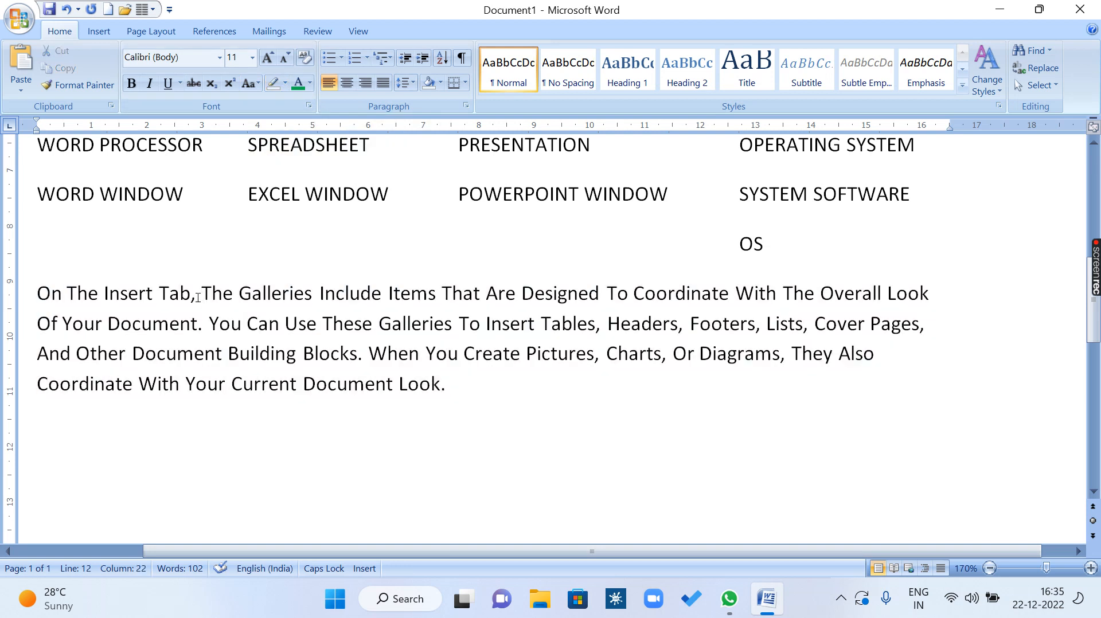
# Highlight the phrase "On The Insert Tab," at the start of the sample paragraph in yellow.
pyautogui.moveTo(200, 295); pyautogui.dragTo(37, 288)
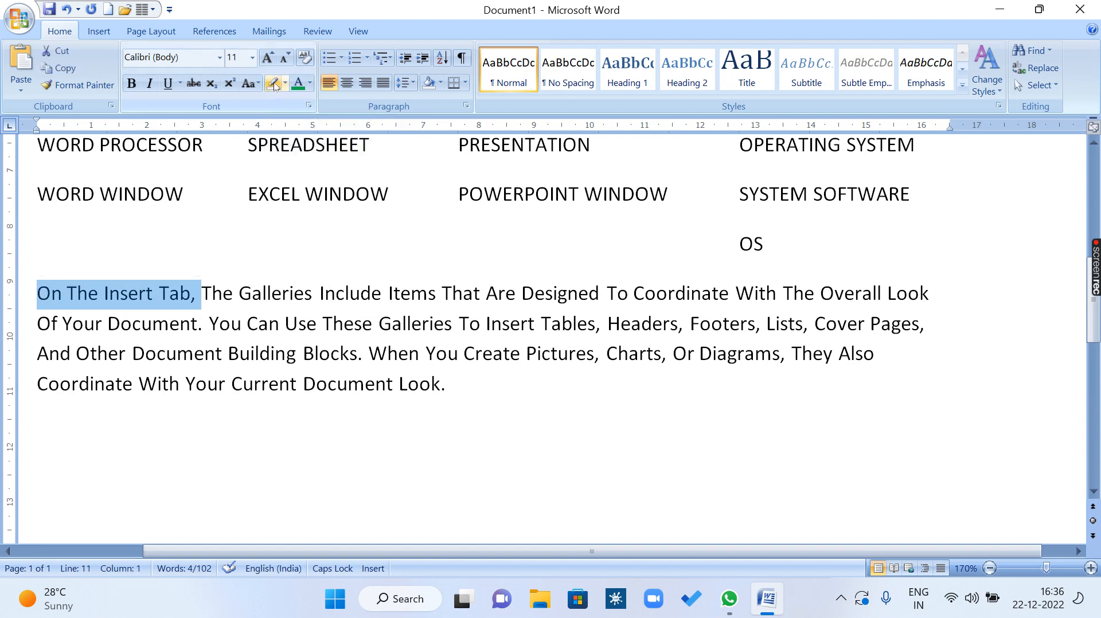
pyautogui.click(276, 86)
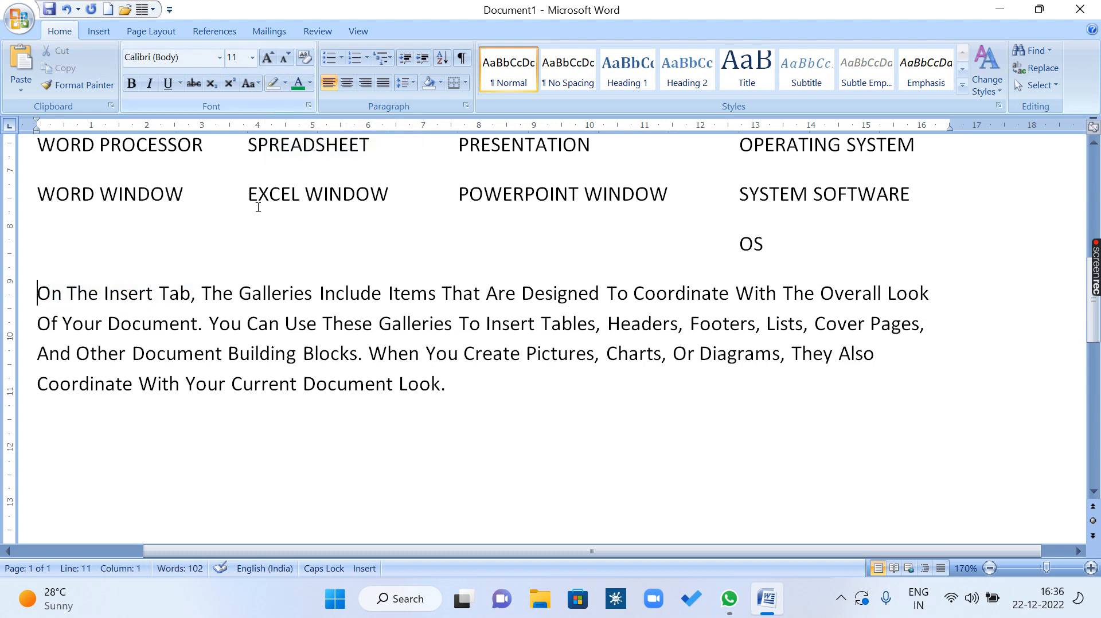
pyautogui.moveTo(38, 292); pyautogui.dragTo(203, 277)
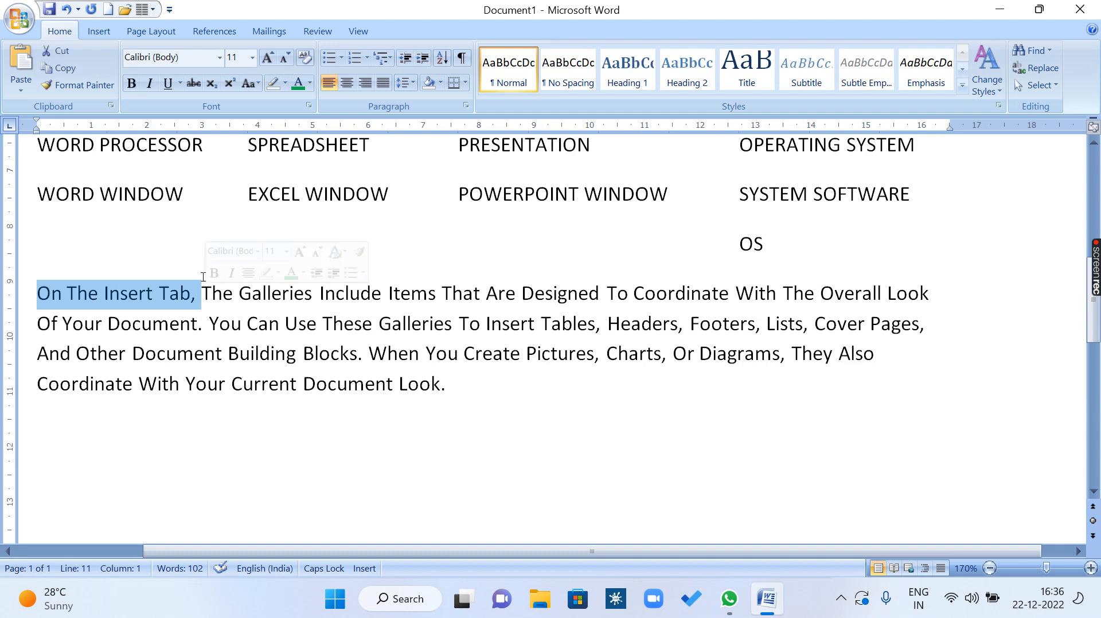
pyautogui.click(286, 84)
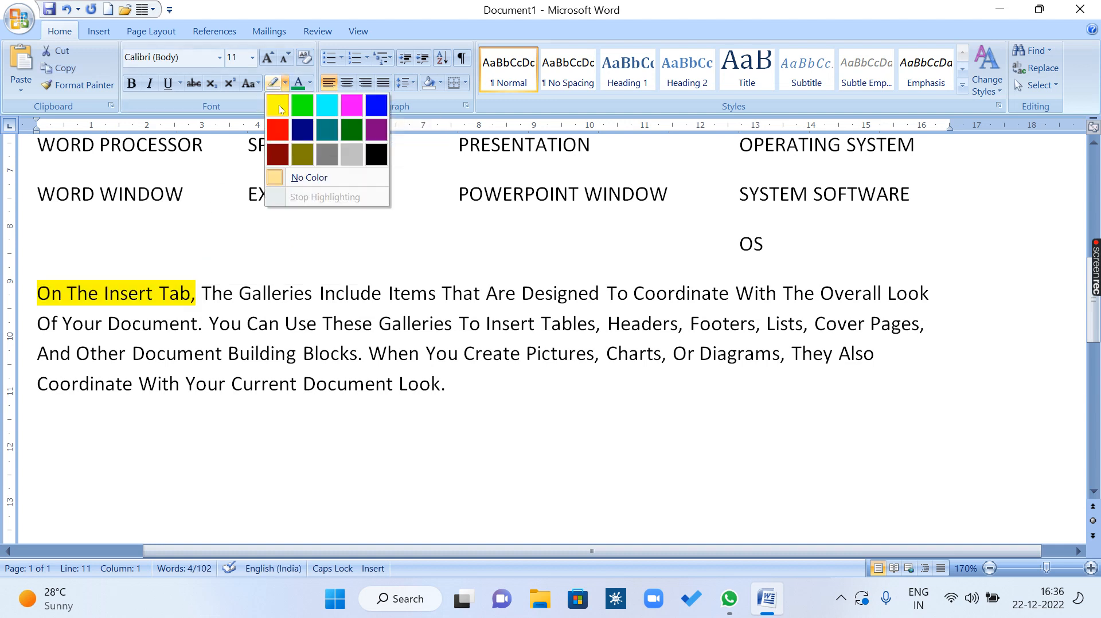
pyautogui.click(281, 109)
# Highlight "Include Items That Are" in turquoise and "Coordinate With The Overall Look" in pink in the paragraph's first line.
pyautogui.moveTo(319, 293); pyautogui.dragTo(520, 294)
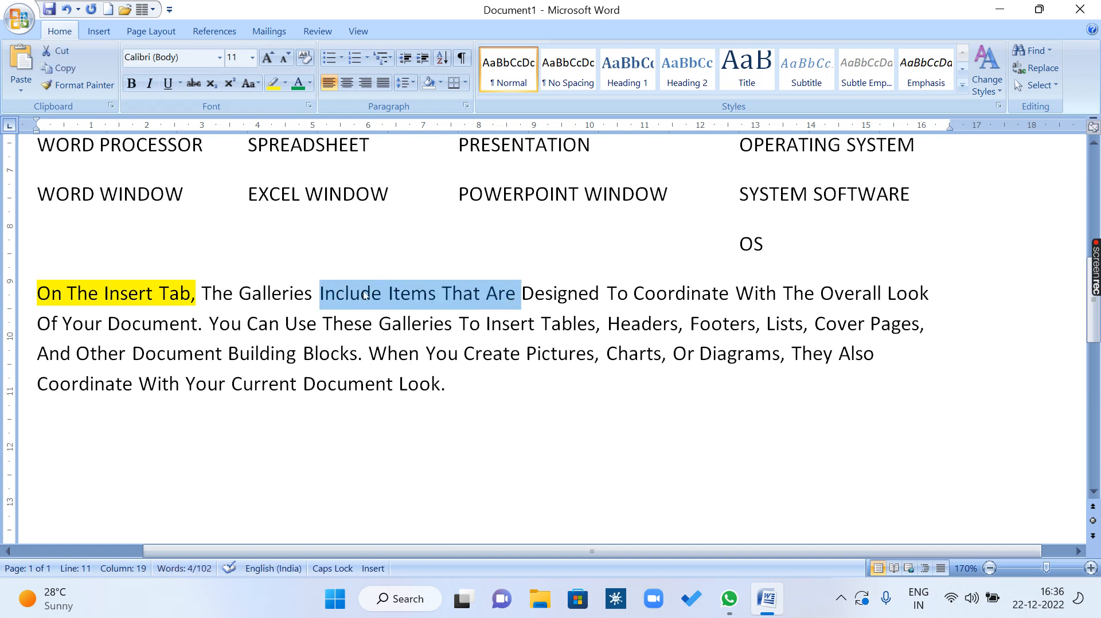
pyautogui.click(285, 83)
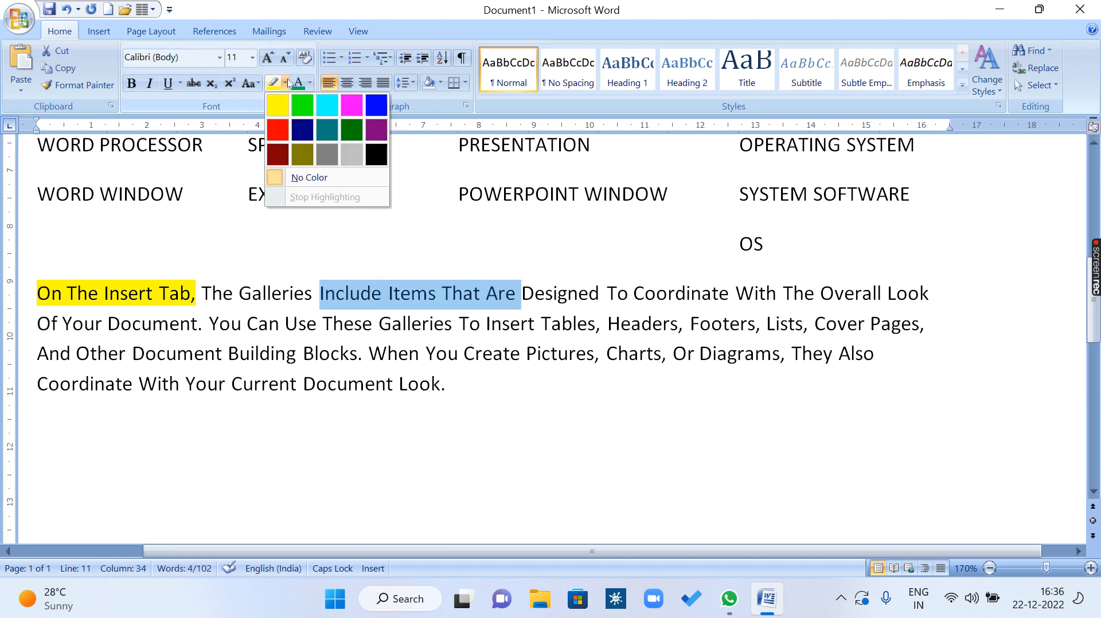
pyautogui.click(324, 102)
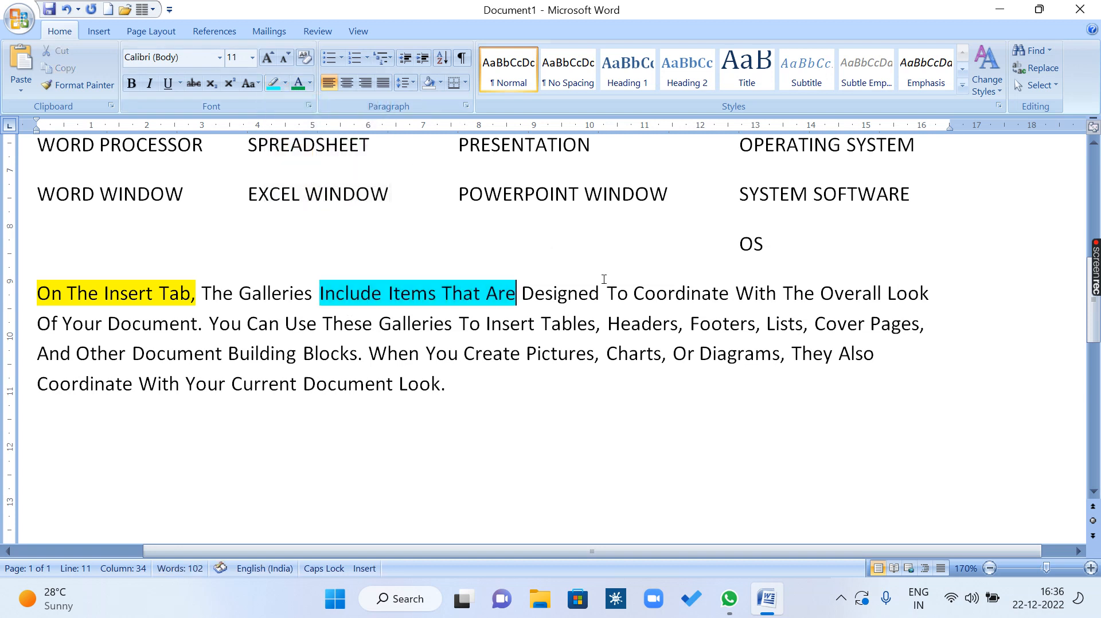
pyautogui.moveTo(632, 294); pyautogui.dragTo(931, 295)
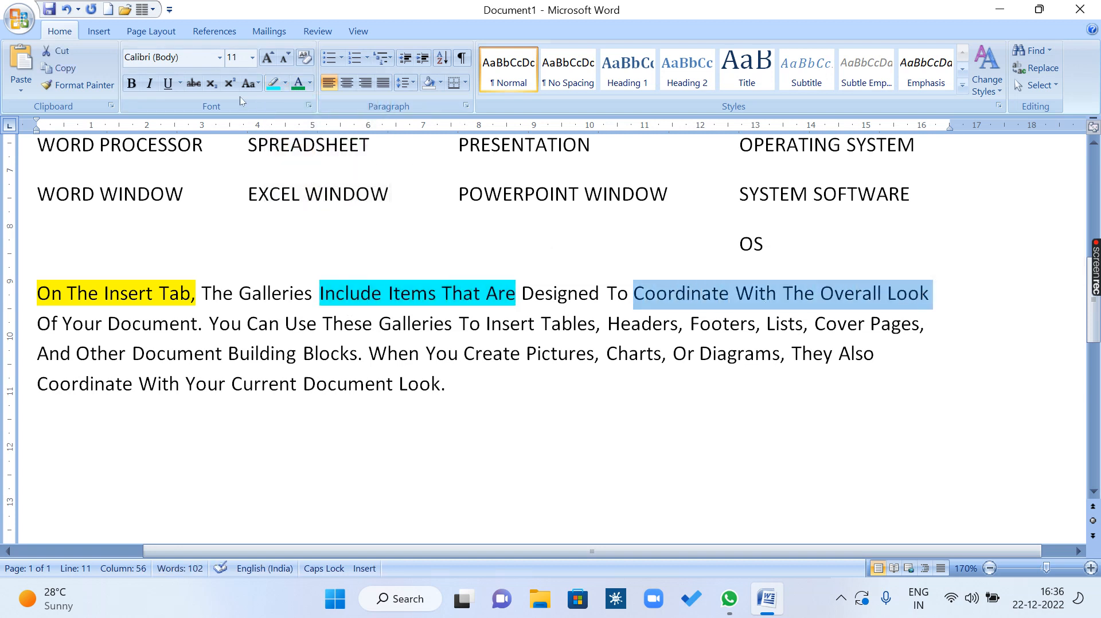
pyautogui.click(287, 82)
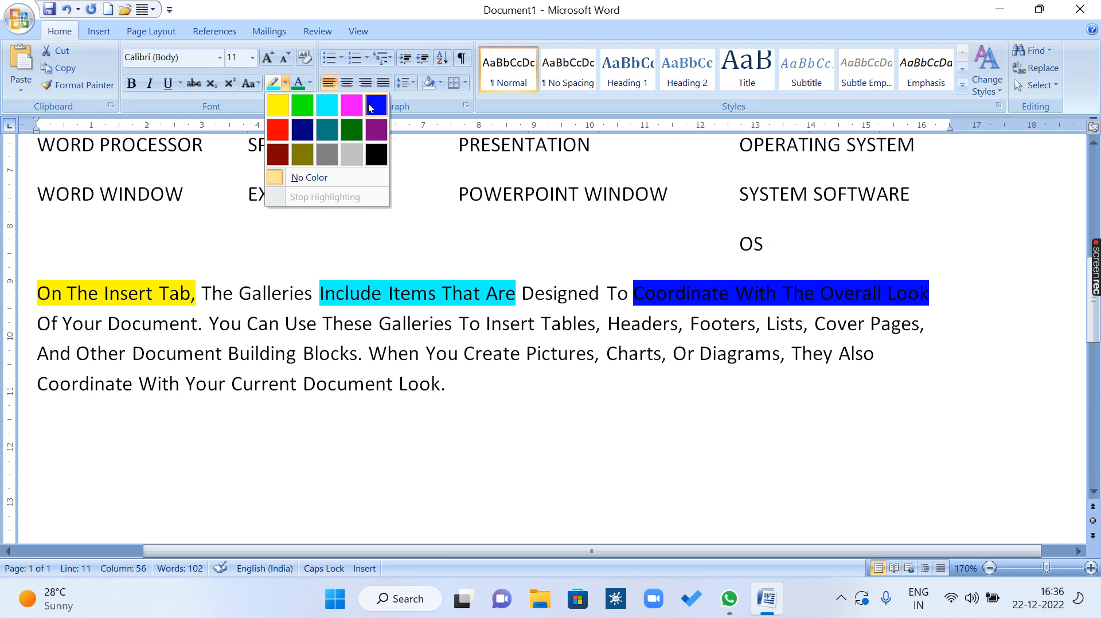
pyautogui.click(354, 105)
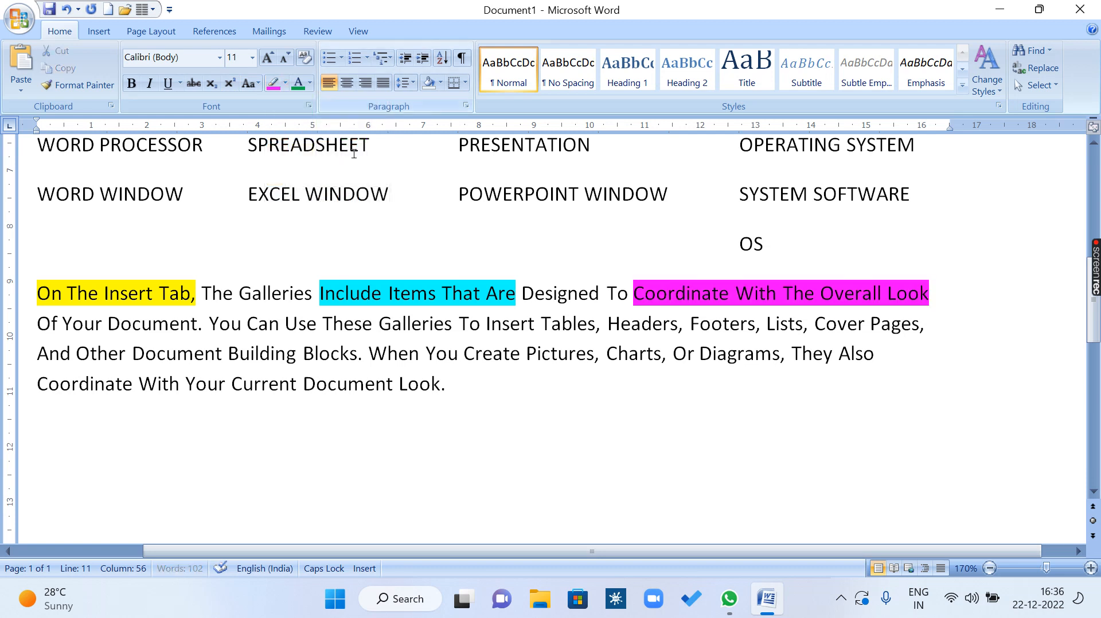
pyautogui.click(270, 352)
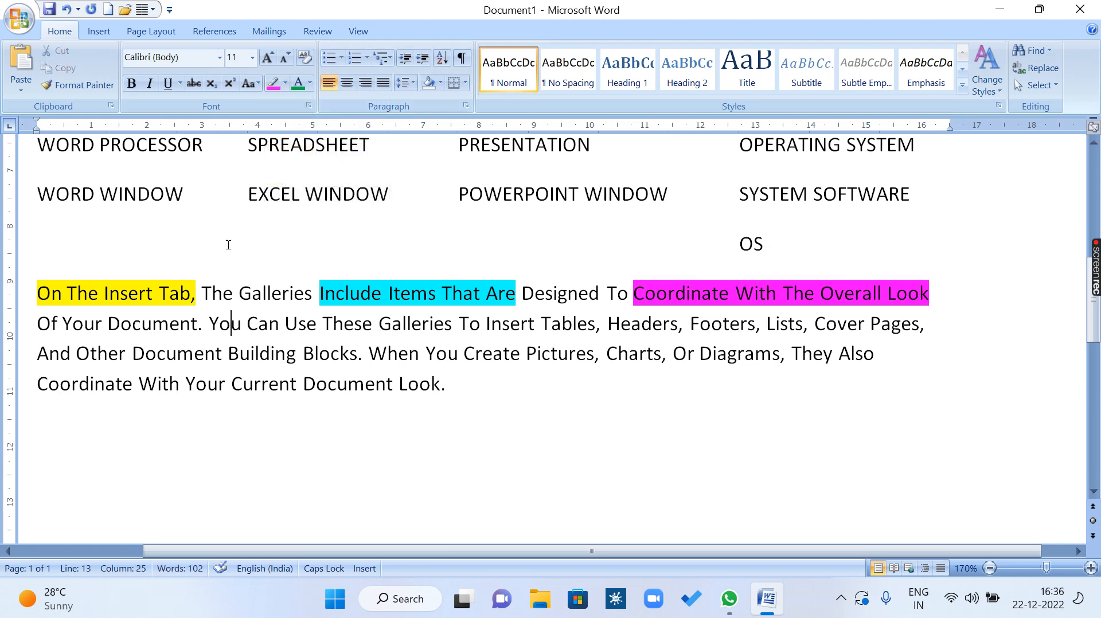
# Use the bright green highlighter pen to mark "And Other Document Building", "Create Pictures" and "Document L", and switch the pen off.
pyautogui.click(301, 351)
pyautogui.click(285, 83)
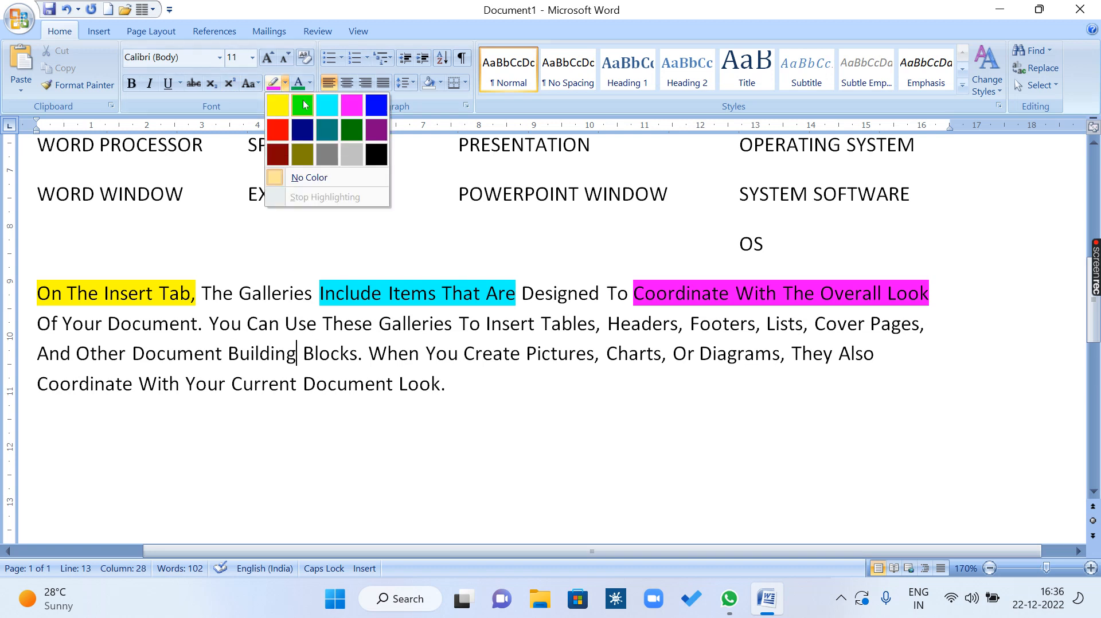
pyautogui.click(303, 105)
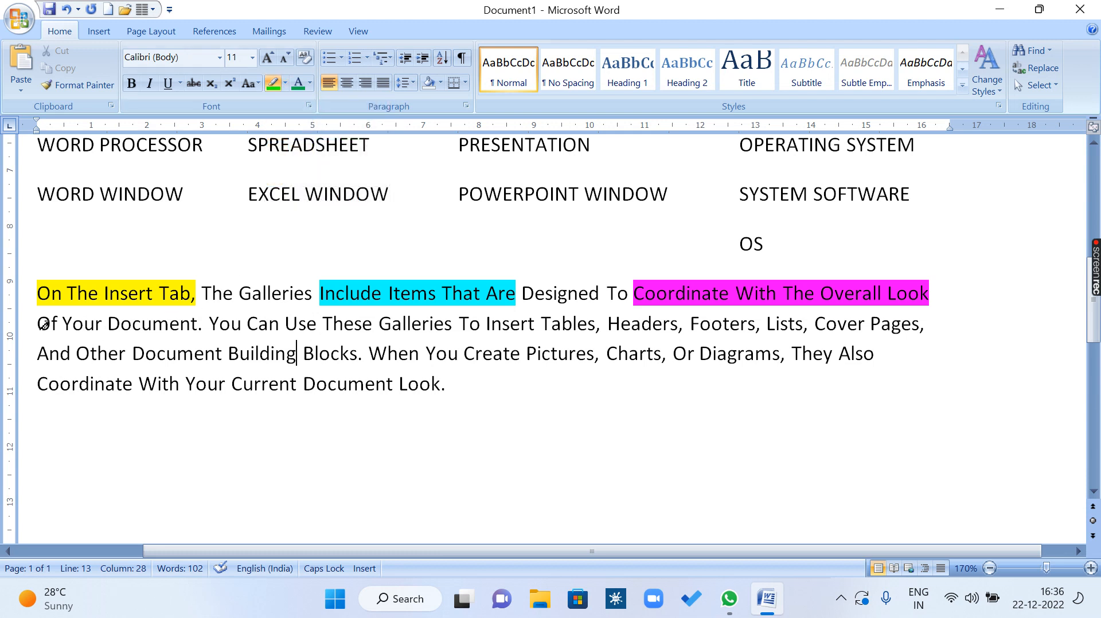
pyautogui.moveTo(39, 357); pyautogui.dragTo(284, 361)
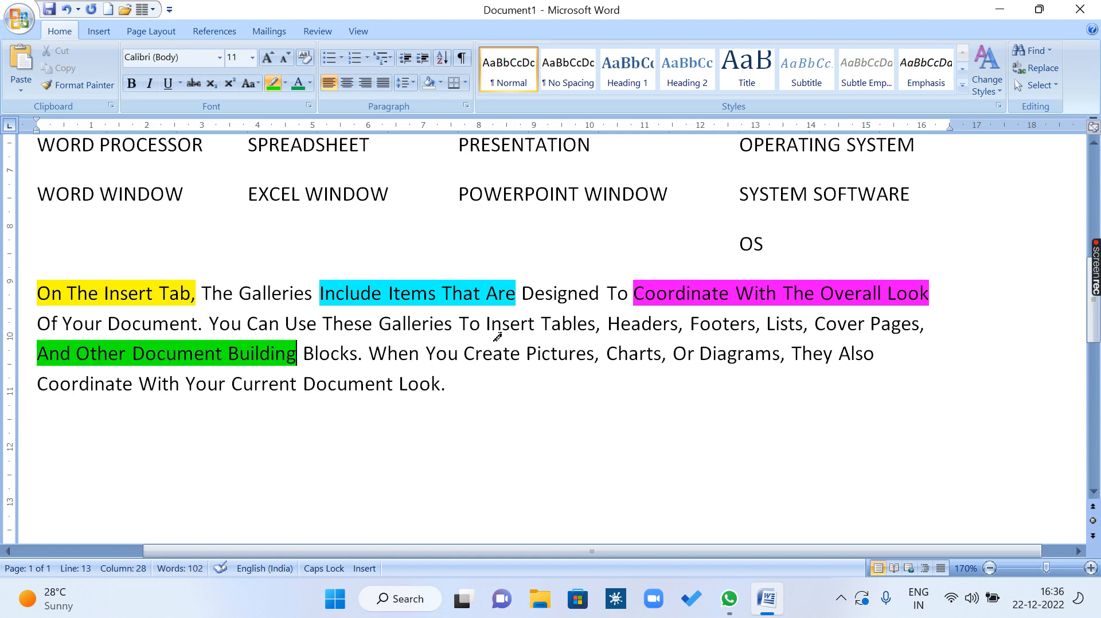
pyautogui.moveTo(465, 352); pyautogui.dragTo(593, 360)
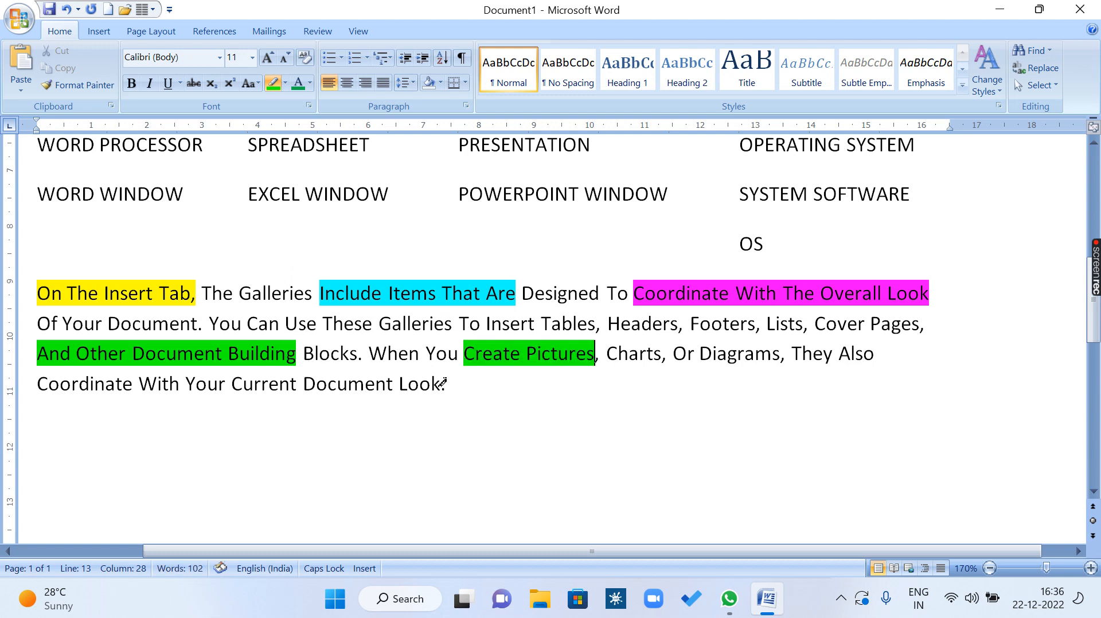
pyautogui.moveTo(316, 383); pyautogui.dragTo(404, 391)
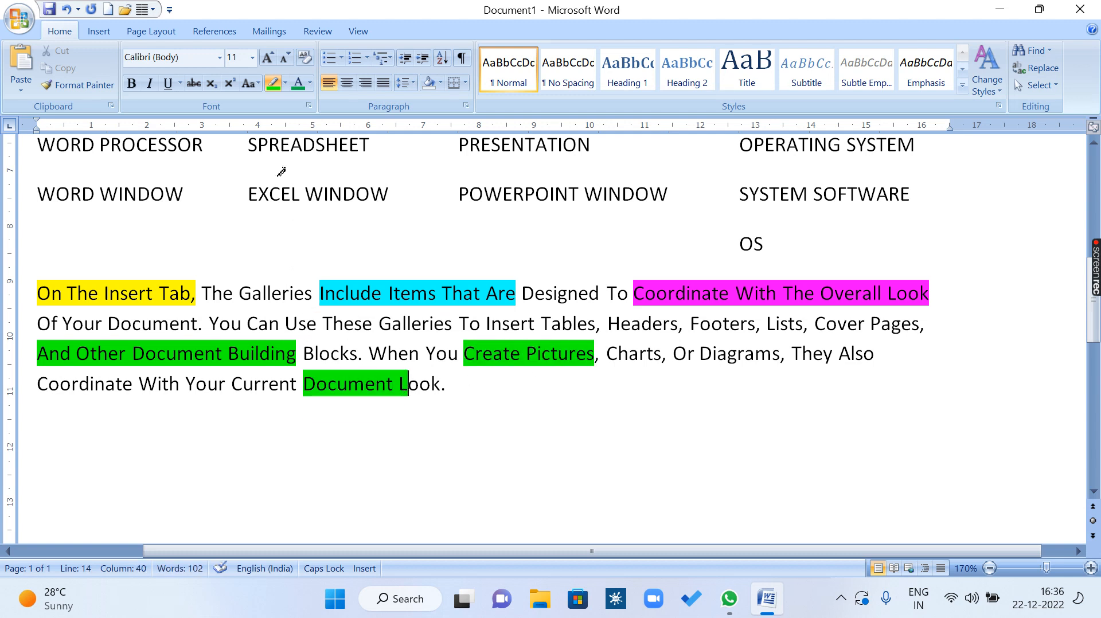
pyautogui.click(273, 83)
# Highlight the word "Galleries" in the paragraph's first line in teal.
pyautogui.moveTo(243, 293); pyautogui.dragTo(313, 296)
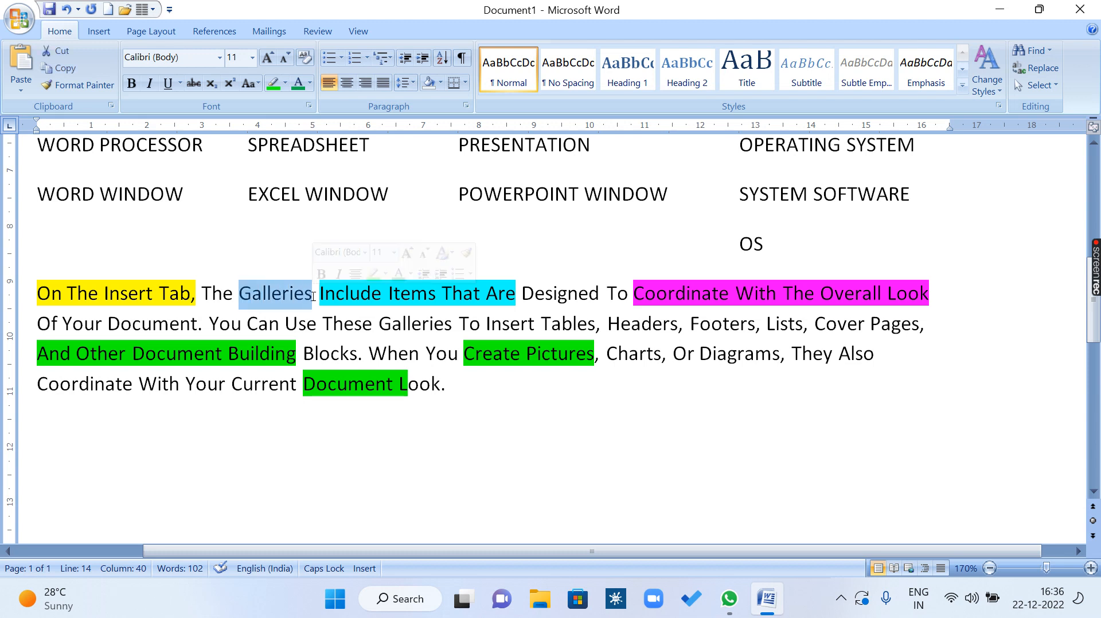
pyautogui.click(285, 84)
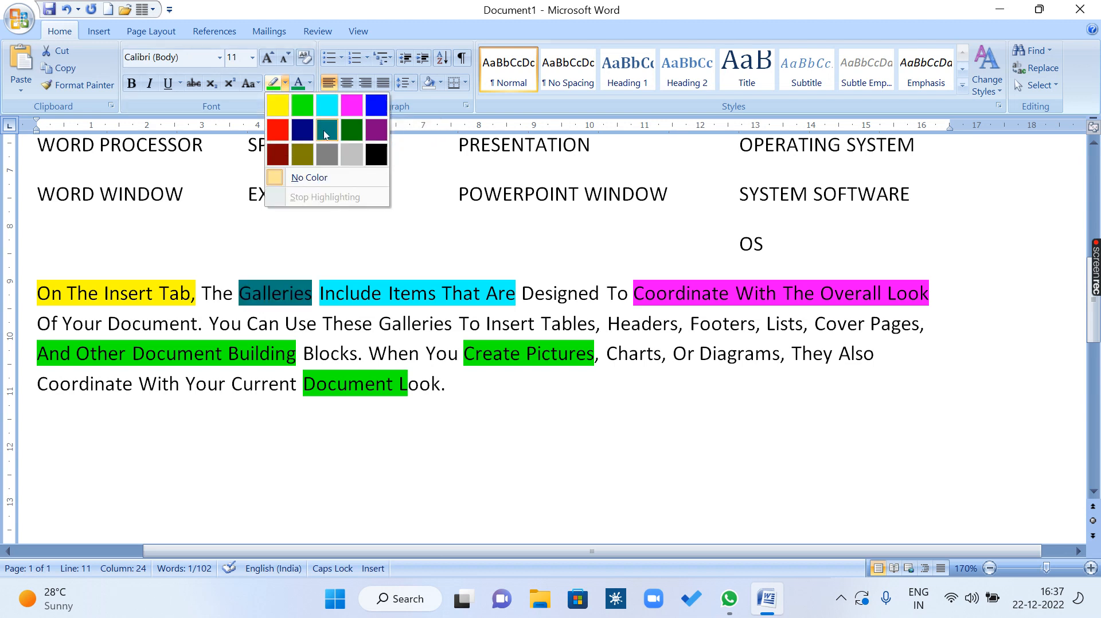
pyautogui.click(324, 133)
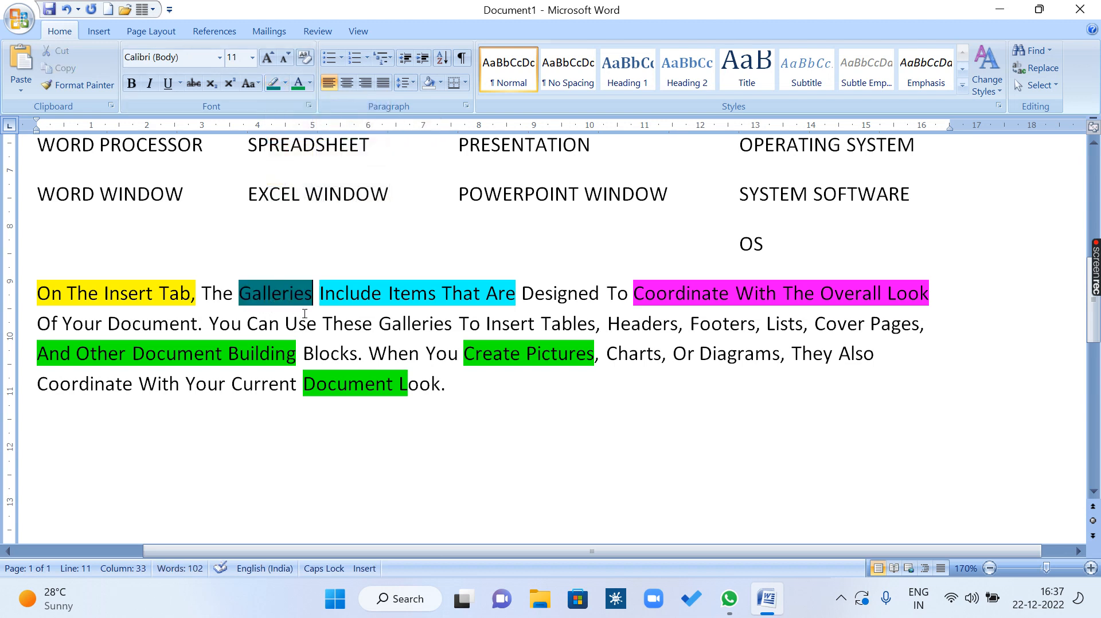
# Activate the highlighter pen in dark green and mark the letters "sig" in the word "Designed".
pyautogui.click(285, 83)
pyautogui.click(354, 136)
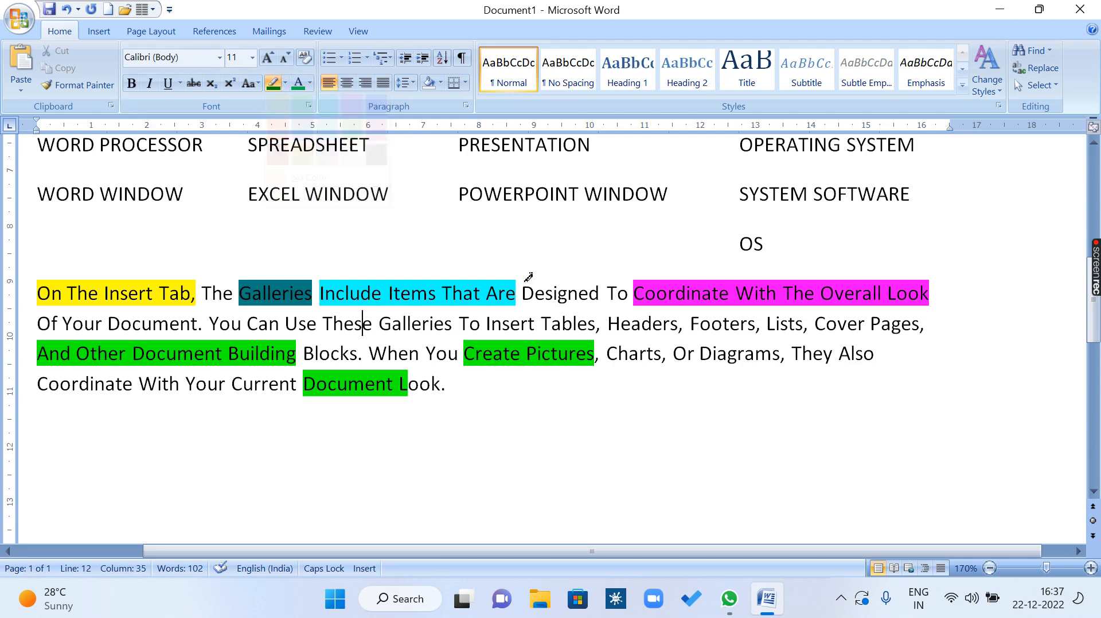
pyautogui.moveTo(544, 293); pyautogui.dragTo(569, 293)
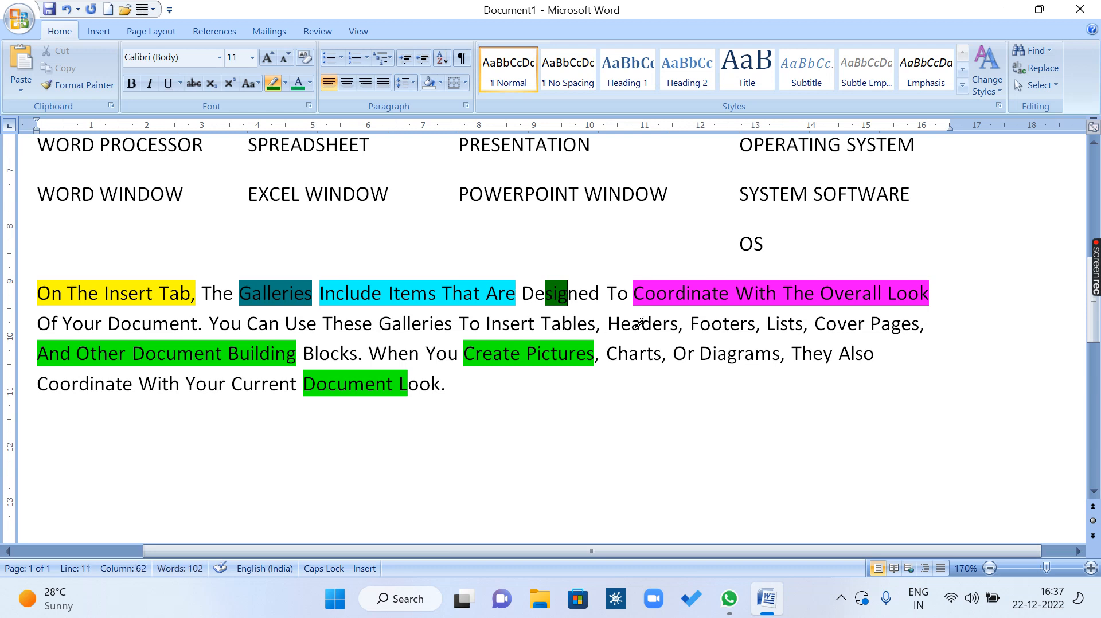
# Mark the letters "de" in "Headers" and "gra" in "Diagrams" in dark green, and switch the highlighter pen off.
pyautogui.moveTo(640, 323); pyautogui.dragTo(663, 324)
pyautogui.moveTo(727, 354); pyautogui.dragTo(756, 354)
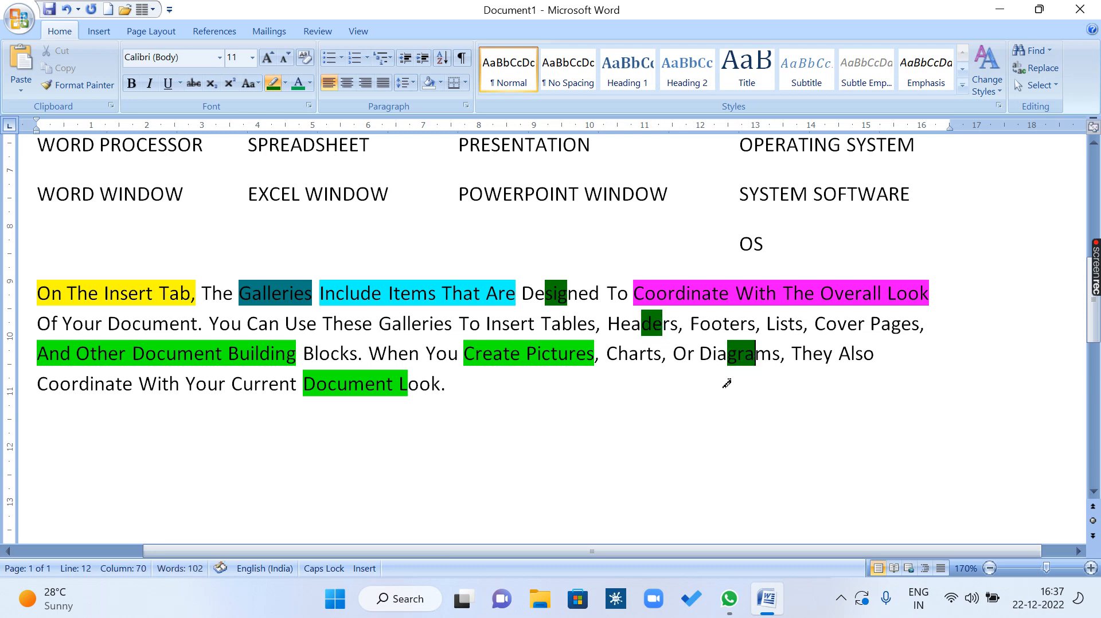
pyautogui.click(285, 83)
pyautogui.click(288, 177)
# Remove the text highlighting from the whole paragraph starting with "On The Insert Tab".
pyautogui.moveTo(39, 294)
pyautogui.mouseDown()
pyautogui.moveTo(163, 302)
pyautogui.moveTo(568, 379)
pyautogui.moveTo(659, 421)
pyautogui.mouseUp()
pyautogui.click(286, 83)
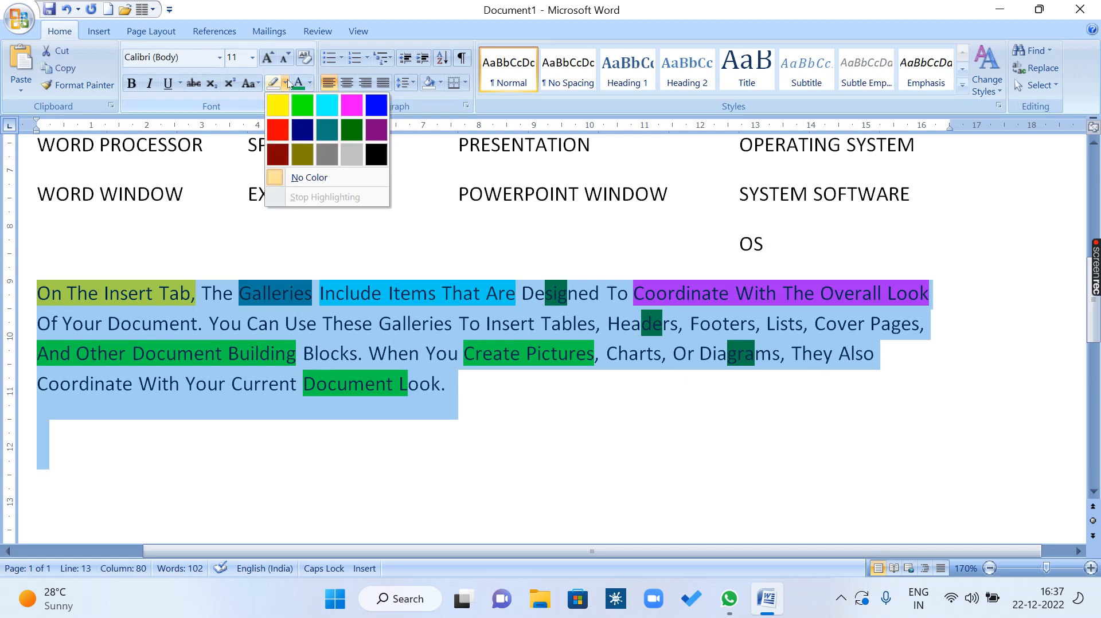
pyautogui.click(323, 178)
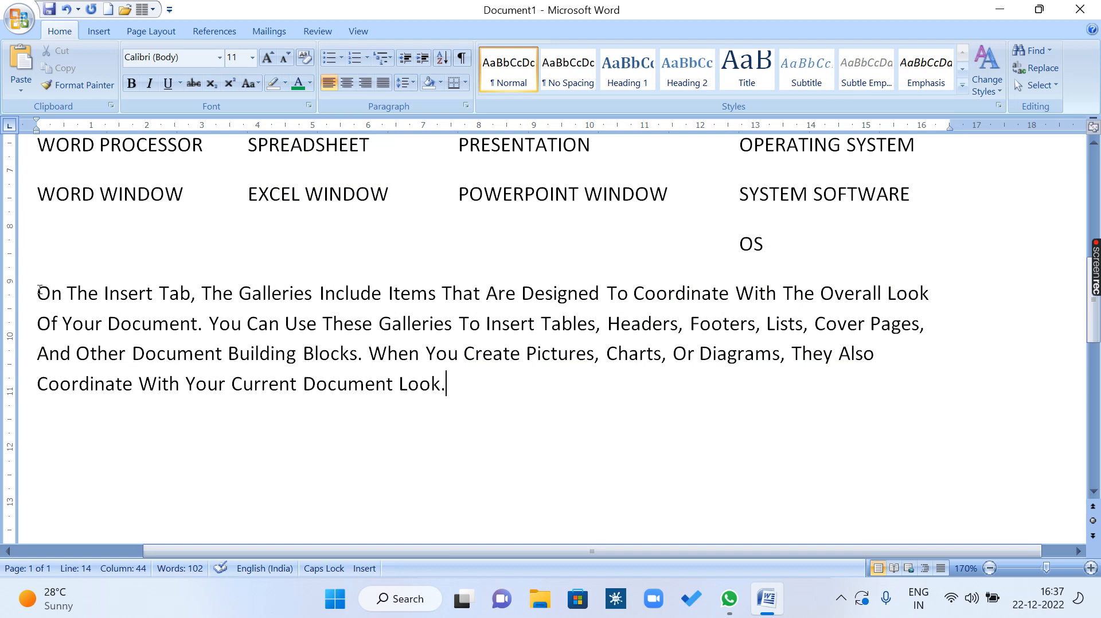
# Change the font color of "On The Insert Tab" at the start of the paragraph to light blue.
pyautogui.moveTo(38, 293); pyautogui.dragTo(189, 296)
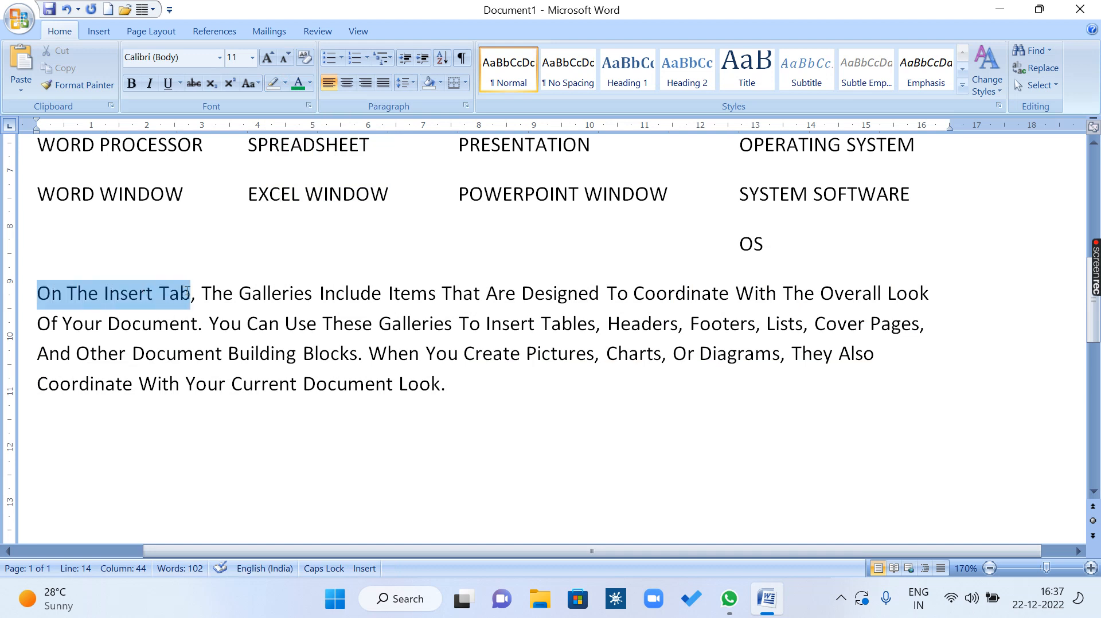
pyautogui.click(298, 85)
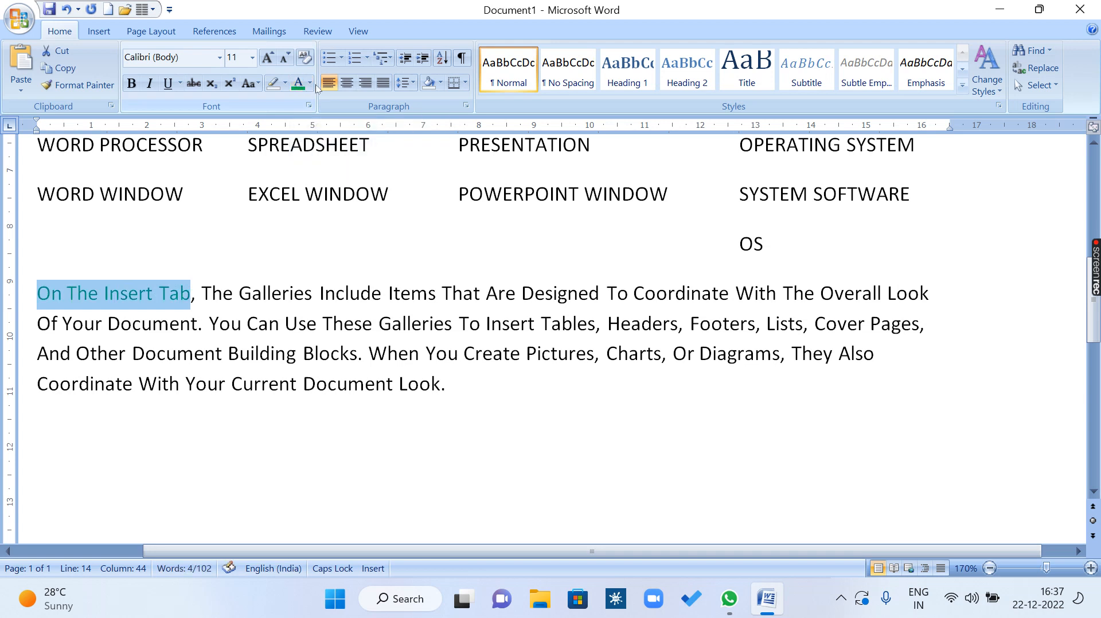
pyautogui.click(309, 84)
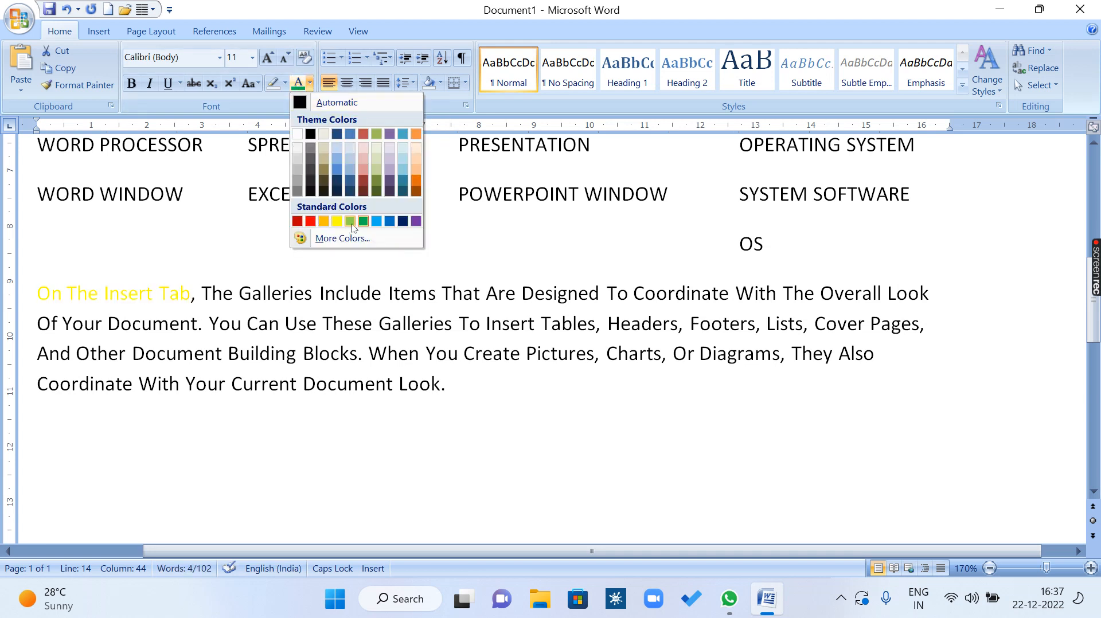
pyautogui.click(376, 222)
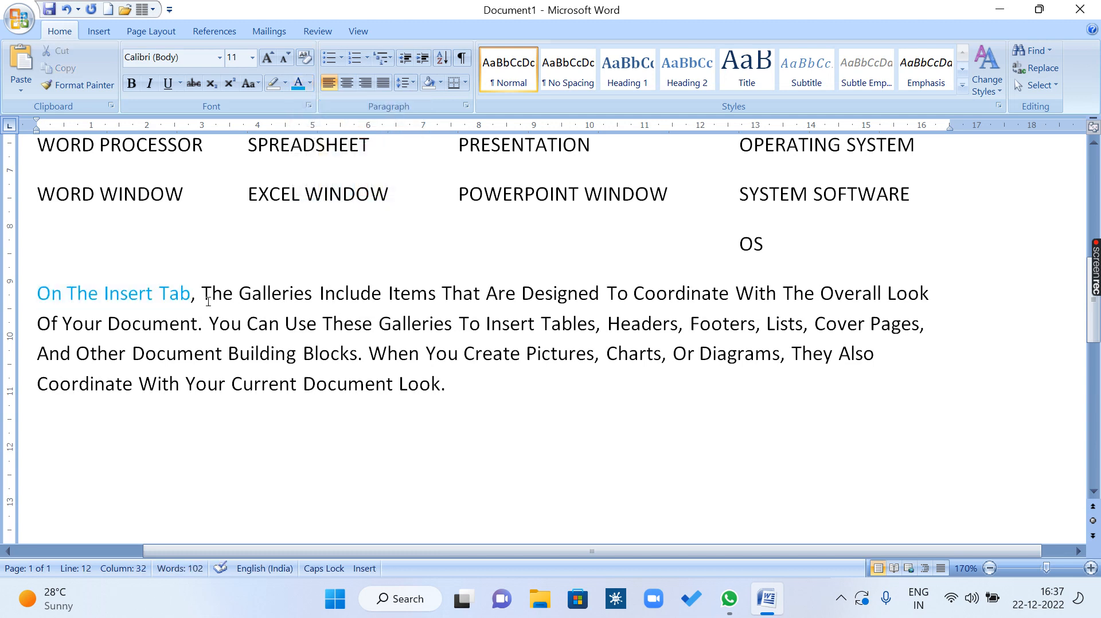
# Change the font color of "The Galleries Include" in the paragraph's first line to green.
pyautogui.moveTo(202, 294); pyautogui.dragTo(369, 286)
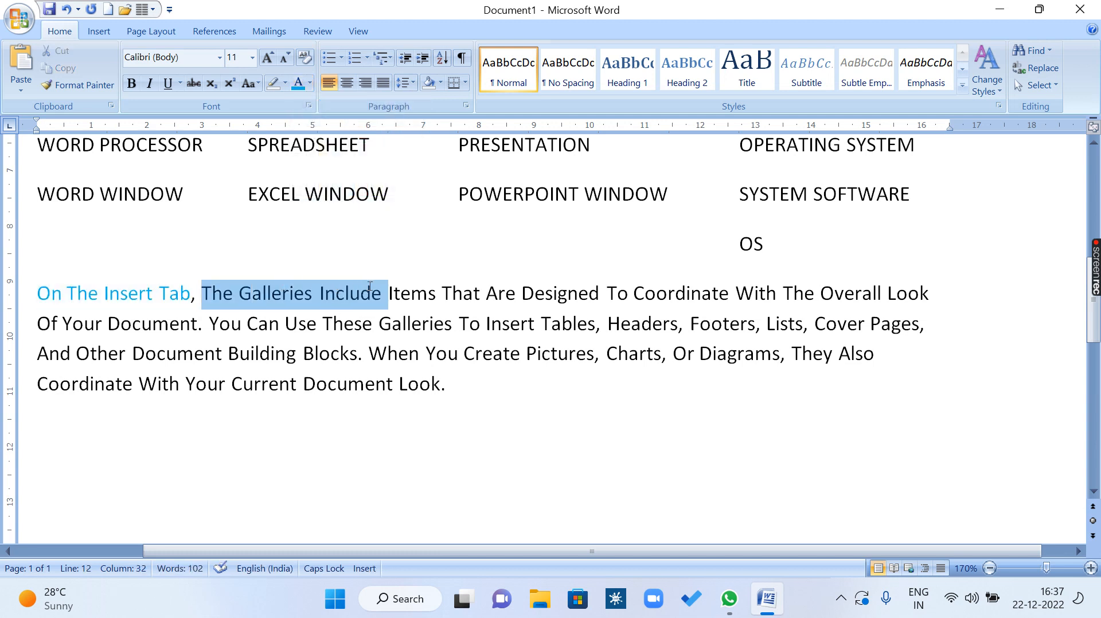
pyautogui.click(310, 84)
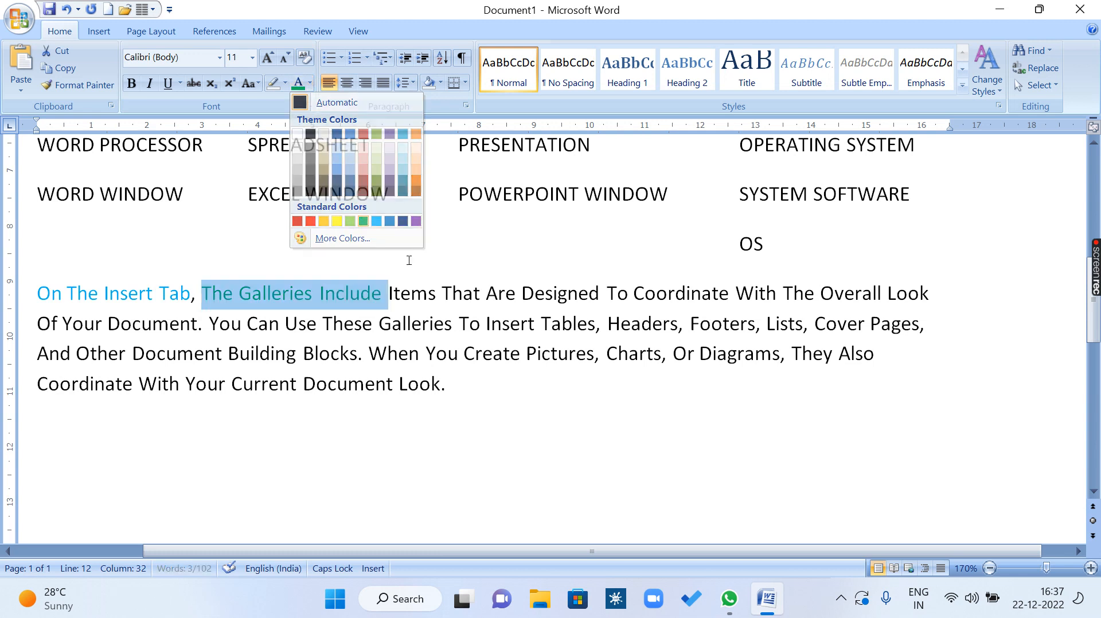
pyautogui.click(363, 221)
# Change the font color of "Items That Are Designed" in the paragraph's first line to dark orange.
pyautogui.moveTo(388, 294); pyautogui.dragTo(592, 291)
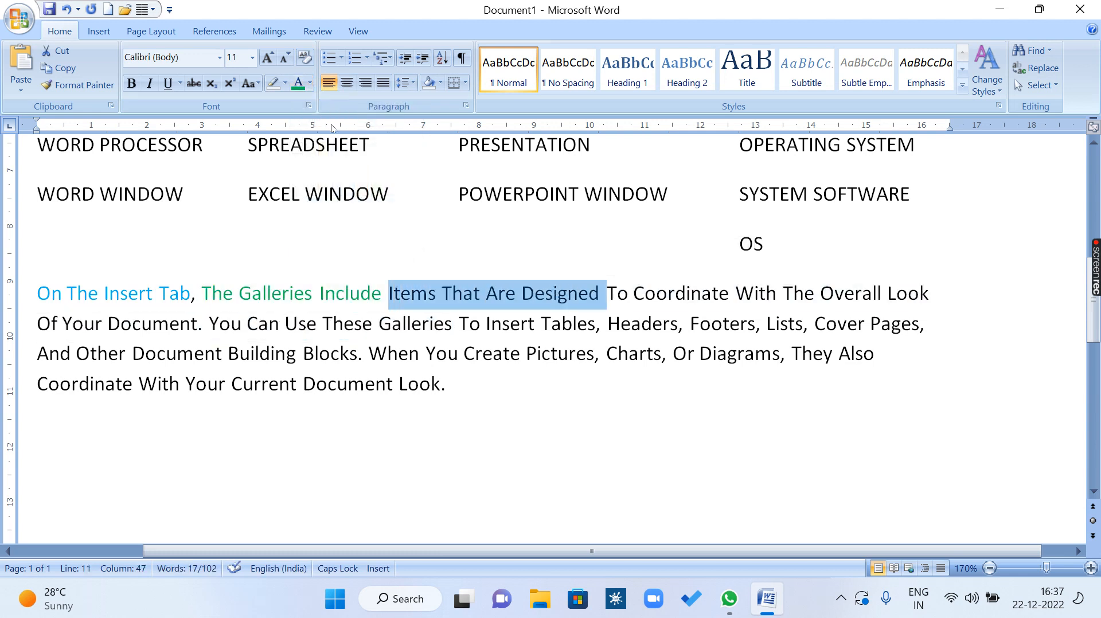
pyautogui.click(310, 84)
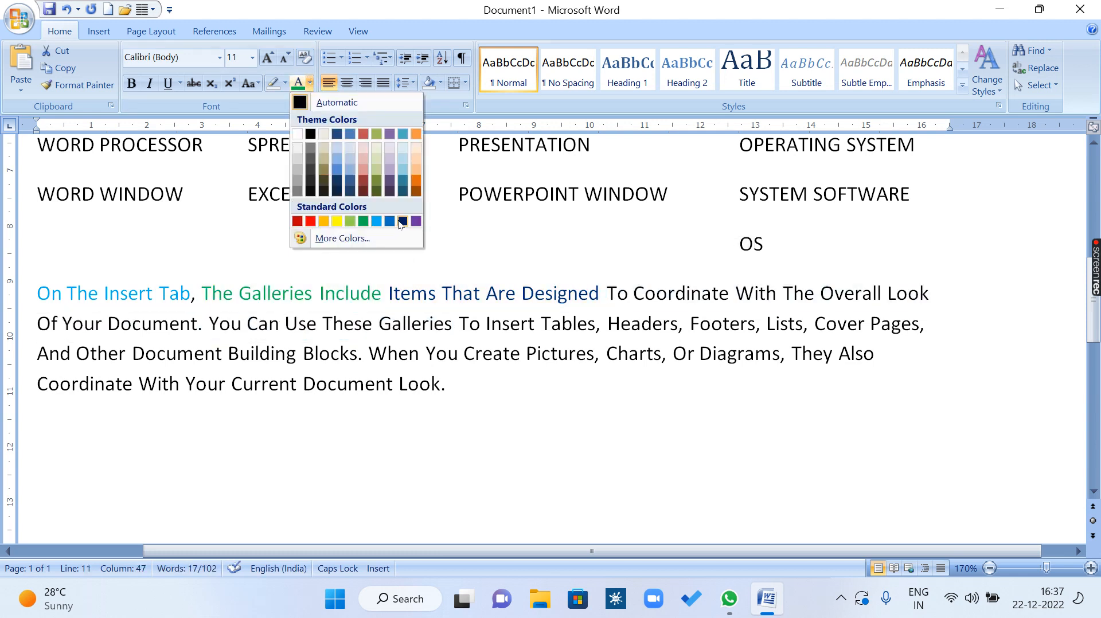
pyautogui.click(416, 181)
pyautogui.click(402, 324)
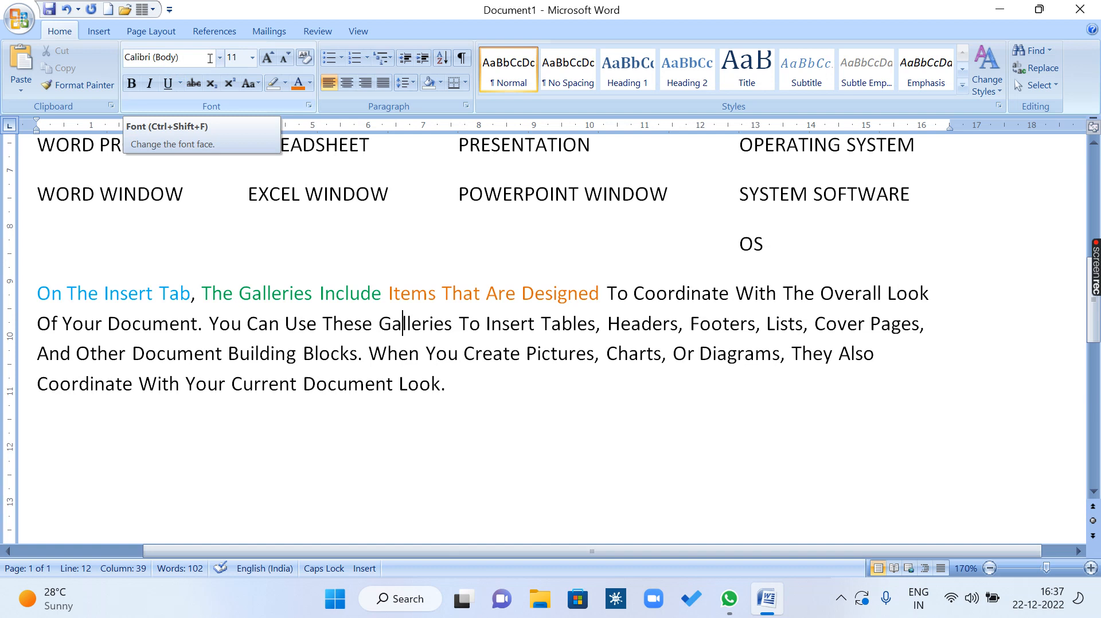
# Set the font of "On The Insert Tab, The Galleries Include" to Harlow Solid Italic.
pyautogui.click(203, 324)
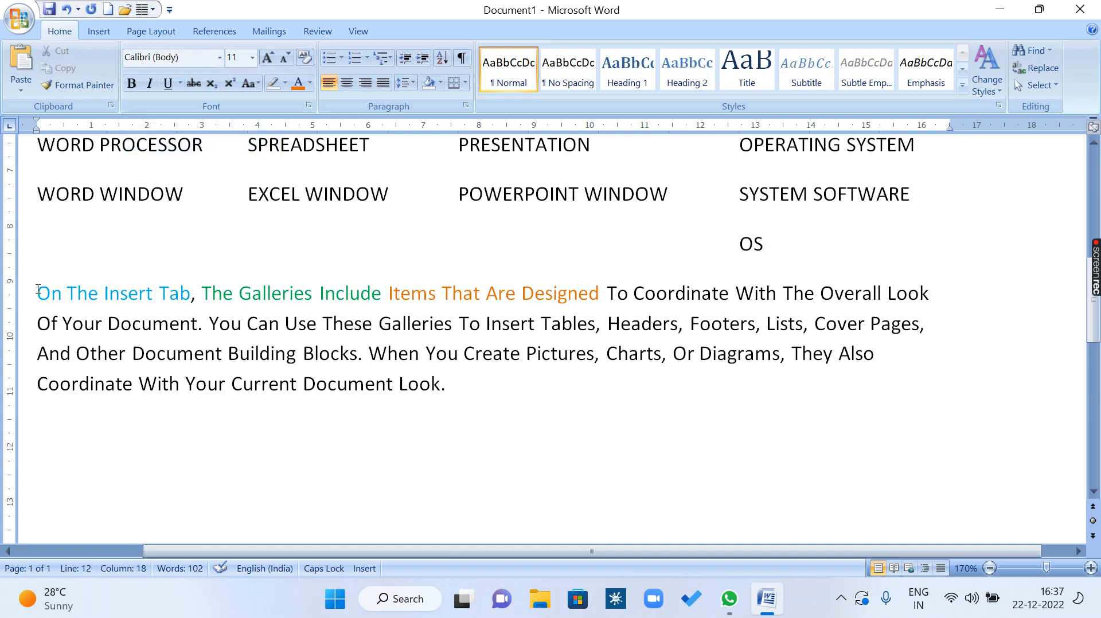
pyautogui.moveTo(37, 290); pyautogui.dragTo(359, 287)
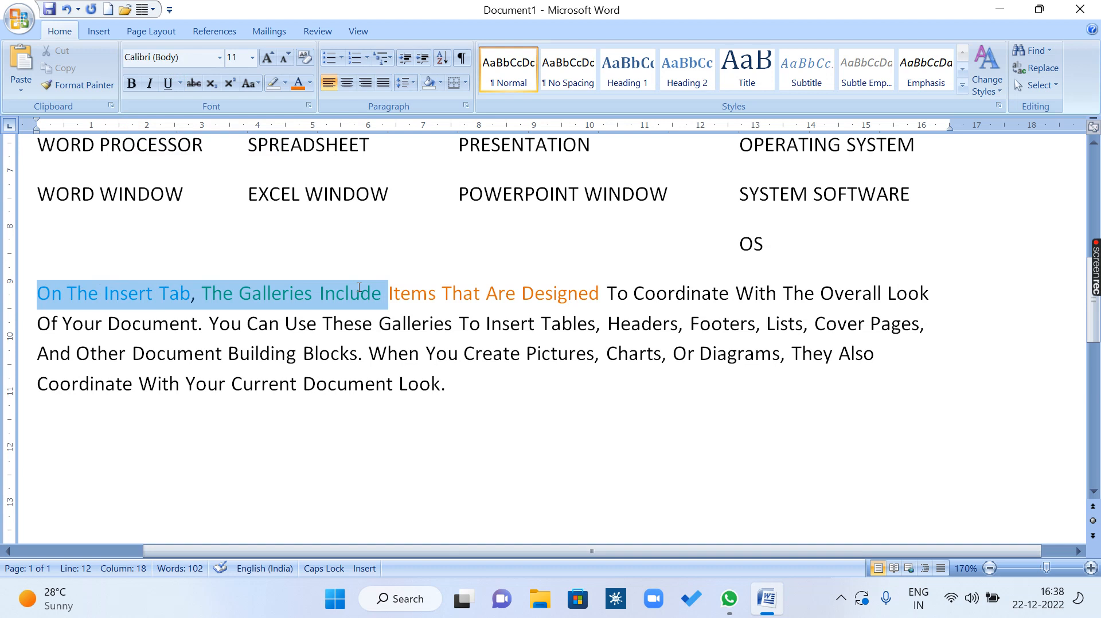
pyautogui.click(219, 58)
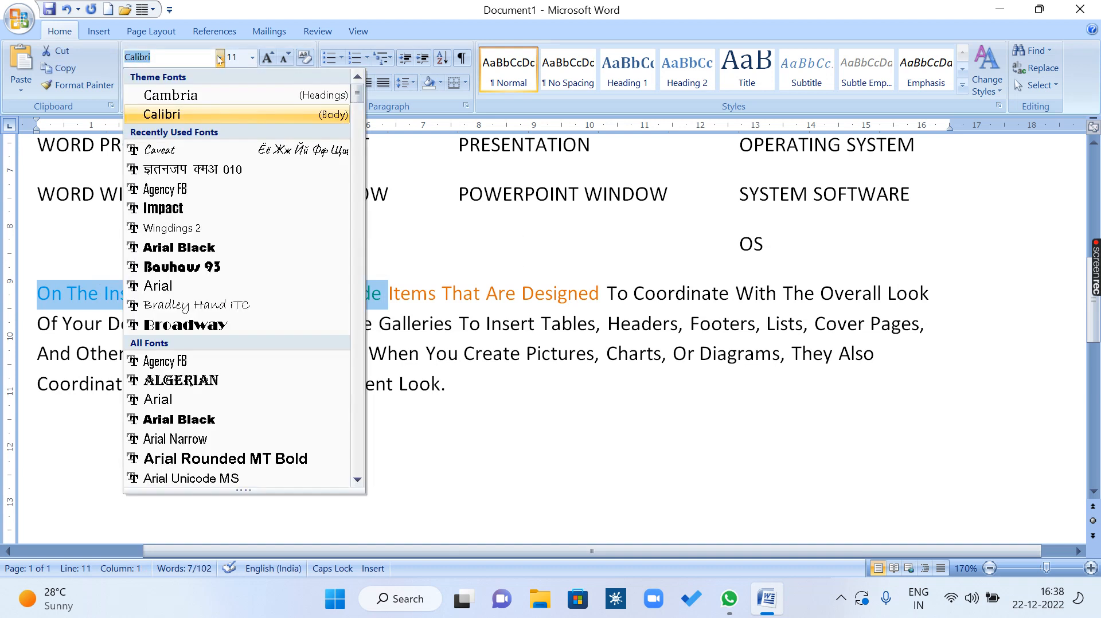
pyautogui.moveTo(358, 98); pyautogui.dragTo(360, 255)
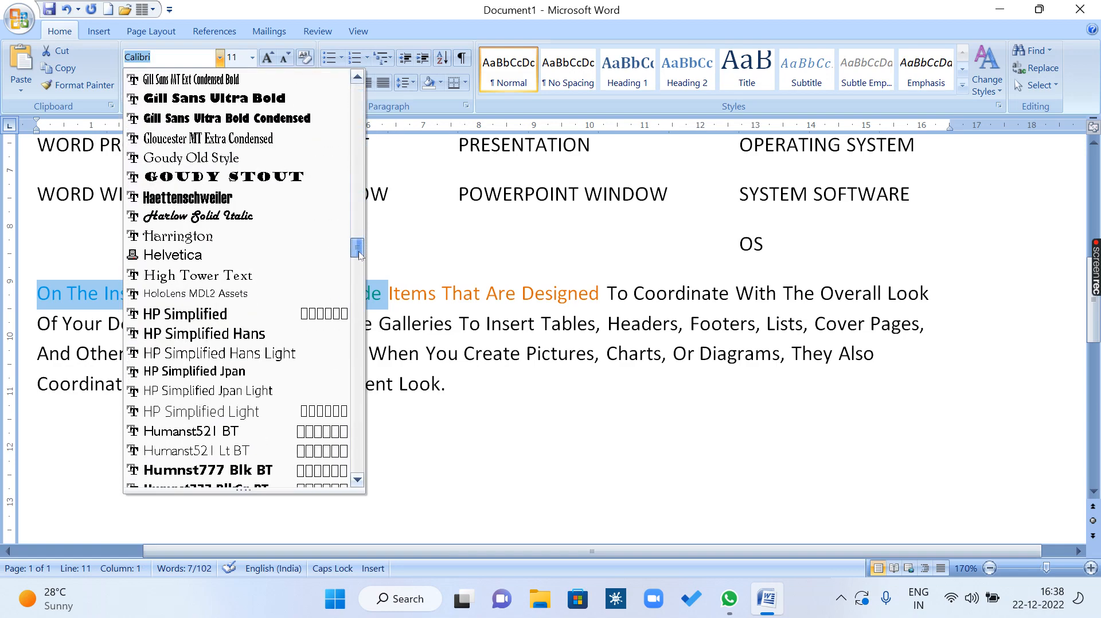
pyautogui.click(247, 217)
pyautogui.click(152, 327)
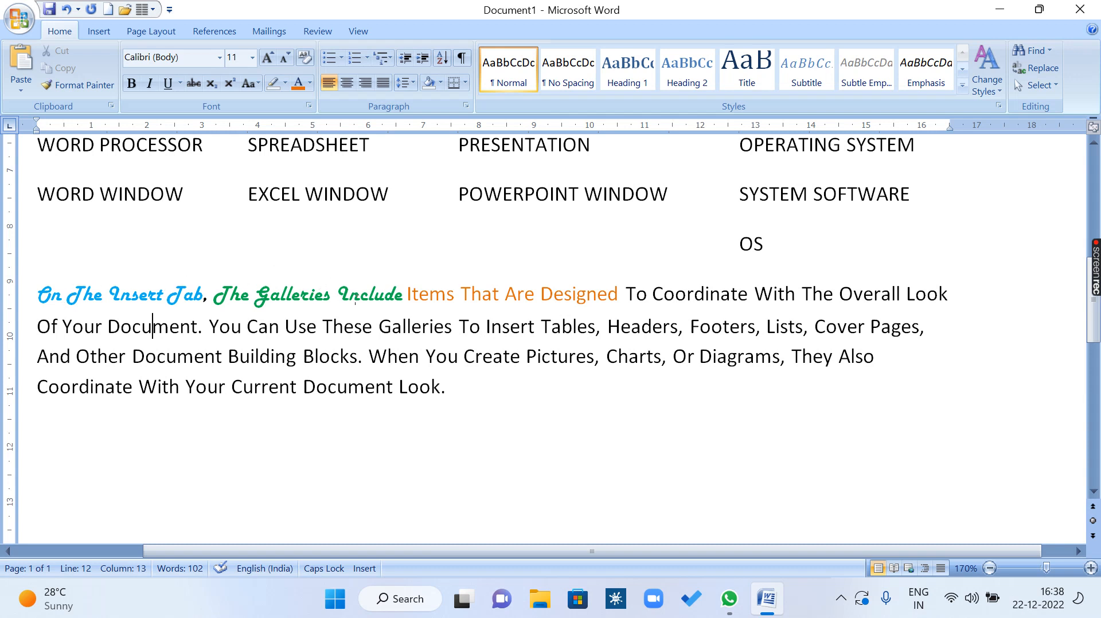
# Set the font of "Items That Are Designed" to Freestyle Script.
pyautogui.moveTo(408, 291); pyautogui.dragTo(625, 294)
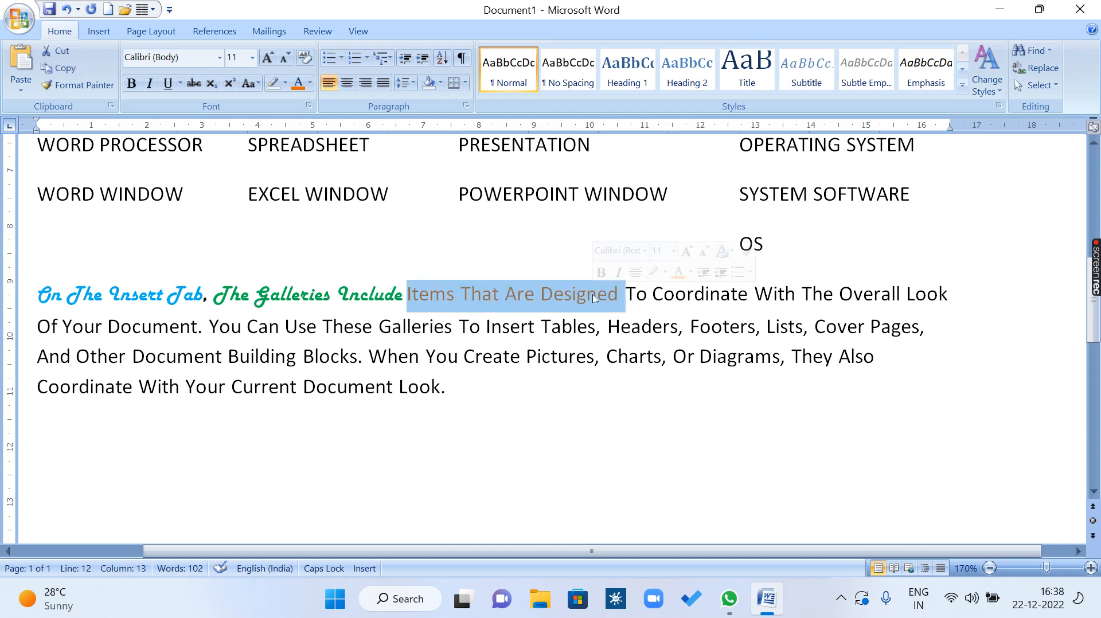
pyautogui.click(219, 57)
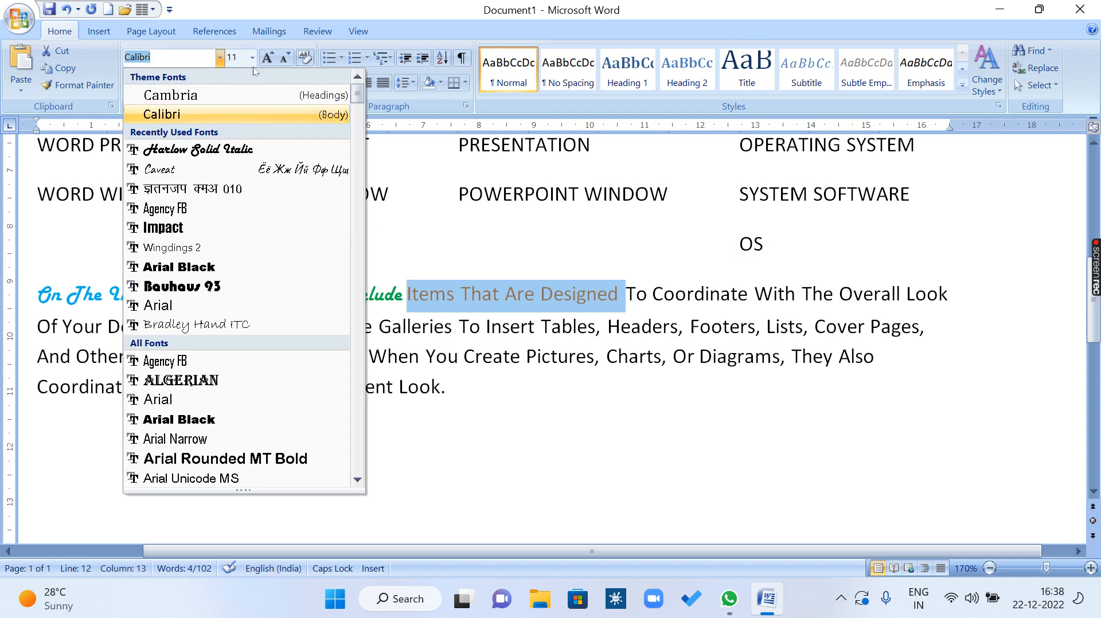
pyautogui.moveTo(357, 92); pyautogui.dragTo(365, 231)
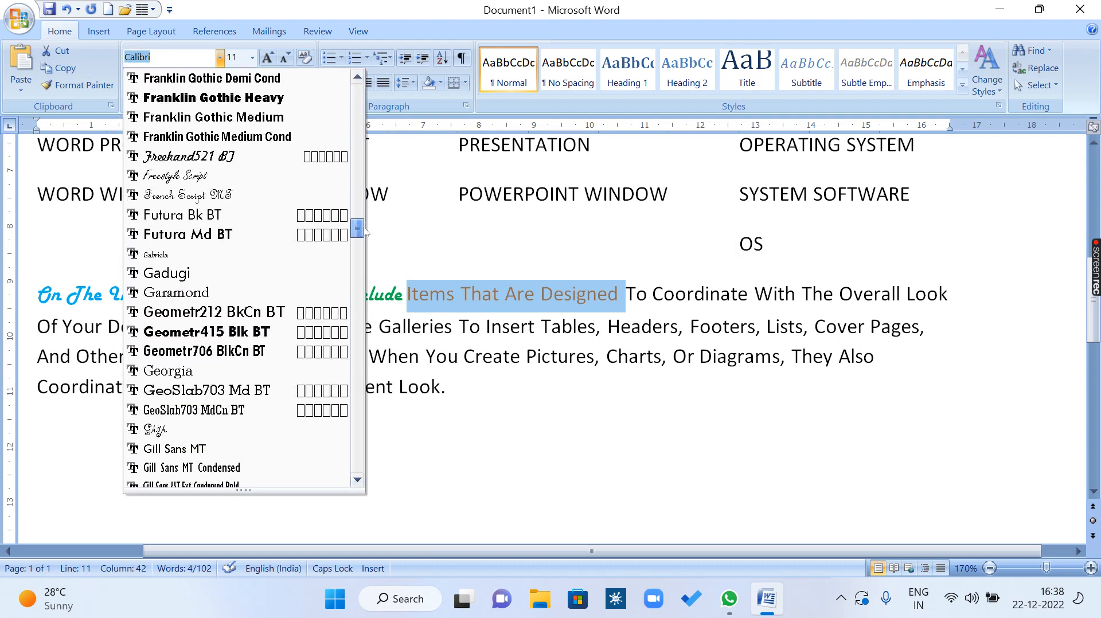
pyautogui.click(250, 179)
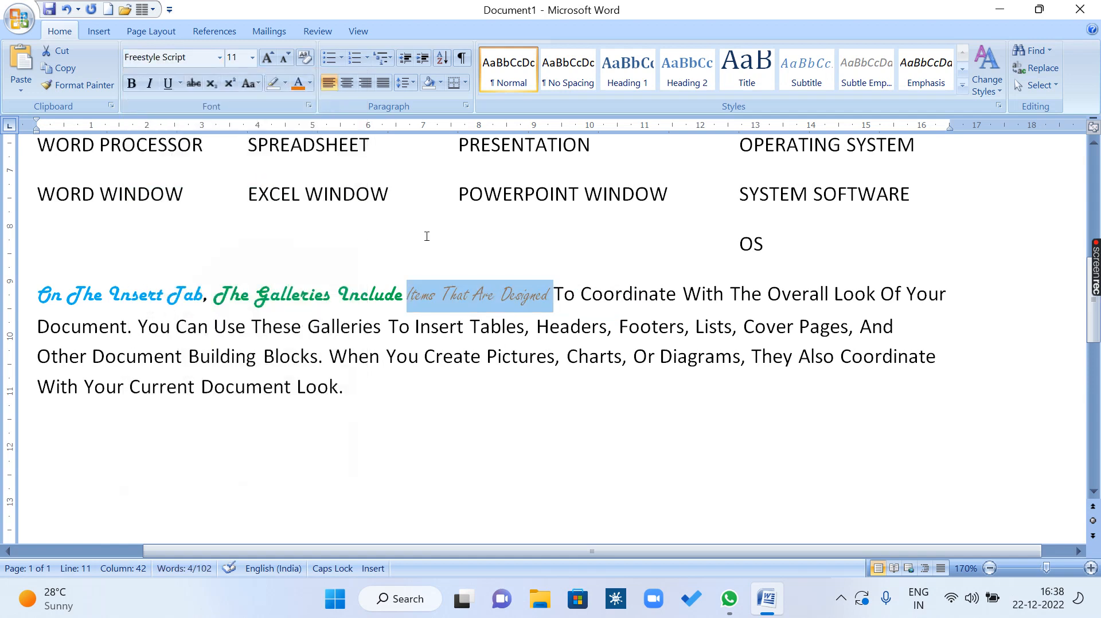
pyautogui.click(597, 324)
# Set the font of "To Coordinate With" in the paragraph's first line to Bauhaus 93.
pyautogui.moveTo(554, 295); pyautogui.dragTo(726, 295)
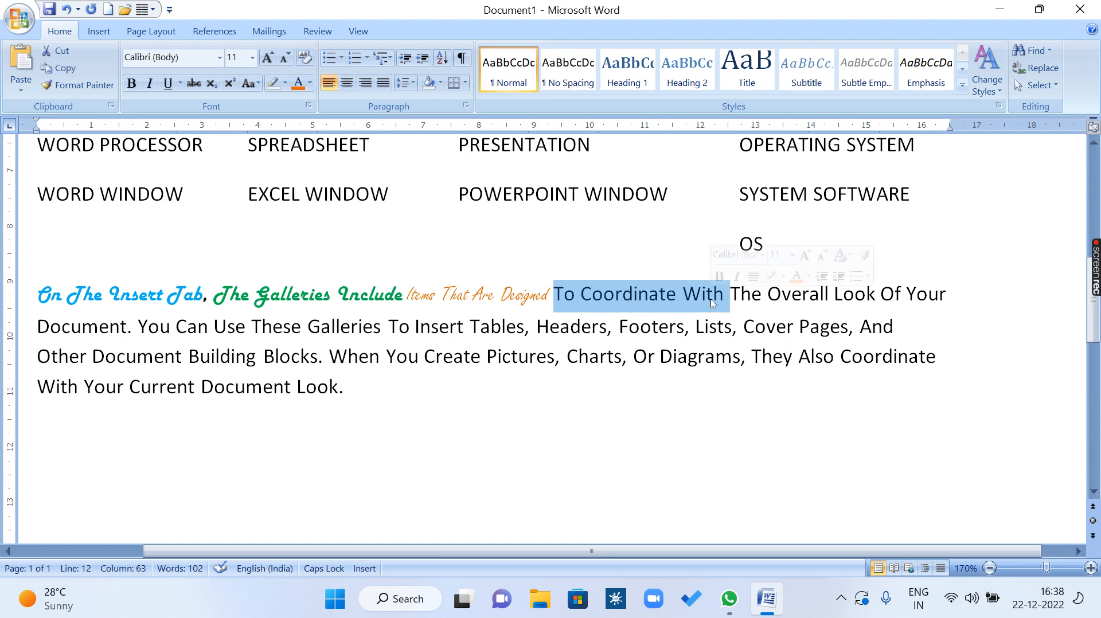
pyautogui.click(219, 58)
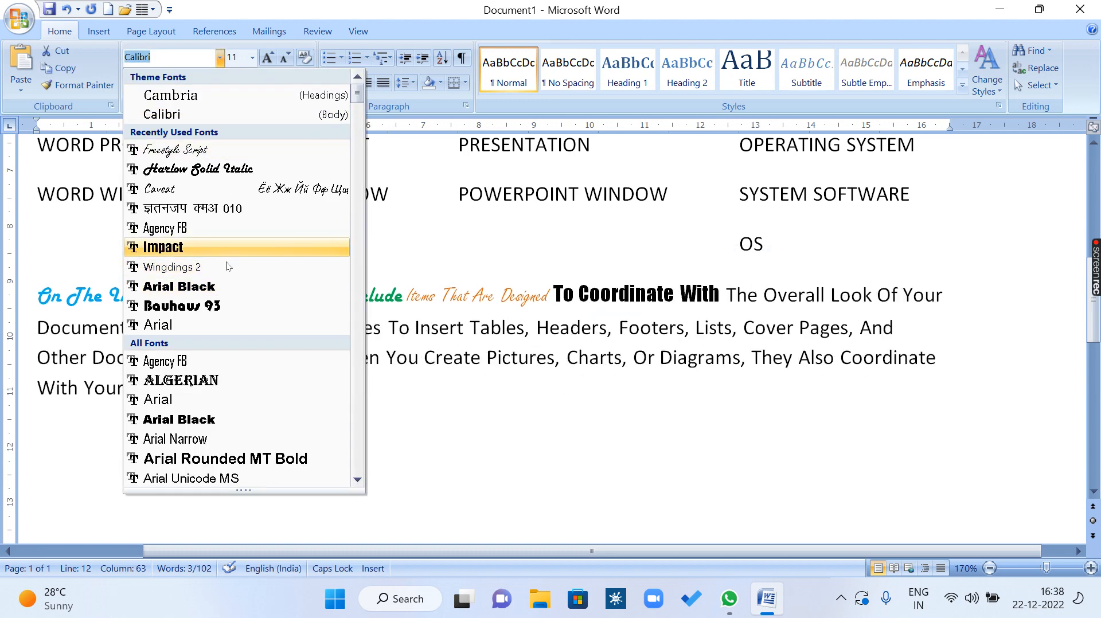
pyautogui.click(227, 305)
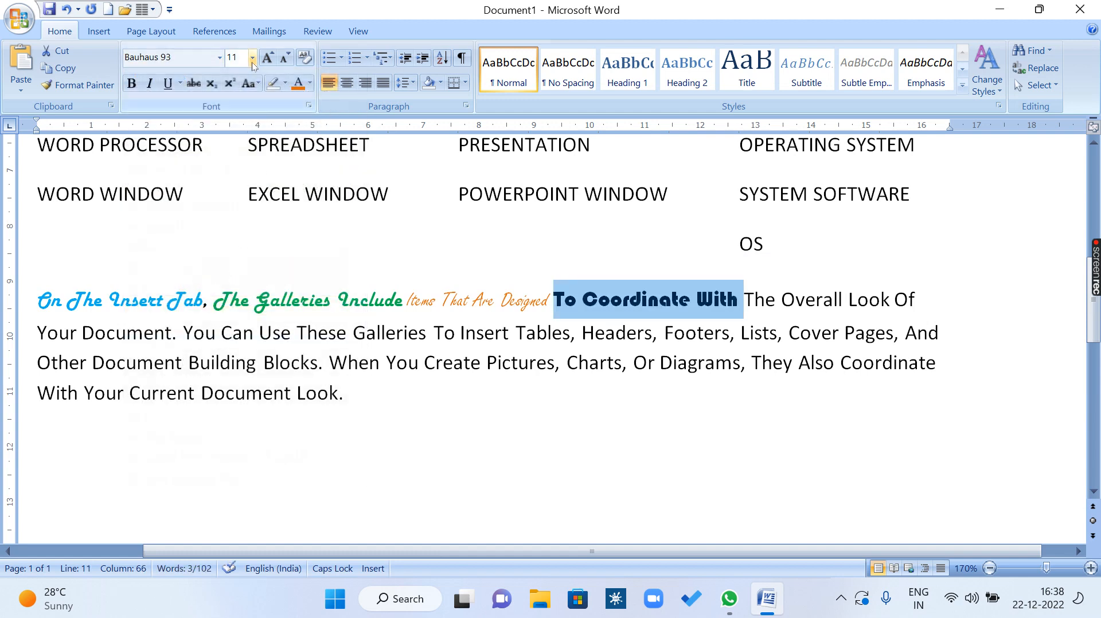
# Set the font size of the whole "On The Insert Tab" paragraph to 8.
pyautogui.moveTo(364, 418); pyautogui.dragTo(37, 281)
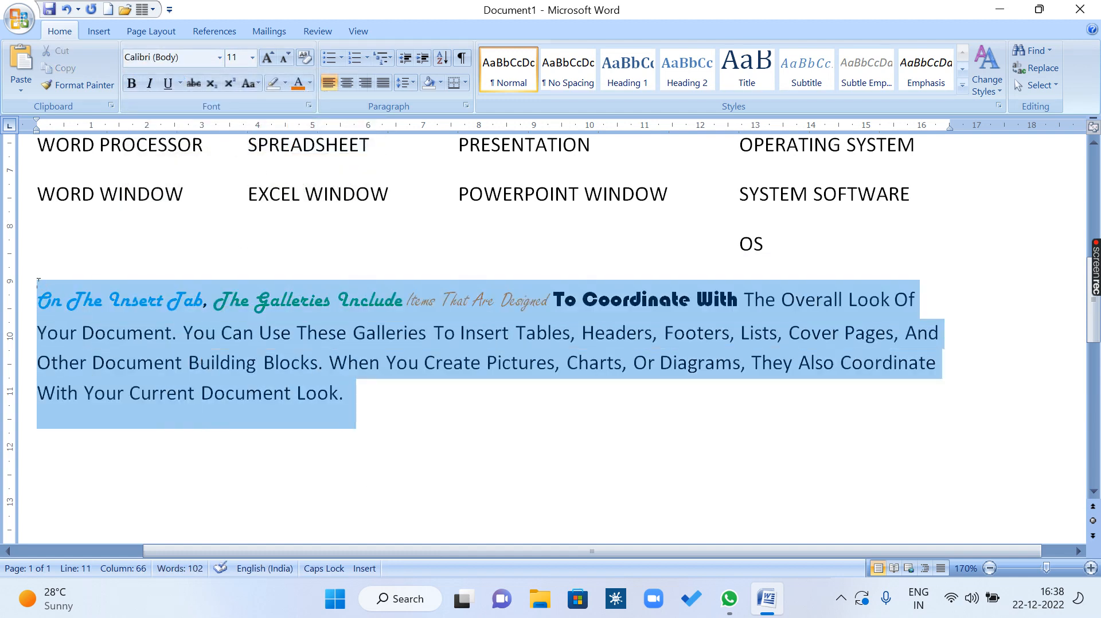
pyautogui.click(252, 58)
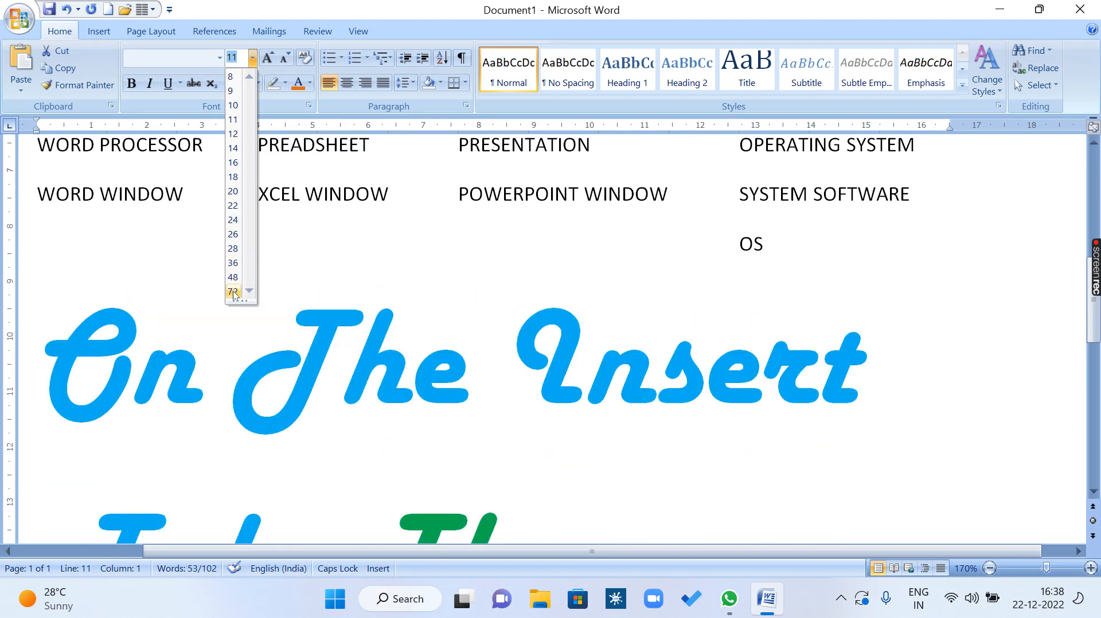
pyautogui.click(233, 77)
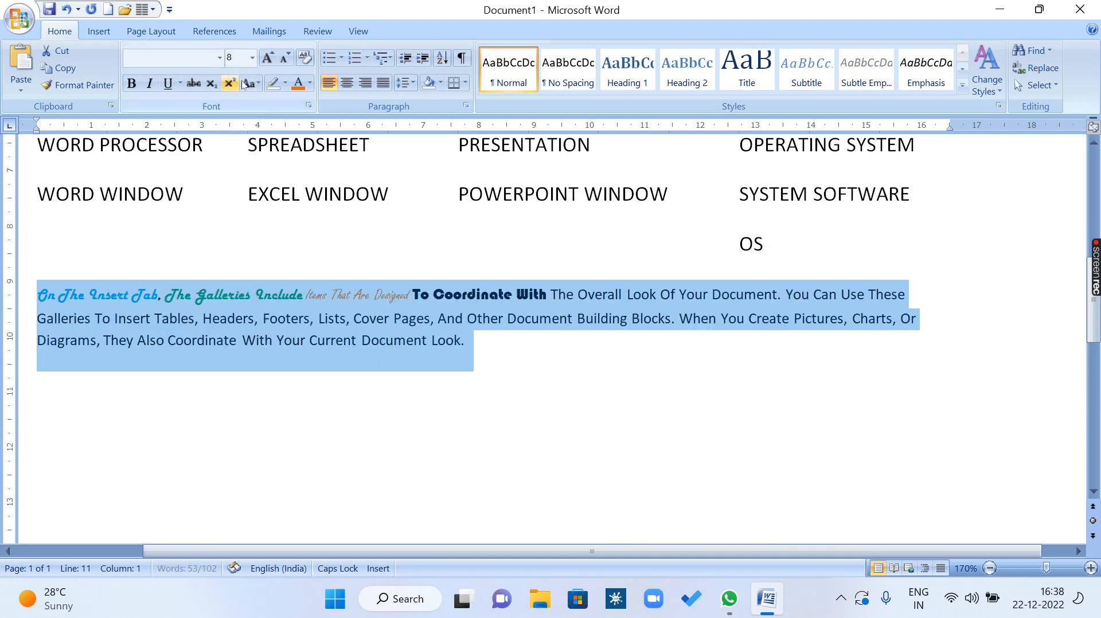
# Grow the paragraph's font stepwise to 12 and shrink it to 7, repeating Grow Font and Shrink Font and ending at 7.
pyautogui.click(268, 58)
pyautogui.click(269, 58)
pyautogui.click(268, 58)
pyautogui.click(269, 58)
pyautogui.click(268, 58)
pyautogui.click(284, 58)
pyautogui.click(285, 58)
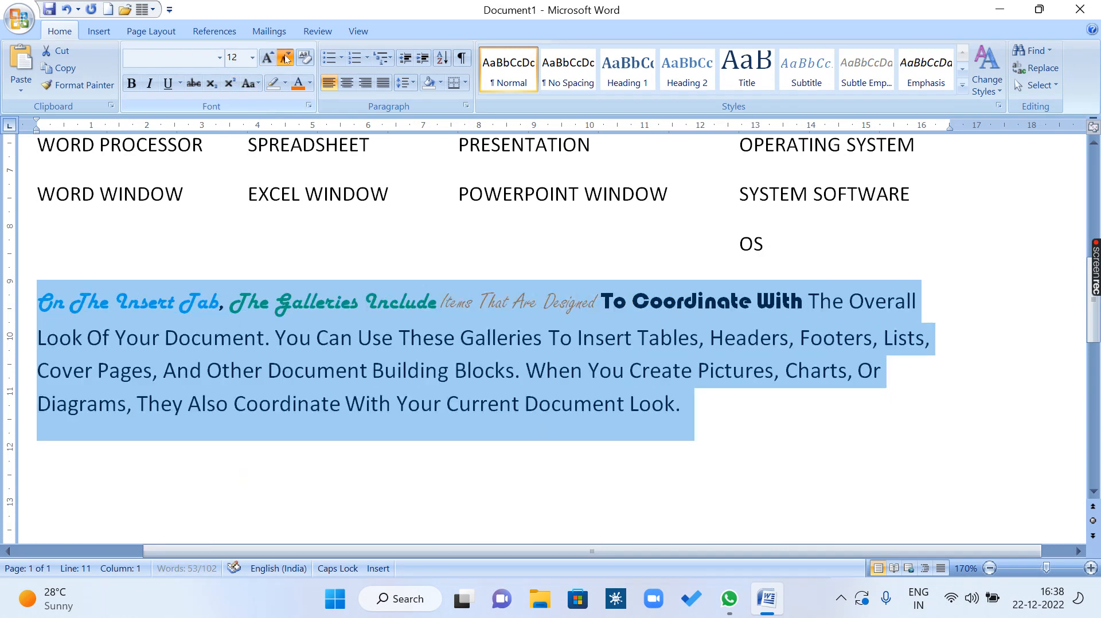
pyautogui.click(285, 58)
pyautogui.click(285, 58)
pyautogui.click(285, 58)
pyautogui.click(285, 58)
pyautogui.click(268, 57)
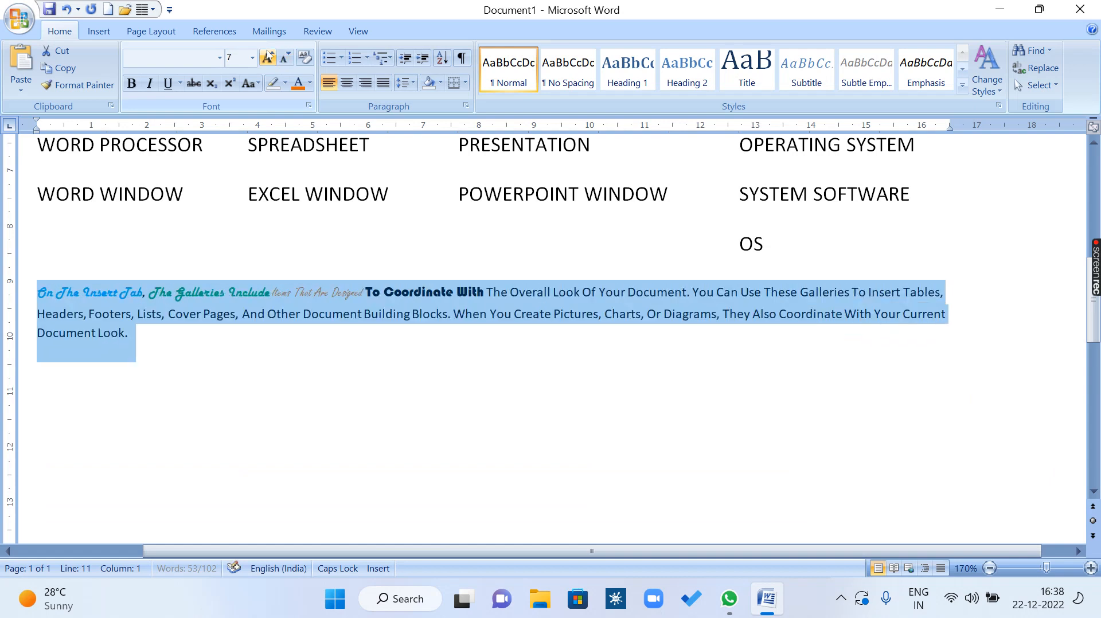
pyautogui.click(268, 58)
pyautogui.click(267, 57)
pyautogui.click(268, 58)
pyautogui.click(284, 57)
pyautogui.click(285, 58)
pyautogui.click(285, 58)
pyautogui.click(284, 57)
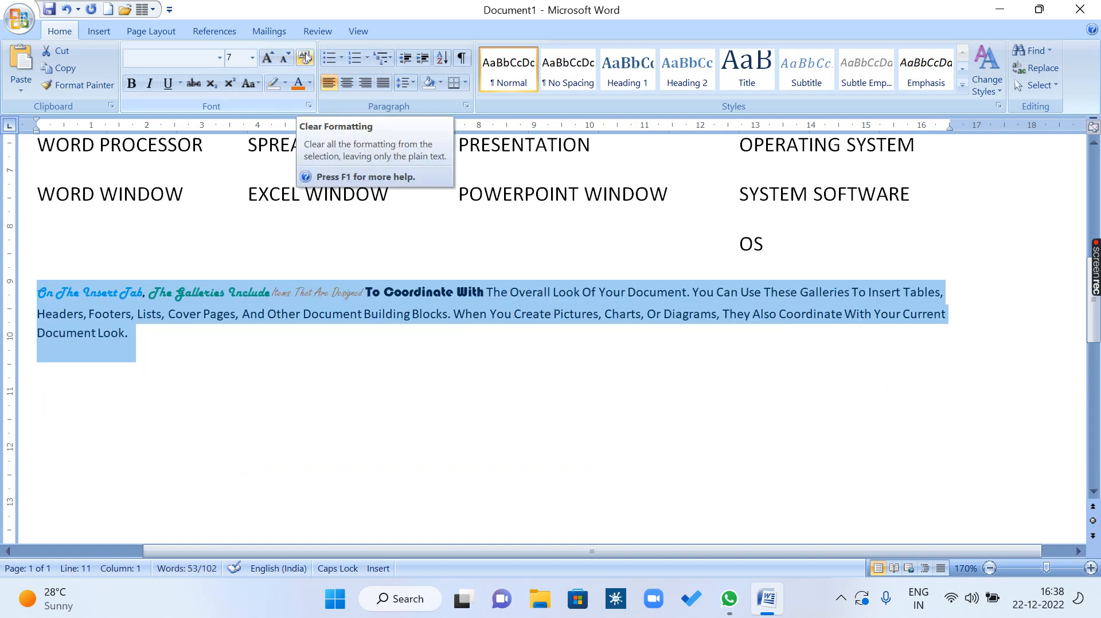
# Make the whole paragraph bold, italic and underlined, and apply the orange font color to it.
pyautogui.click(288, 339)
pyautogui.moveTo(168, 364); pyautogui.dragTo(12, 293)
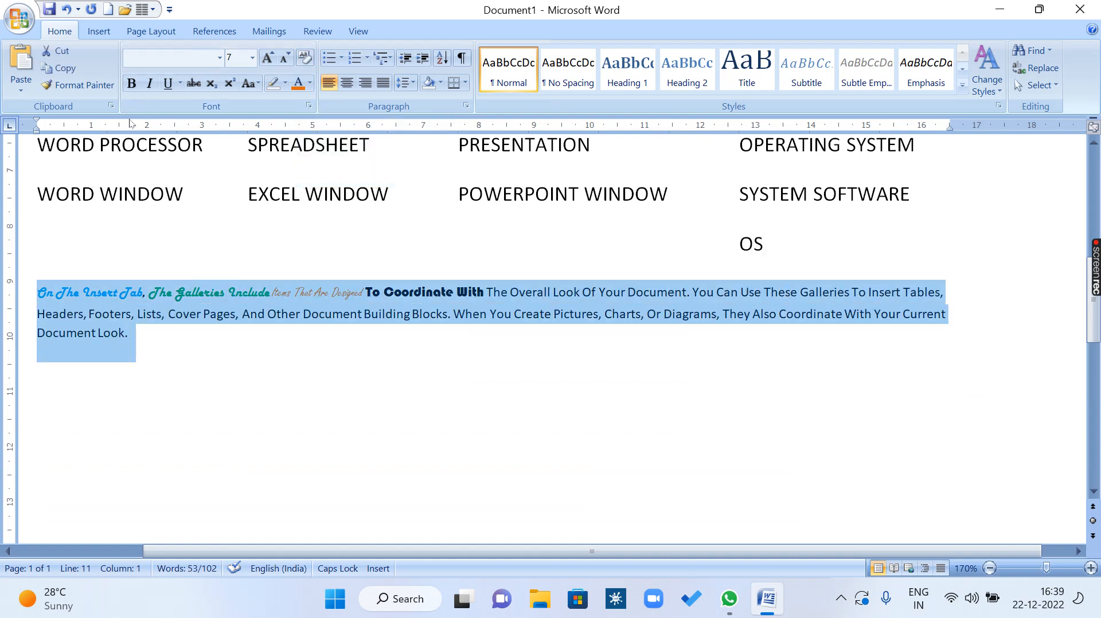
pyautogui.click(132, 84)
pyautogui.click(150, 84)
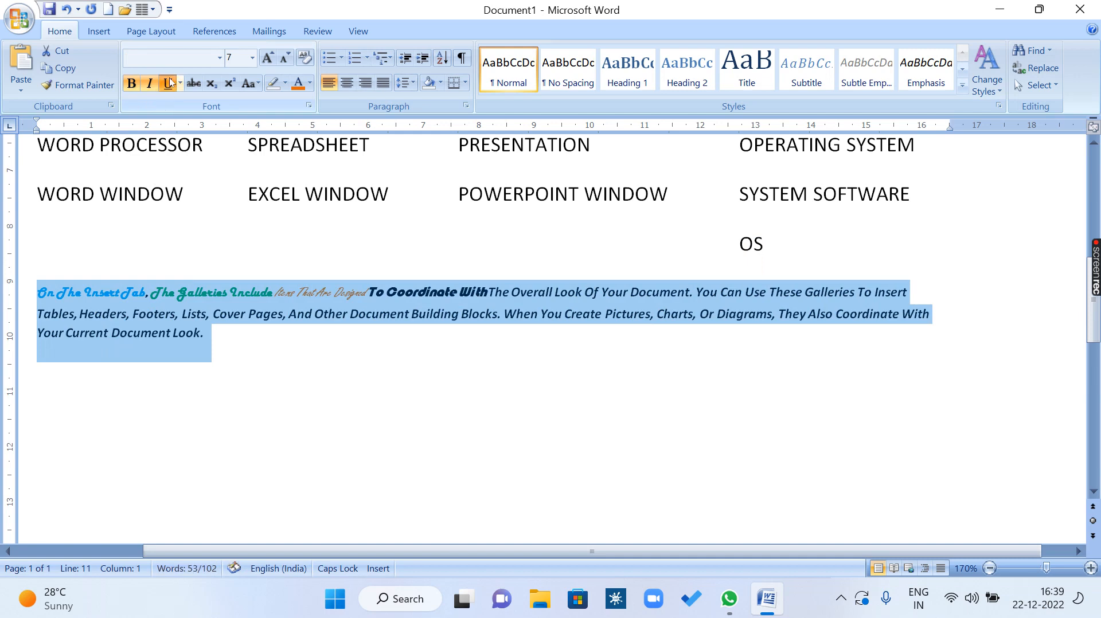
pyautogui.click(168, 83)
pyautogui.click(302, 89)
# Set the whole paragraph's font to Harlow Solid Italic and grow its size to 11.
pyautogui.click(220, 58)
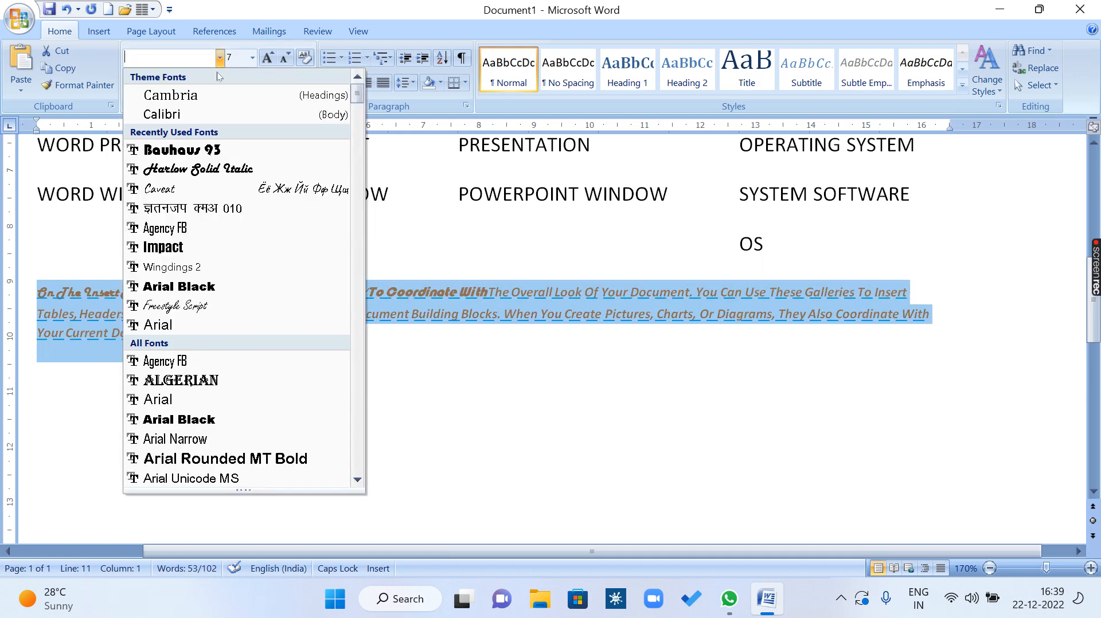
pyautogui.click(206, 168)
pyautogui.click(267, 58)
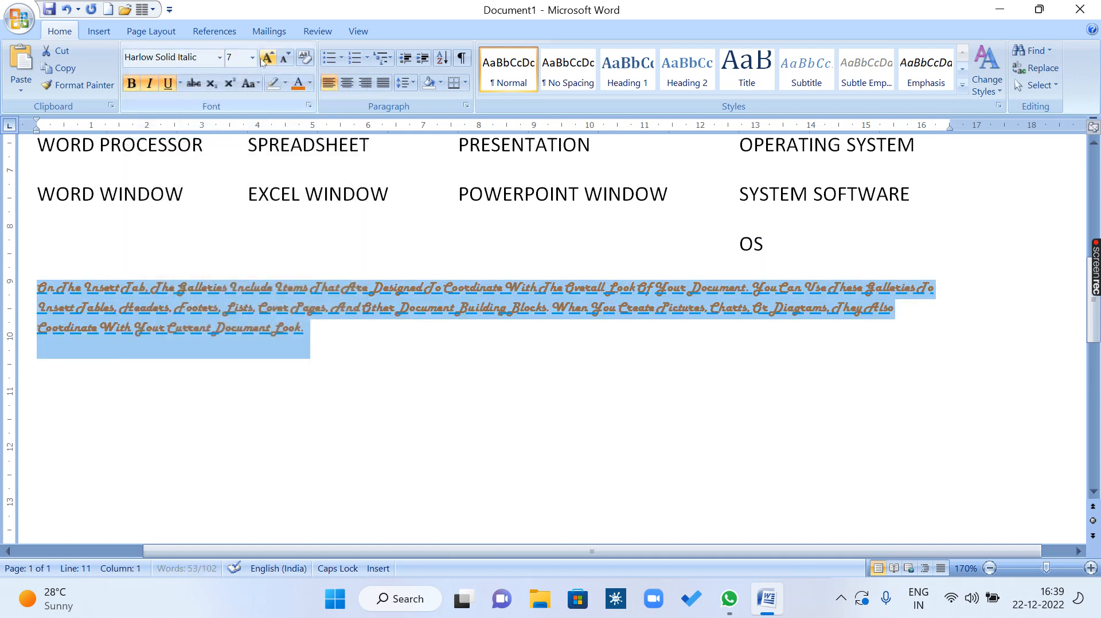
pyautogui.click(266, 58)
pyautogui.click(267, 58)
pyautogui.click(266, 58)
pyautogui.click(290, 451)
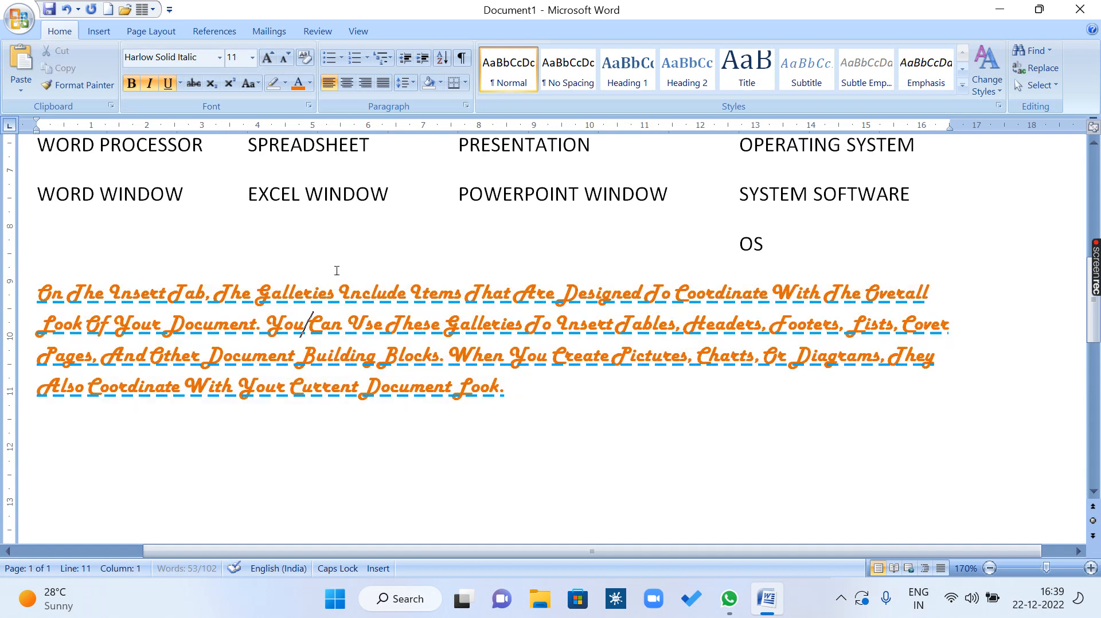
# Clear all formatting from the whole "On The Insert Tab" paragraph.
pyautogui.moveTo(543, 420); pyautogui.dragTo(37, 290)
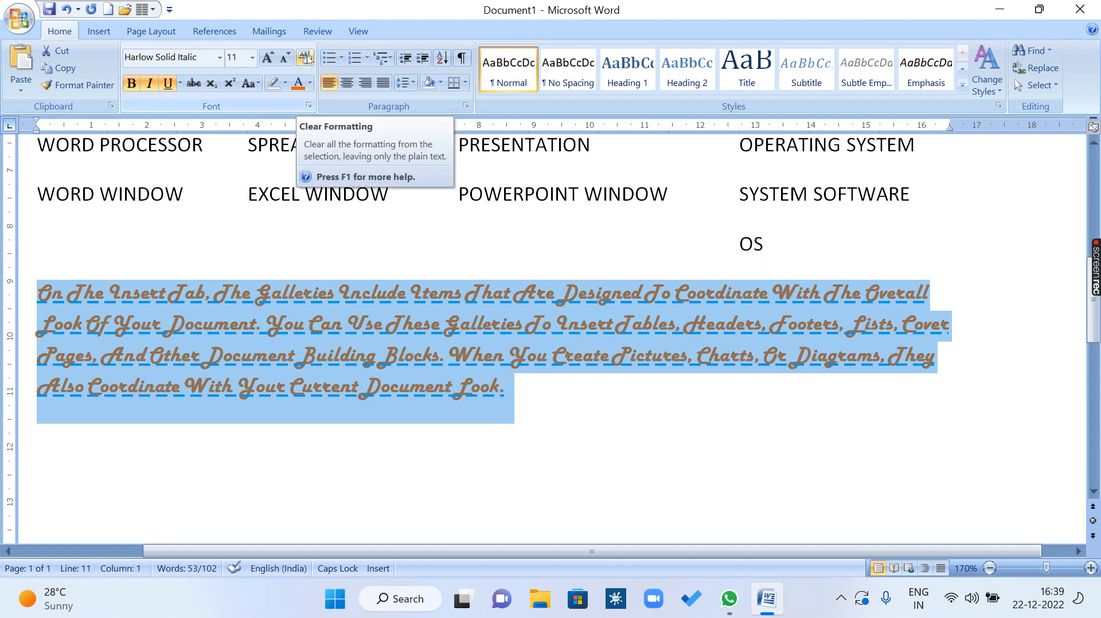
pyautogui.click(305, 58)
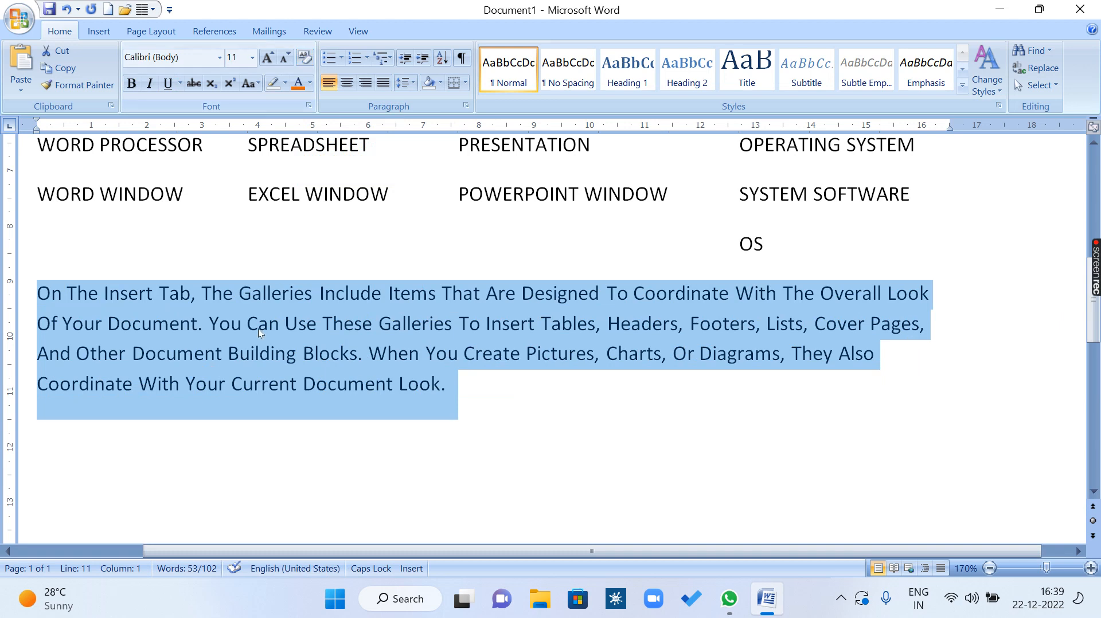
pyautogui.click(340, 325)
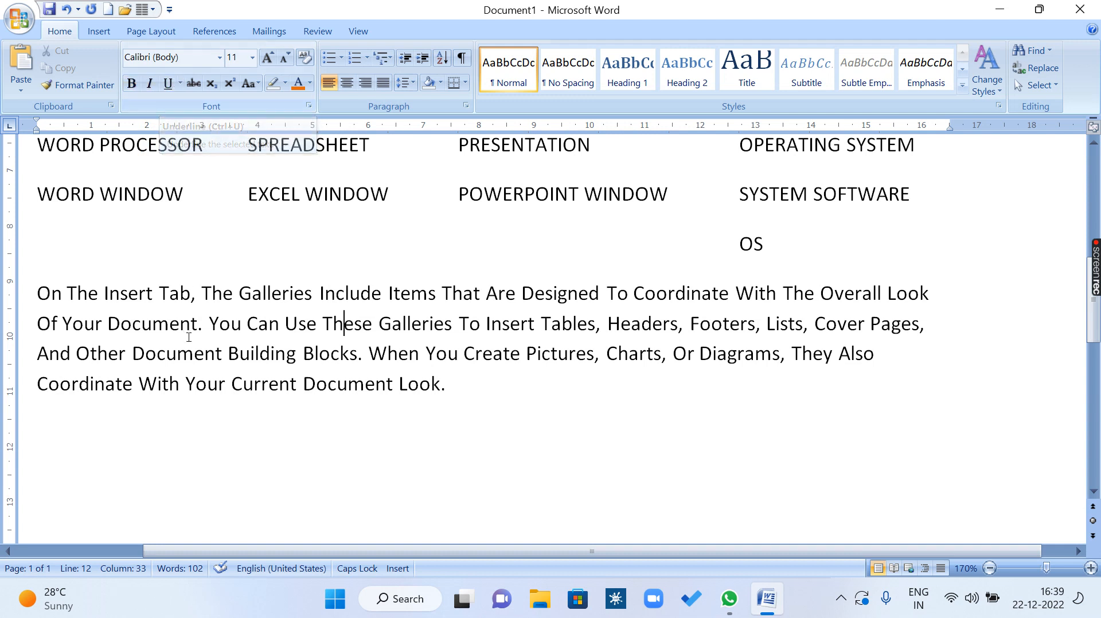
# Toggle bold, italic and underline on and back off for the words "On The Insert Tab".
pyautogui.moveTo(36, 286); pyautogui.dragTo(191, 294)
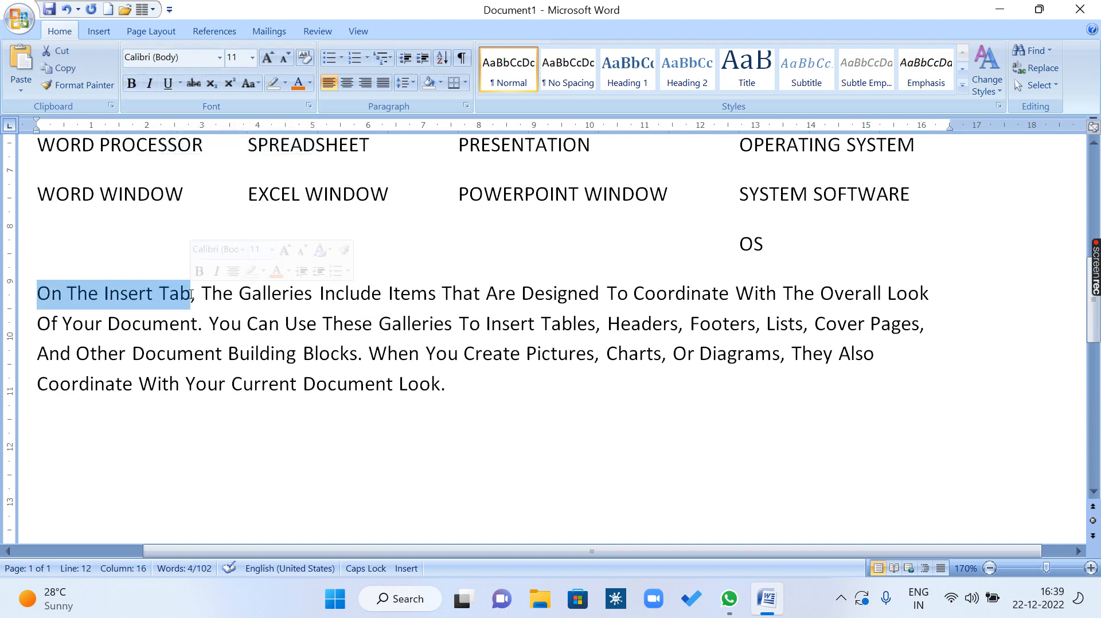
pyautogui.hotkey('ctrl', 'b')
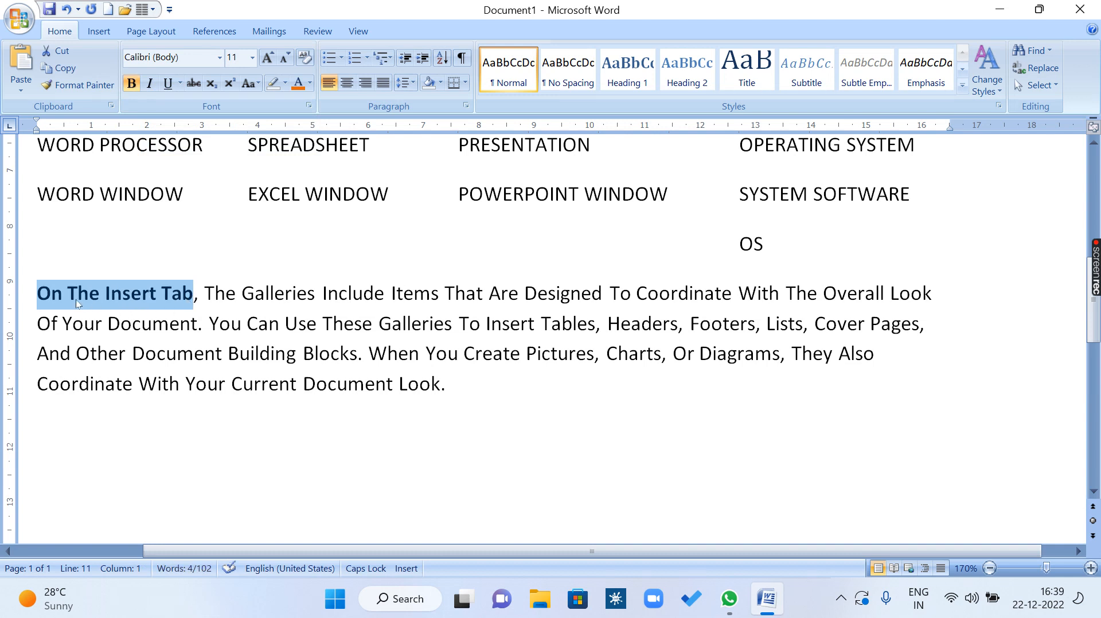
pyautogui.hotkey('ctrl', 'i')
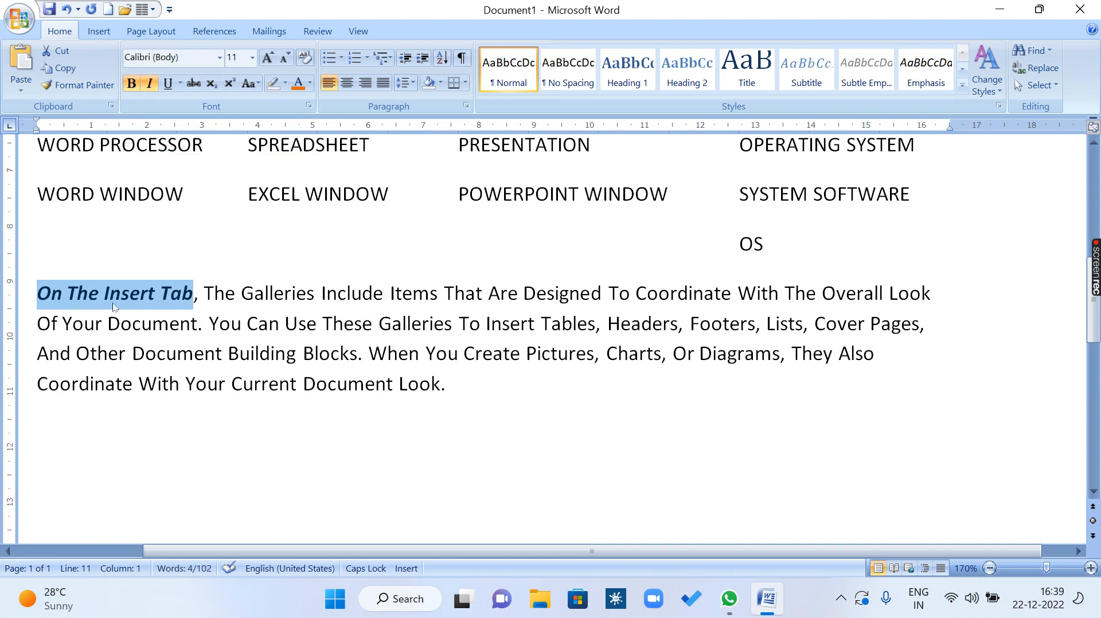
pyautogui.hotkey('ctrl', 'u')
pyautogui.hotkey('ctrl', 'u')
pyautogui.hotkey('ctrl', 'b')
pyautogui.hotkey('ctrl', 'u')
pyautogui.hotkey('ctrl', 'i')
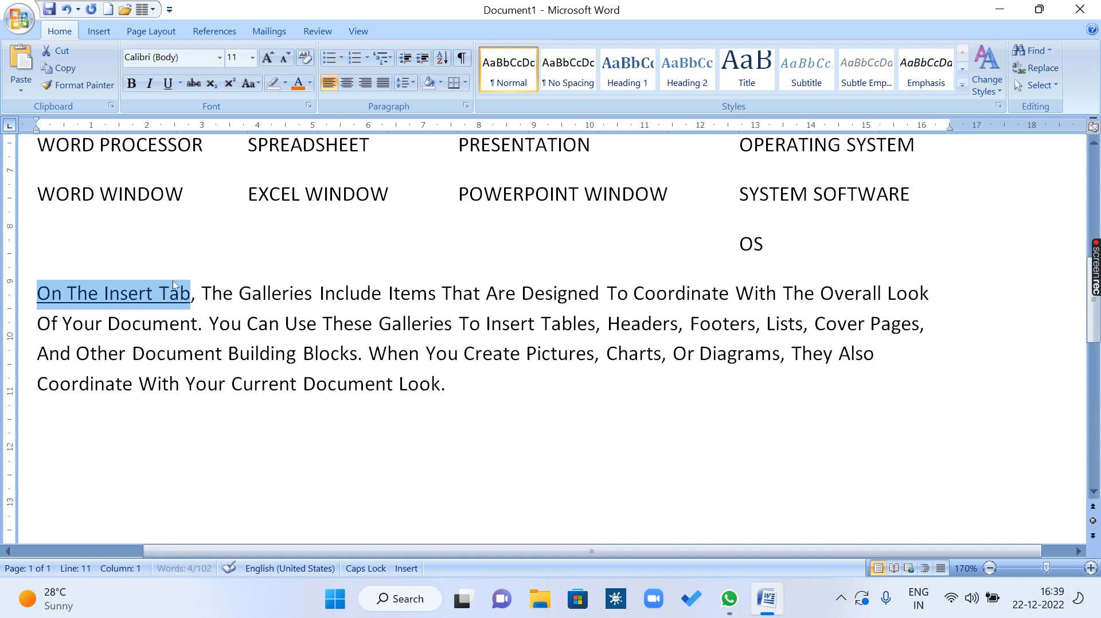
pyautogui.hotkey('ctrl', 'u')
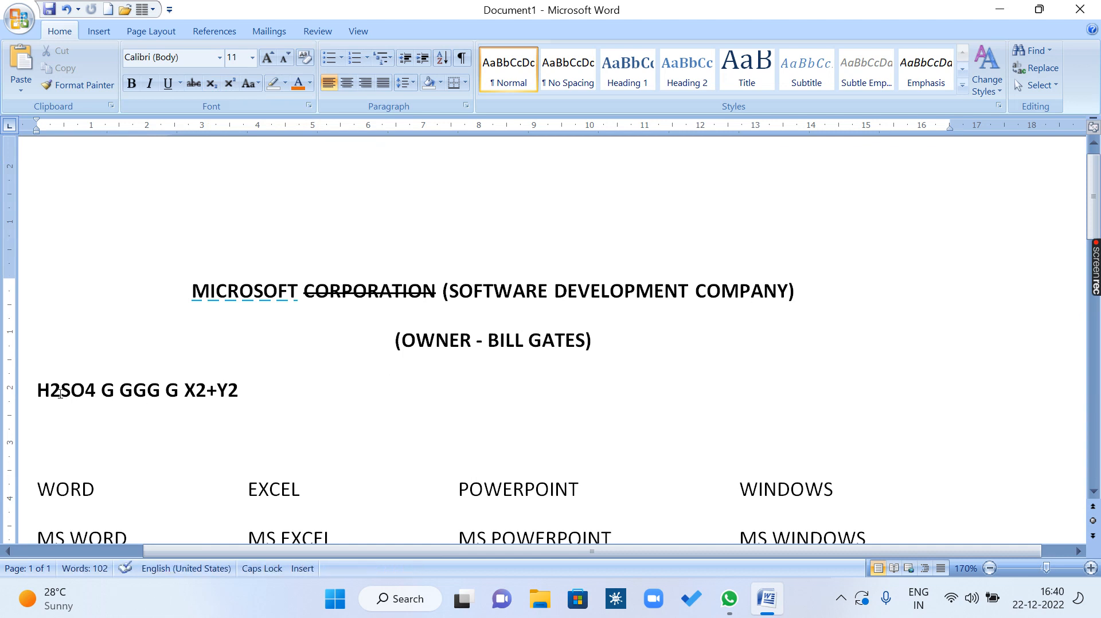
# Switch subscript and superscript on and back off for the 2 in H2SO4.
pyautogui.moveTo(60, 394); pyautogui.dragTo(50, 394)
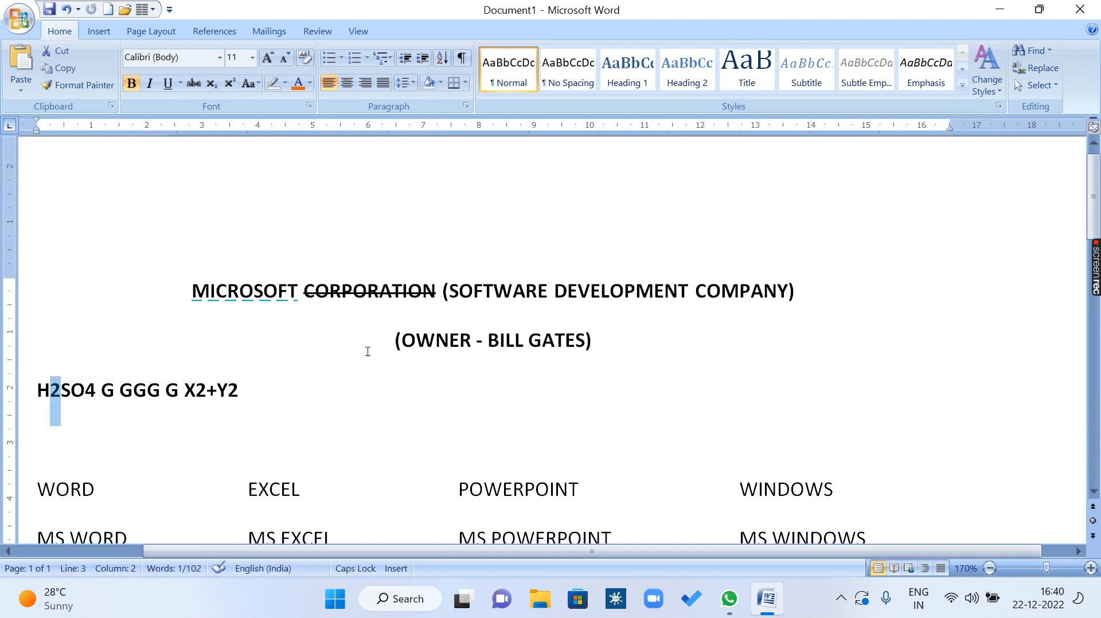
pyautogui.hotkey('ctrl', '=')
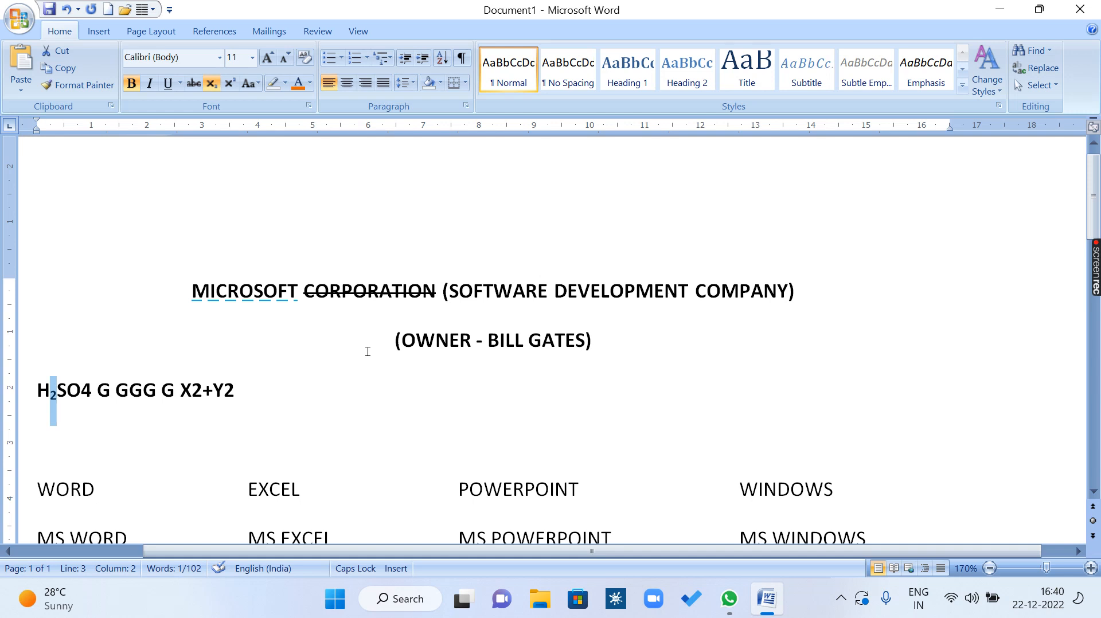
pyautogui.hotkey('ctrl', '=')
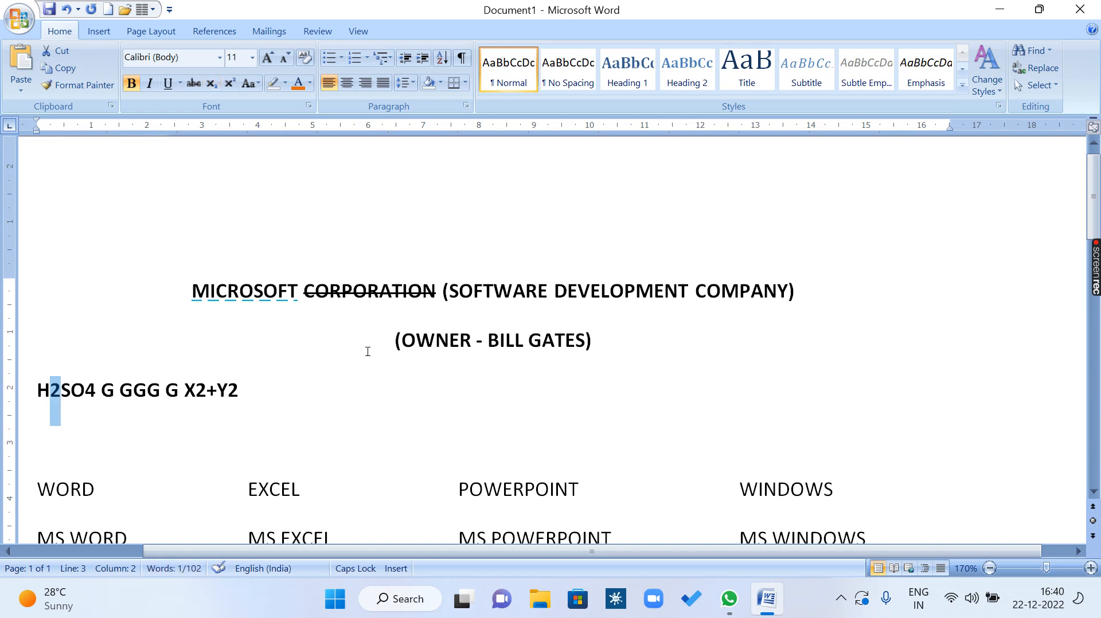
pyautogui.hotkey('ctrl', '=')
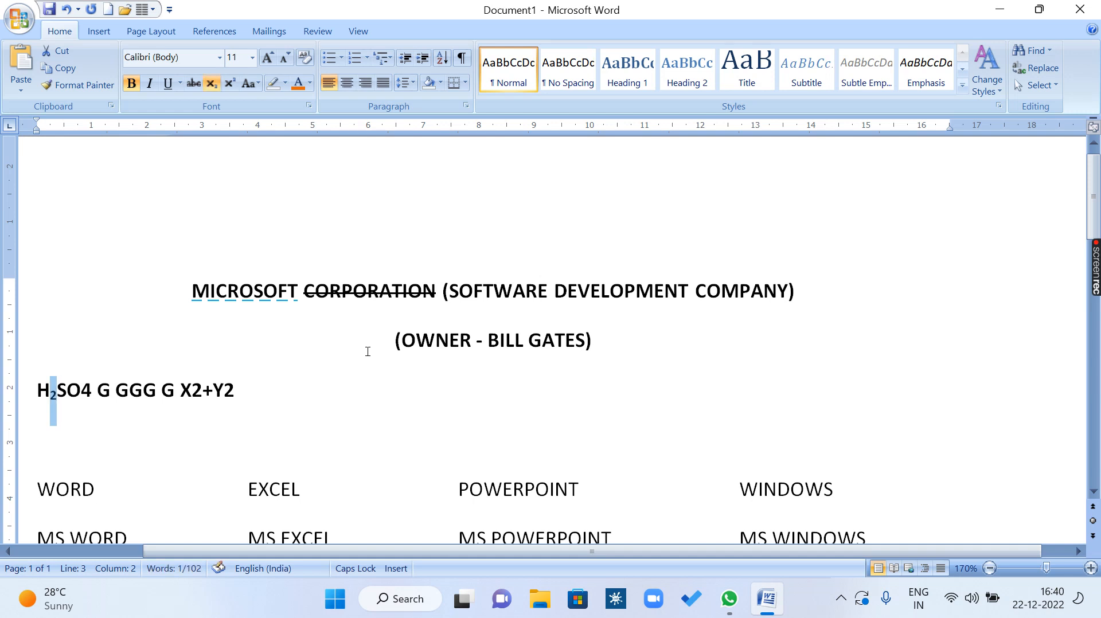
pyautogui.hotkey('ctrl', '=')
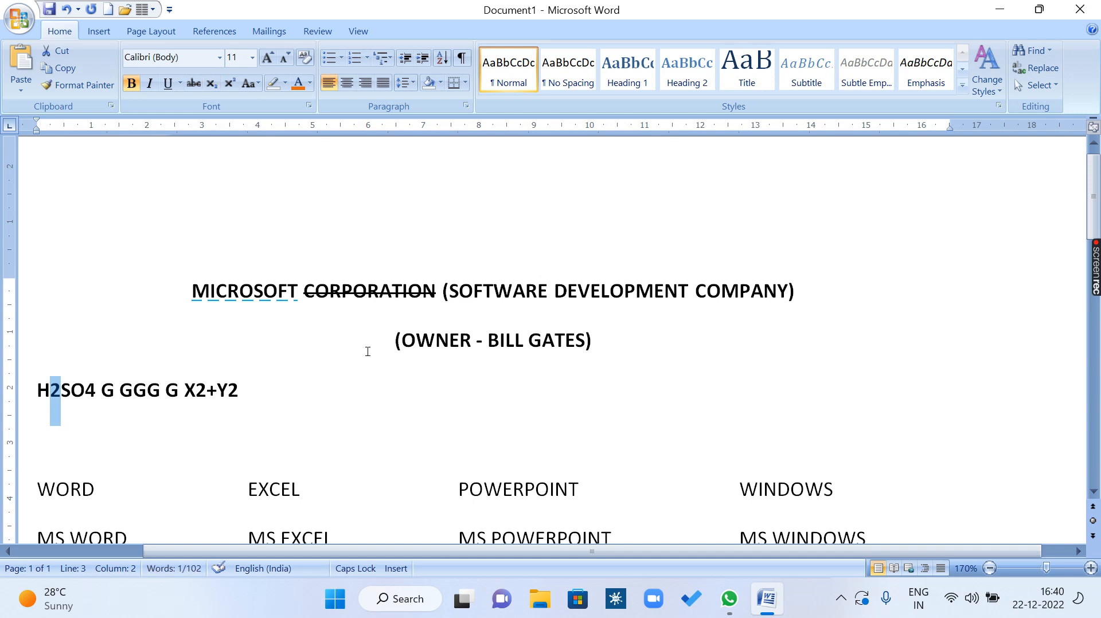
pyautogui.hotkey('ctrl', 'shift', '=')
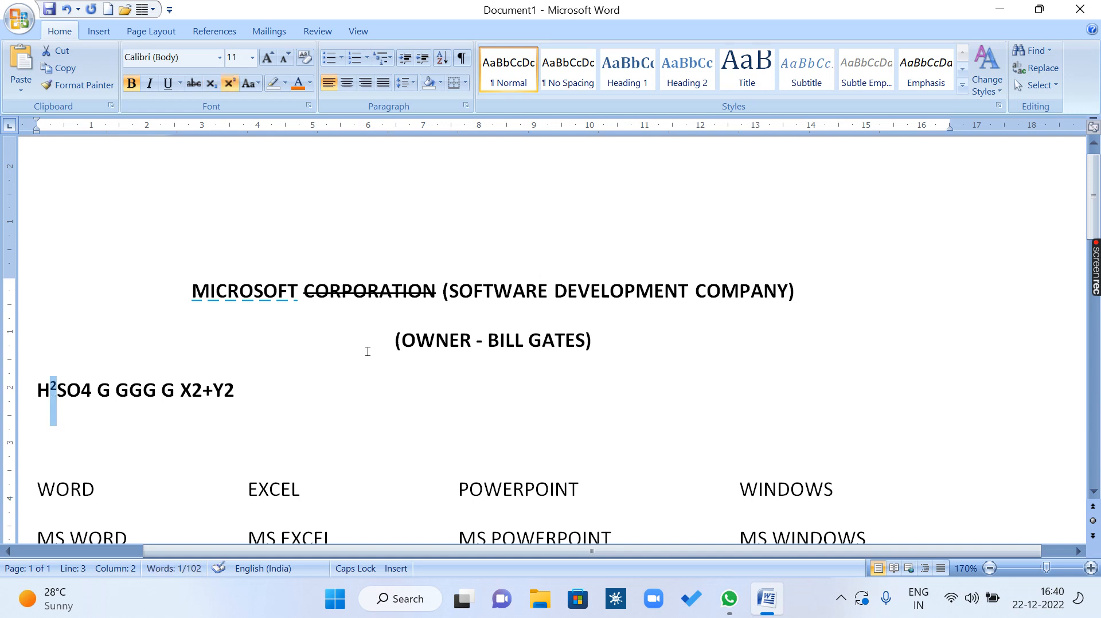
pyautogui.hotkey('ctrl', 'shift', '=')
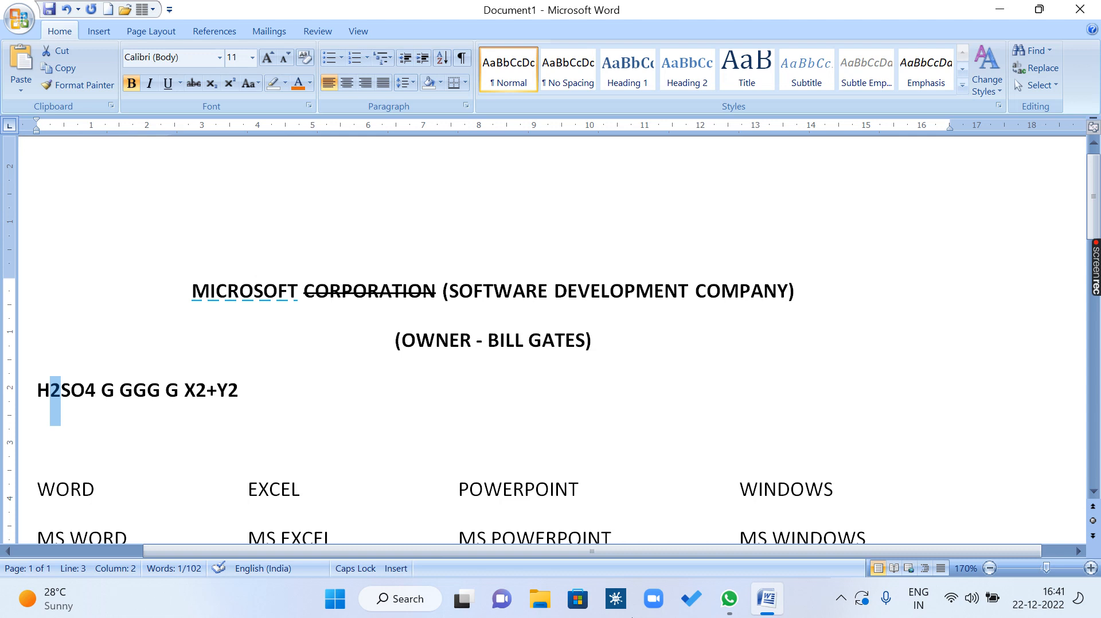
# Grow the 2 in H2SO4 through the preset font sizes to 160 and shrink it back to 11.
pyautogui.hotkey('ctrl', 'shift', '.')
pyautogui.hotkey('ctrl', 'shift', '.')
pyautogui.hotkey('ctrl', 'shift', '.')
pyautogui.hotkey('ctrl', 'shift', '.')
pyautogui.hotkey('ctrl', 'shift', '.')
pyautogui.hotkey('ctrl', 'shift', '.')
pyautogui.hotkey('ctrl', 'shift', '.')
pyautogui.hotkey('ctrl', 'shift', '.')
pyautogui.hotkey('ctrl', 'shift', '.')
pyautogui.hotkey('ctrl', 'shift', '.')
pyautogui.hotkey('ctrl', 'shift', '.')
pyautogui.hotkey('ctrl', 'shift', '.')
pyautogui.hotkey('ctrl', 'shift', '.')
pyautogui.hotkey('ctrl', 'shift', '.')
pyautogui.hotkey('ctrl', 'shift', '.')
pyautogui.hotkey('ctrl', 'shift', '.')
pyautogui.hotkey('ctrl', 'shift', '.')
pyautogui.hotkey('ctrl', 'shift', '.')
pyautogui.hotkey('ctrl', 'shift', '.')
pyautogui.hotkey('ctrl', 'shift', '.')
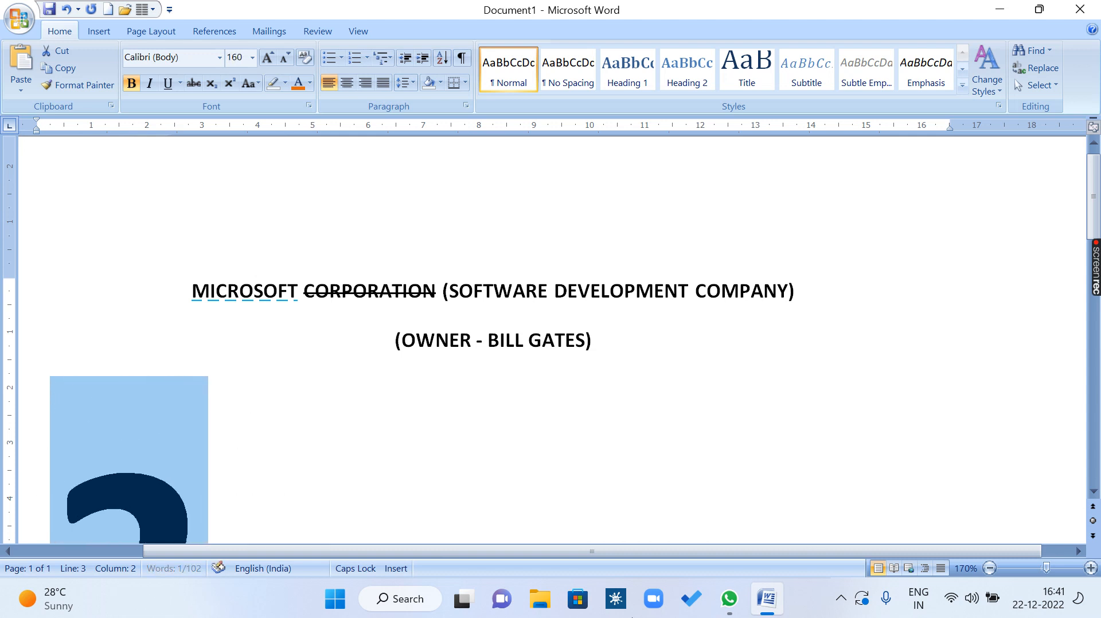
pyautogui.hotkey('ctrl', 'shift', ',')
pyautogui.hotkey('ctrl', 'shift', ',')
pyautogui.hotkey('ctrl', 'shift', ',')
pyautogui.hotkey('ctrl', 'shift', ',')
pyautogui.hotkey('ctrl', 'shift', ',')
pyautogui.hotkey('ctrl', 'shift', ',')
pyautogui.hotkey('ctrl', 'shift', ',')
pyautogui.hotkey('ctrl', 'shift', ',')
pyautogui.hotkey('ctrl', 'shift', ',')
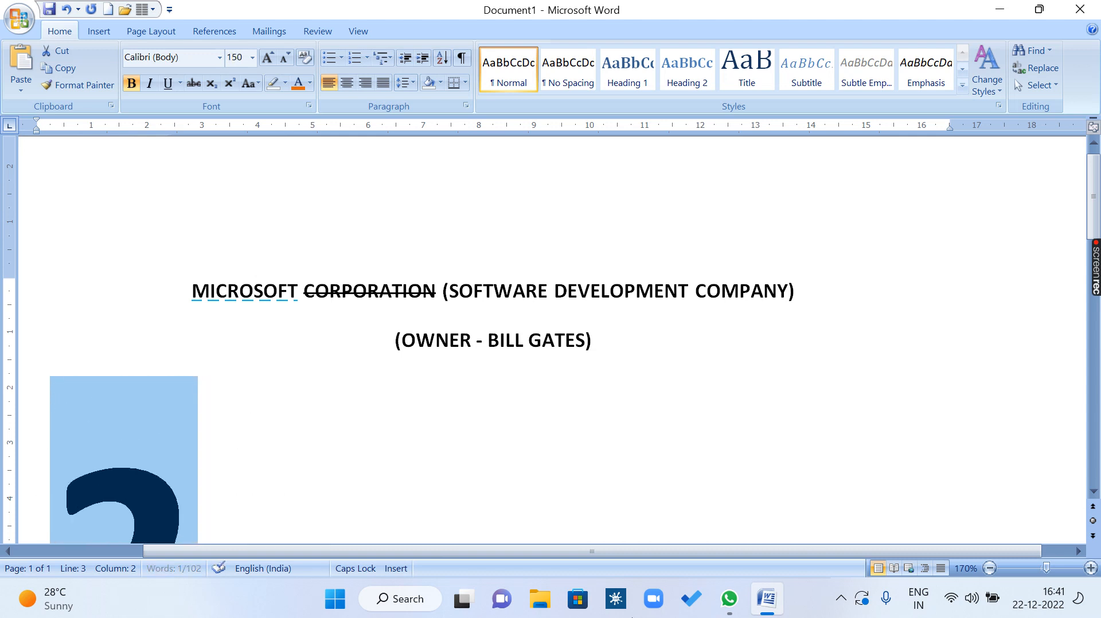
pyautogui.hotkey('ctrl', 'shift', ',')
pyautogui.hotkey('ctrl', 'shift', ',')
pyautogui.hotkey('ctrl', 'shift', ',')
pyautogui.hotkey('ctrl', 'shift', ',')
pyautogui.hotkey('ctrl', 'shift', ',')
pyautogui.hotkey('ctrl', 'shift', ',')
pyautogui.hotkey('ctrl', 'shift', ',')
pyautogui.hotkey('ctrl', 'shift', ',')
pyautogui.hotkey('ctrl', 'shift', ',')
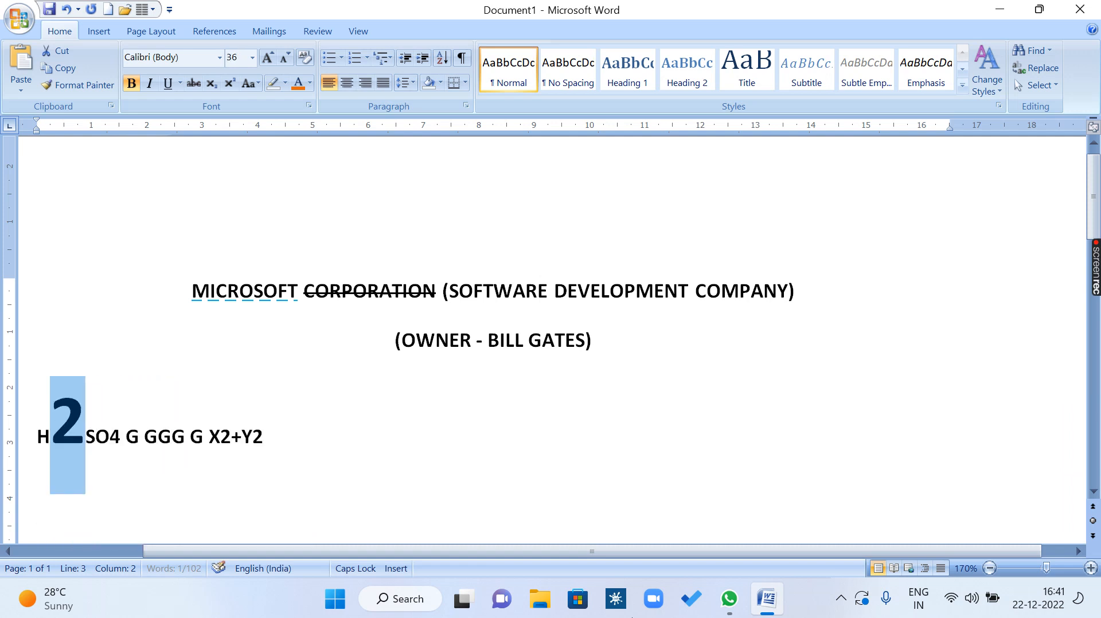
pyautogui.hotkey('ctrl', 'shift', ',')
pyautogui.hotkey('ctrl', 'shift', ',')
pyautogui.hotkey('ctrl', 'shift', ',')
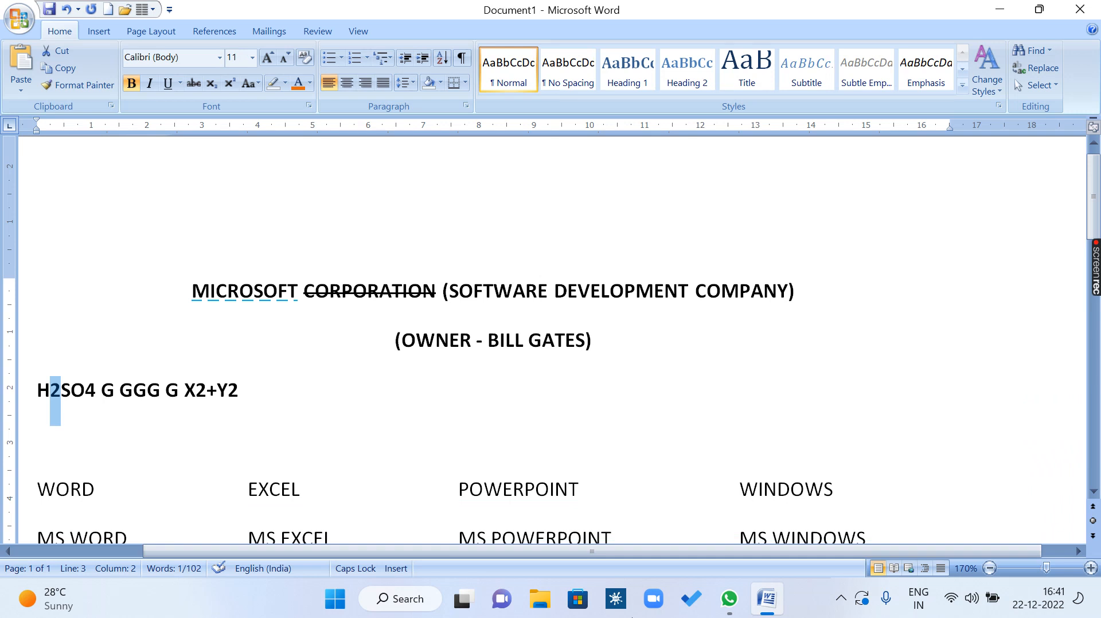
# Resize the 2 in H2SO4 in one-point steps, up to 45, down to 8 and up to 24.
pyautogui.hotkey('ctrl', ']')
pyautogui.hotkey('ctrl', ']')
pyautogui.hotkey('ctrl', ']')
pyautogui.hotkey('ctrl', ']')
pyautogui.hotkey('ctrl', ']')
pyautogui.hotkey('ctrl', ']')
pyautogui.hotkey('ctrl', ']')
pyautogui.hotkey('ctrl', ']')
pyautogui.hotkey('ctrl', ']')
pyautogui.hotkey('ctrl', ']')
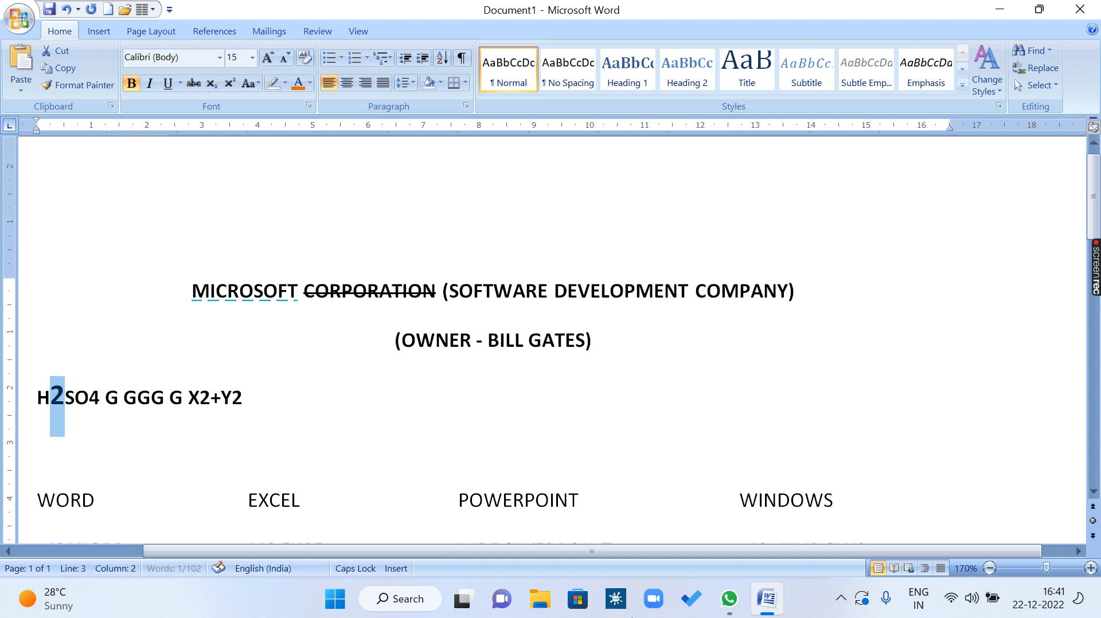
pyautogui.hotkey('ctrl', ']')
pyautogui.hotkey('ctrl', ']')
pyautogui.hotkey('ctrl', ']')
pyautogui.hotkey('ctrl', ']')
pyautogui.hotkey('ctrl', ']')
pyautogui.hotkey('ctrl', ']')
pyautogui.hotkey('ctrl', ']')
pyautogui.hotkey('ctrl', ']')
pyautogui.hotkey('ctrl', ']')
pyautogui.hotkey('ctrl', ']')
pyautogui.hotkey('ctrl', ']')
pyautogui.hotkey('ctrl', ']')
pyautogui.hotkey('ctrl', ']')
pyautogui.hotkey('ctrl', ']')
pyautogui.hotkey('ctrl', ']')
pyautogui.hotkey('ctrl', ']')
pyautogui.hotkey('ctrl', ']')
pyautogui.hotkey('ctrl', ']')
pyautogui.hotkey('ctrl', ']')
pyautogui.hotkey('ctrl', ']')
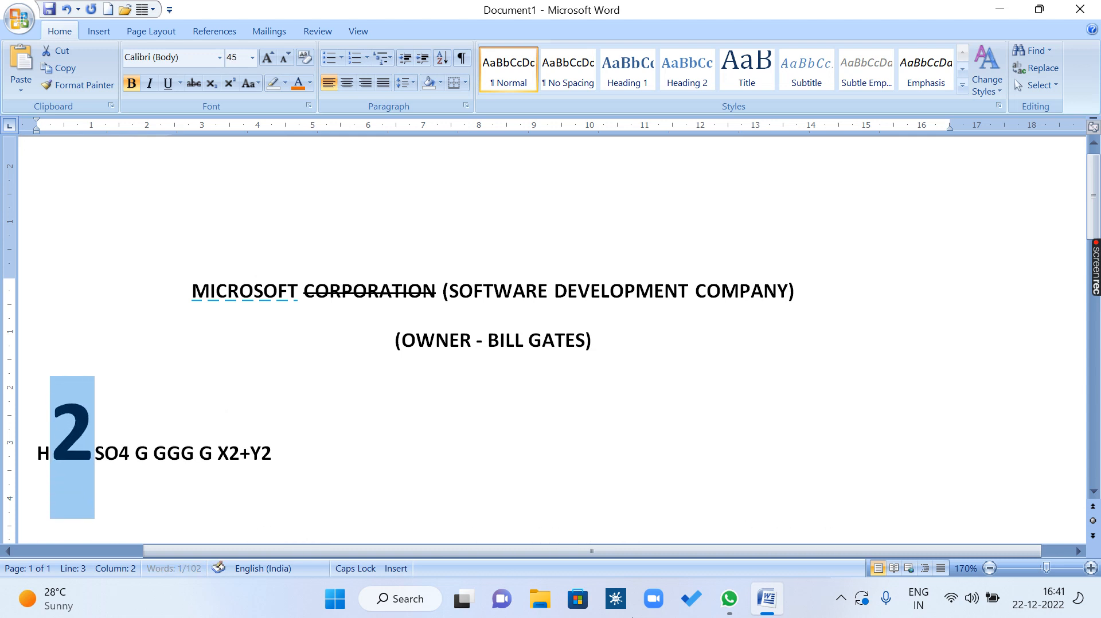
pyautogui.hotkey('ctrl', '[')
pyautogui.hotkey('ctrl', '[')
pyautogui.hotkey('ctrl', '[')
pyautogui.hotkey('ctrl', '[')
pyautogui.hotkey('ctrl', '[')
pyautogui.hotkey('ctrl', '[')
pyautogui.hotkey('ctrl', '[')
pyautogui.hotkey('ctrl', '[')
pyautogui.hotkey('ctrl', '[')
pyautogui.hotkey('ctrl', '[')
pyautogui.hotkey('ctrl', '[')
pyautogui.hotkey('ctrl', '[')
pyautogui.hotkey('ctrl', '[')
pyautogui.hotkey('ctrl', '[')
pyautogui.hotkey('ctrl', '[')
pyautogui.hotkey('ctrl', '[')
pyautogui.hotkey('ctrl', '[')
pyautogui.hotkey('ctrl', '[')
pyautogui.hotkey('ctrl', '[')
pyautogui.hotkey('ctrl', '[')
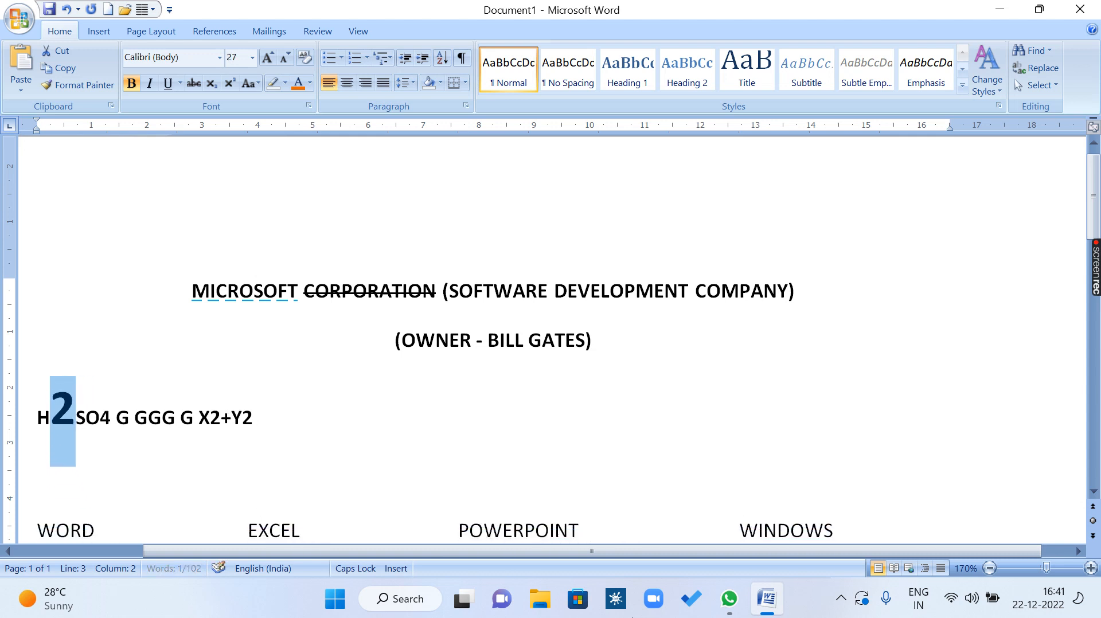
pyautogui.hotkey('ctrl', ']')
pyautogui.hotkey('ctrl', ']')
pyautogui.hotkey('ctrl', ']')
pyautogui.hotkey('ctrl', ']')
pyautogui.hotkey('ctrl', ']')
pyautogui.hotkey('ctrl', ']')
pyautogui.hotkey('ctrl', ']')
pyautogui.hotkey('ctrl', ']')
pyautogui.hotkey('ctrl', ']')
pyautogui.hotkey('ctrl', ']')
pyautogui.hotkey('ctrl', ']')
pyautogui.hotkey('ctrl', ']')
pyautogui.hotkey('ctrl', ']')
pyautogui.hotkey('ctrl', ']')
pyautogui.hotkey('ctrl', ']')
pyautogui.hotkey('ctrl', ']')
pyautogui.hotkey('ctrl', ']')
pyautogui.hotkey('ctrl', ']')
pyautogui.hotkey('ctrl', ']')
pyautogui.hotkey('ctrl', ']')
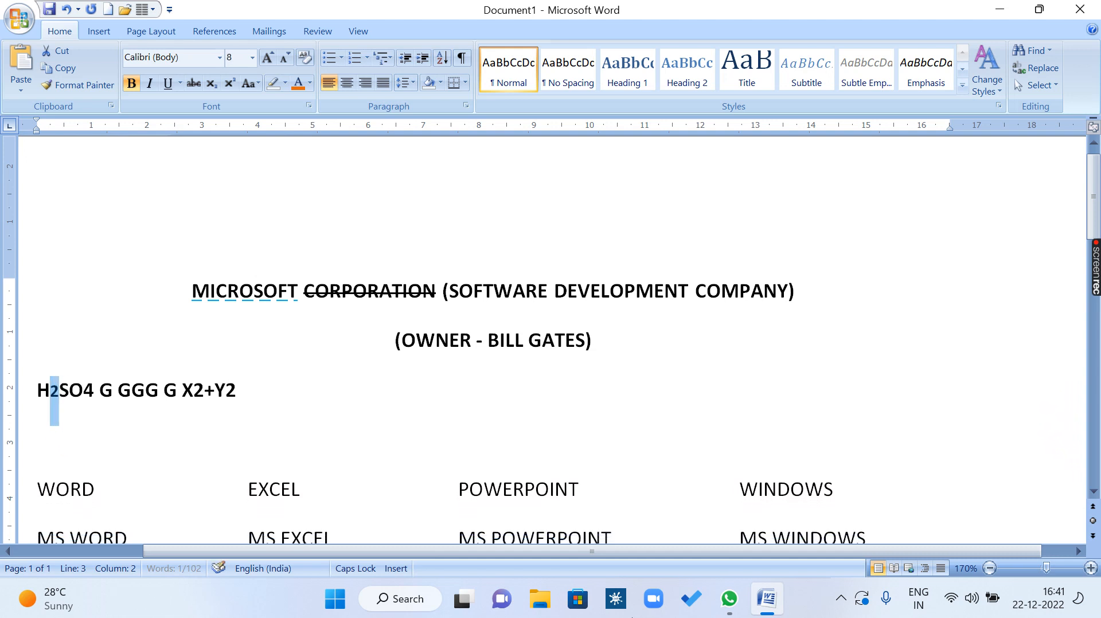
pyautogui.hotkey('ctrl', '[')
pyautogui.hotkey('ctrl', '[')
pyautogui.hotkey('ctrl', '[')
pyautogui.hotkey('ctrl', '[')
pyautogui.hotkey('ctrl', '[')
pyautogui.hotkey('ctrl', '[')
pyautogui.hotkey('ctrl', '[')
pyautogui.hotkey('ctrl', '[')
pyautogui.hotkey('ctrl', '[')
pyautogui.hotkey('ctrl', '[')
pyautogui.hotkey('ctrl', '[')
pyautogui.hotkey('ctrl', '[')
pyautogui.hotkey('ctrl', '[')
pyautogui.hotkey('ctrl', '[')
pyautogui.hotkey('ctrl', '[')
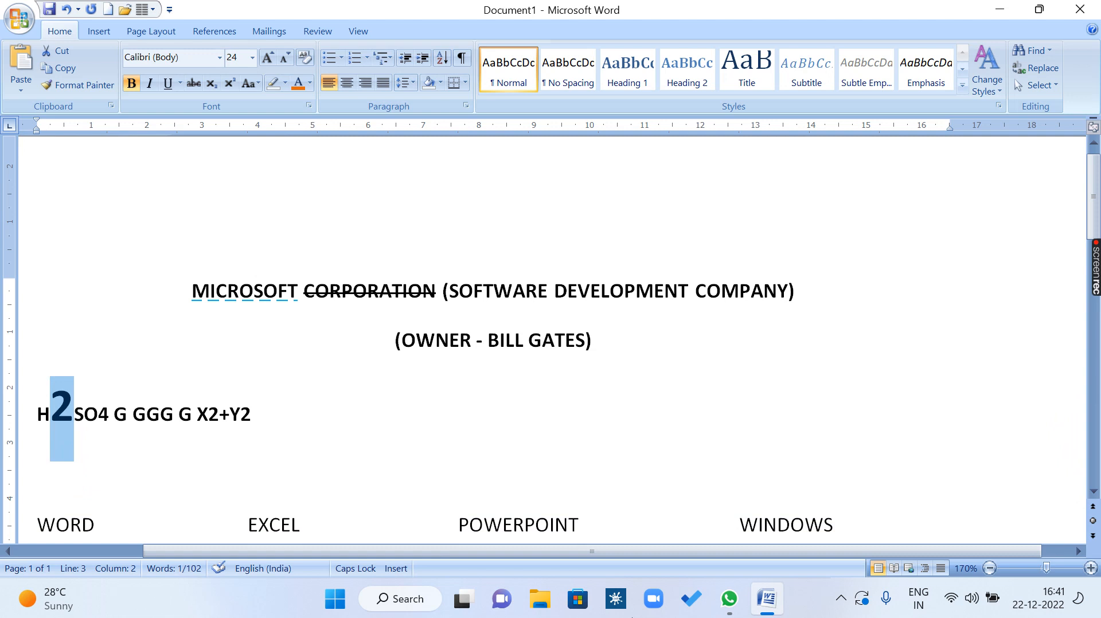
# Grow the 2 in H2SO4 through the preset sizes to 72 and shrink it back to 24.
pyautogui.hotkey('ctrl', 'shift', '.')
pyautogui.hotkey('ctrl', 'shift', '.')
pyautogui.hotkey('ctrl', 'shift', '.')
pyautogui.hotkey('ctrl', 'shift', '.')
pyautogui.hotkey('ctrl', 'shift', '.')
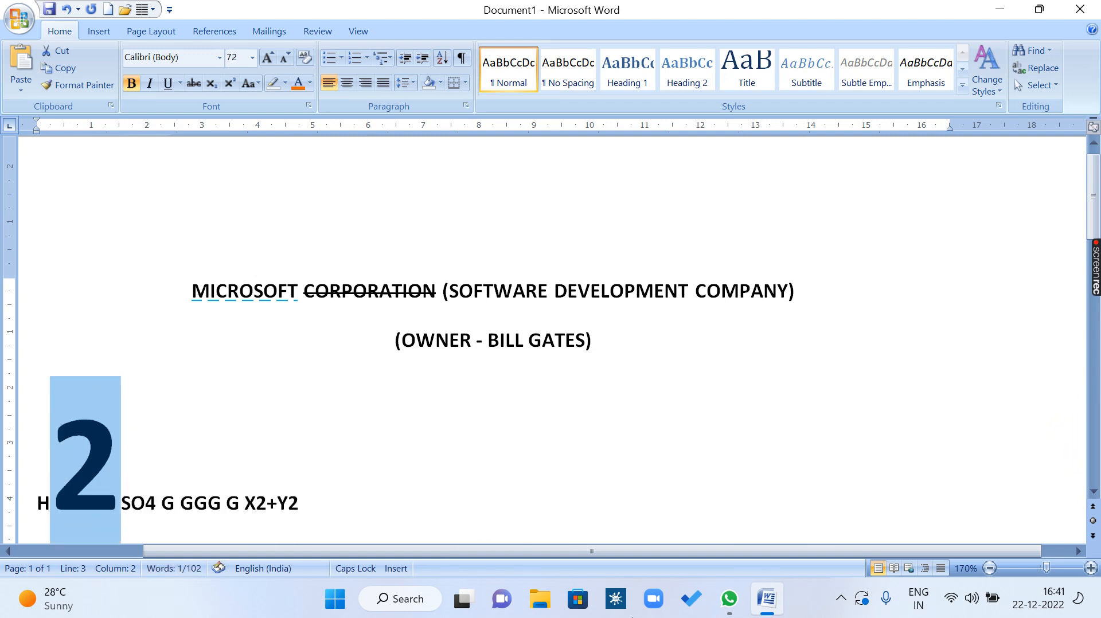
pyautogui.hotkey('ctrl', 'shift', ',')
pyautogui.hotkey('ctrl', 'shift', ',')
pyautogui.hotkey('ctrl', 'shift', ',')
pyautogui.hotkey('ctrl', 'shift', ',')
pyautogui.hotkey('ctrl', 'shift', ',')
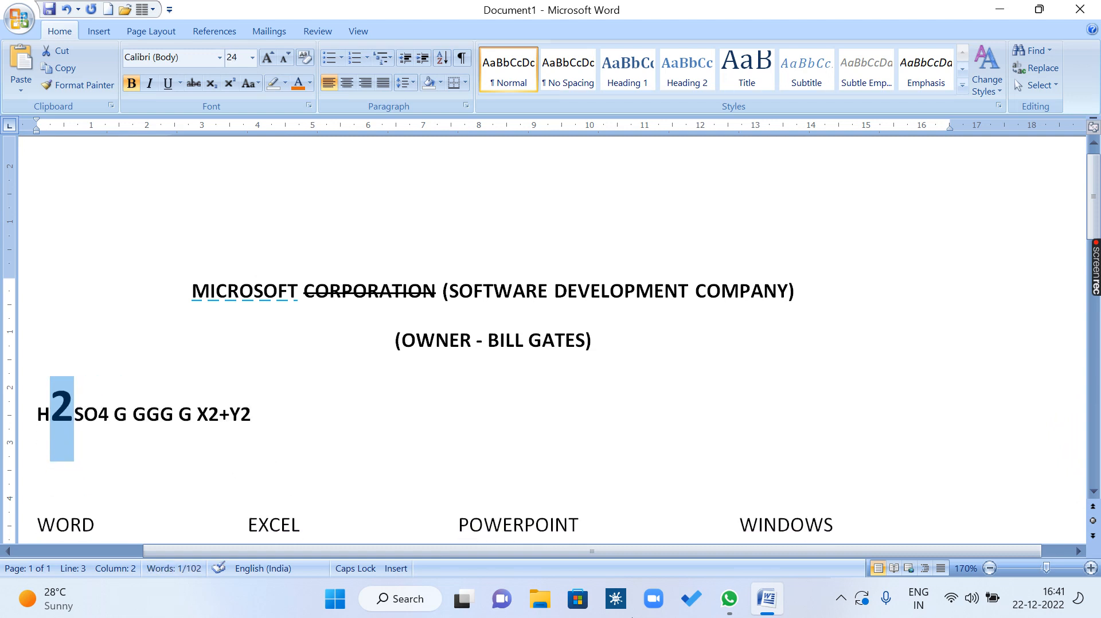
# Grow the 2 in H2SO4 point by point to 29, and shrink it to size 16.
pyautogui.hotkey('ctrl', ']')
pyautogui.hotkey('ctrl', ']')
pyautogui.hotkey('ctrl', ']')
pyautogui.hotkey('ctrl', ']')
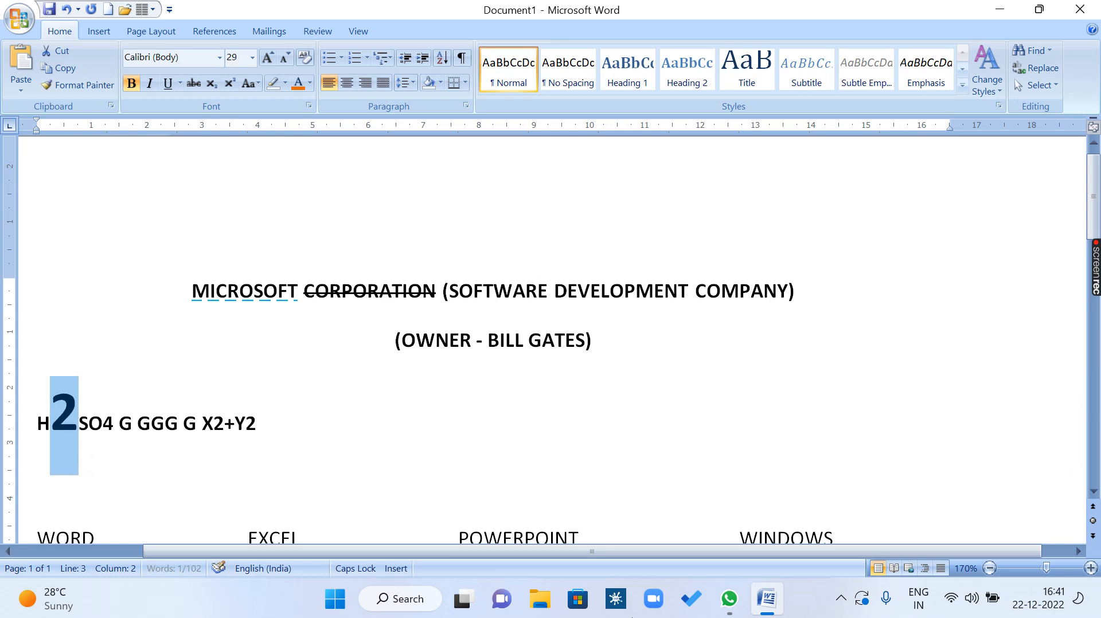
pyautogui.hotkey('ctrl', 'shift', ',')
pyautogui.hotkey('ctrl', 'shift', ',')
pyautogui.hotkey('ctrl', 'shift', ',')
pyautogui.hotkey('ctrl', 'shift', ',')
pyautogui.hotkey('ctrl', 'shift', ',')
pyautogui.hotkey('ctrl', 'shift', ',')
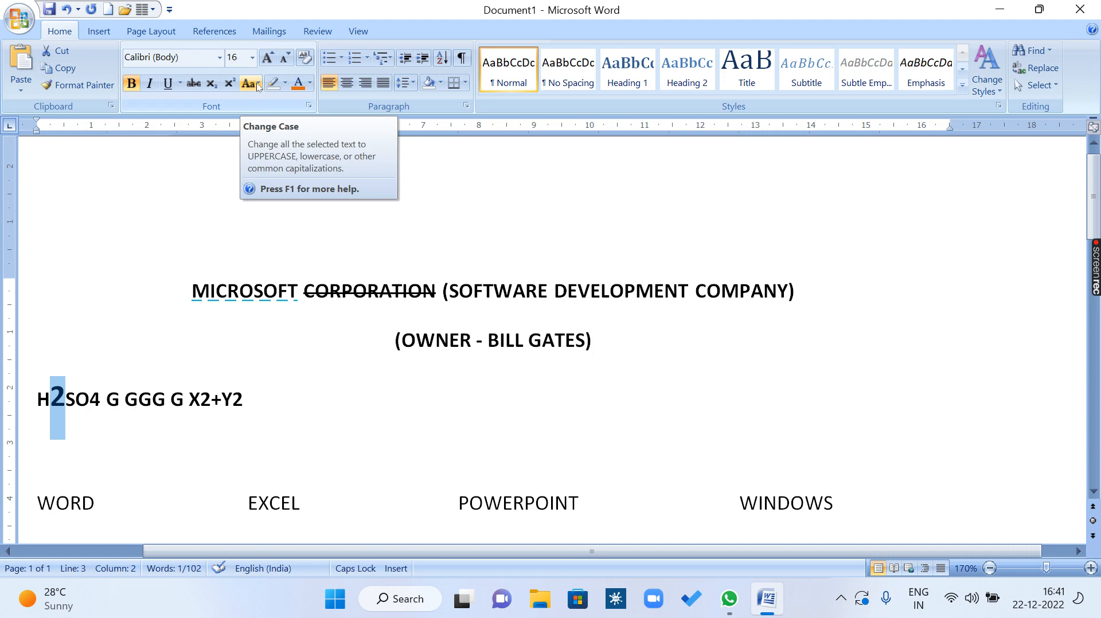
# Cycle the whole "On The Insert Tab" paragraph through uppercase, lowercase and sentence case, ending in sentence case.
pyautogui.scroll(-6, 321, 344)
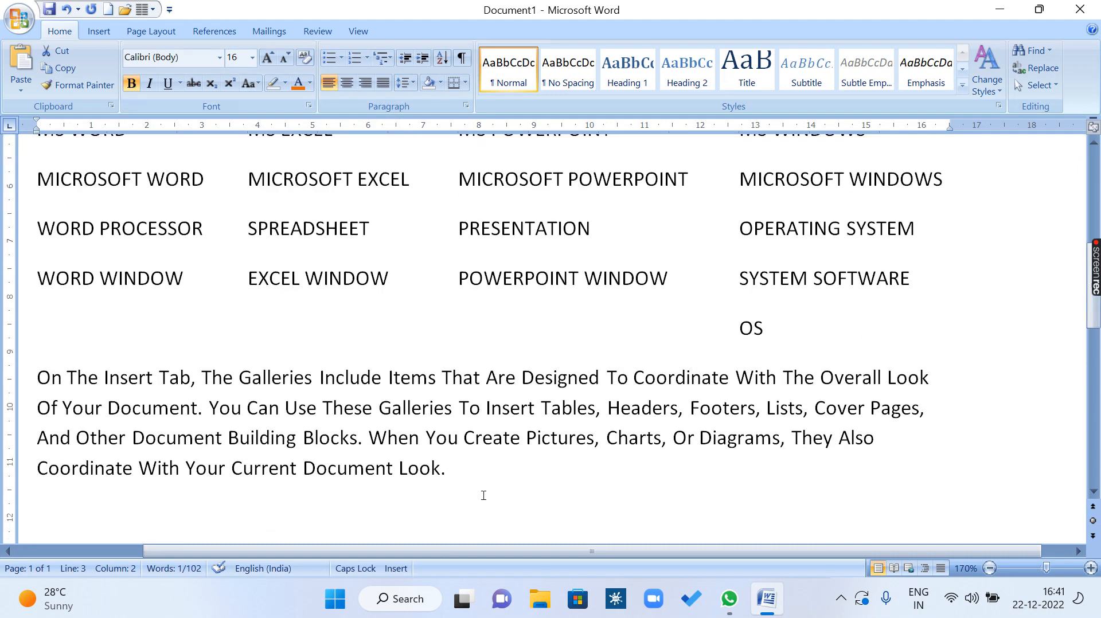
pyautogui.moveTo(483, 495); pyautogui.dragTo(52, 387)
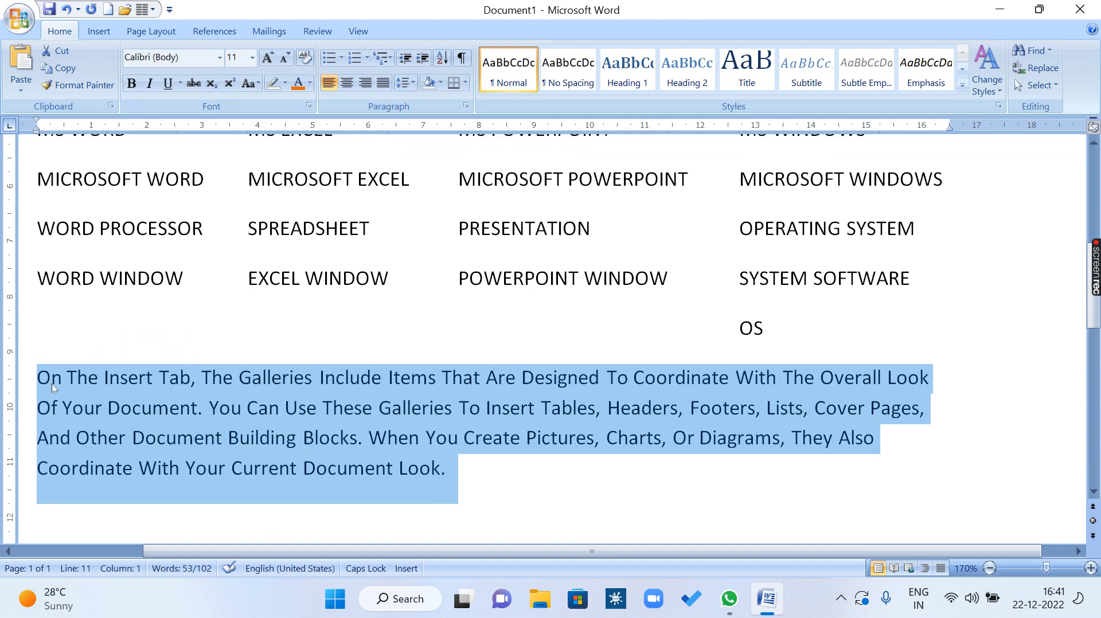
pyautogui.hotkey('shift', 'F3')
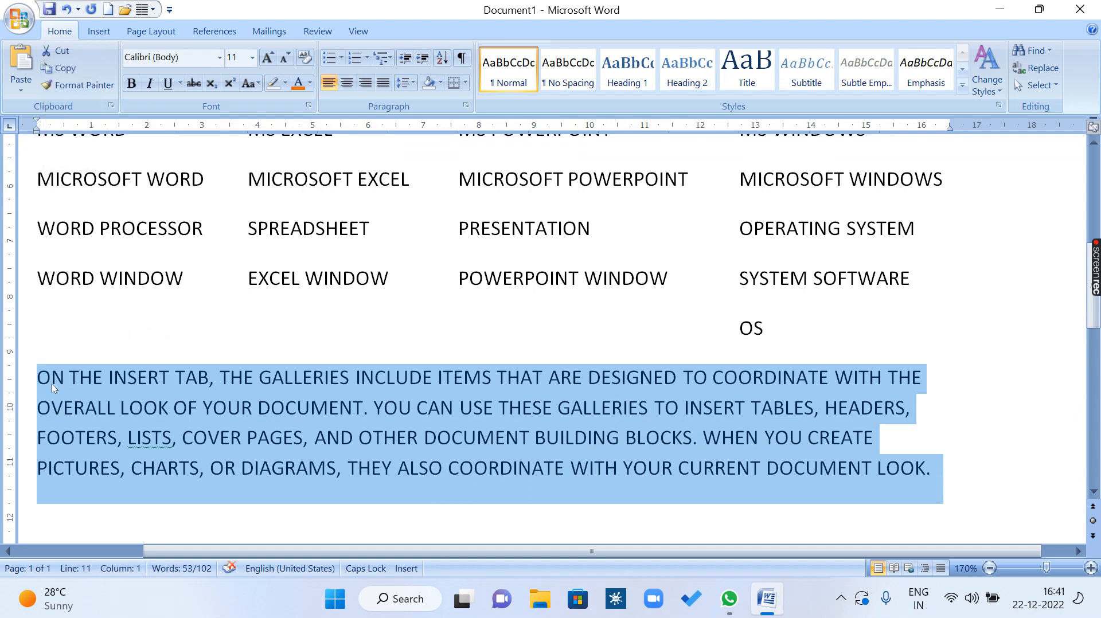
pyautogui.hotkey('shift', 'F3')
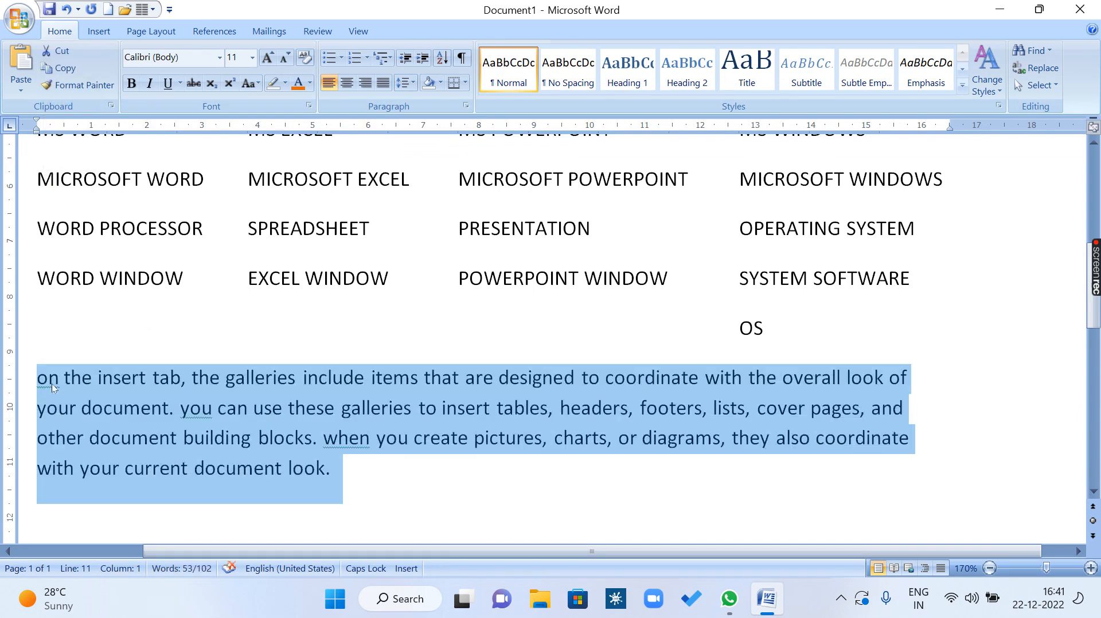
pyautogui.hotkey('shift', 'F3')
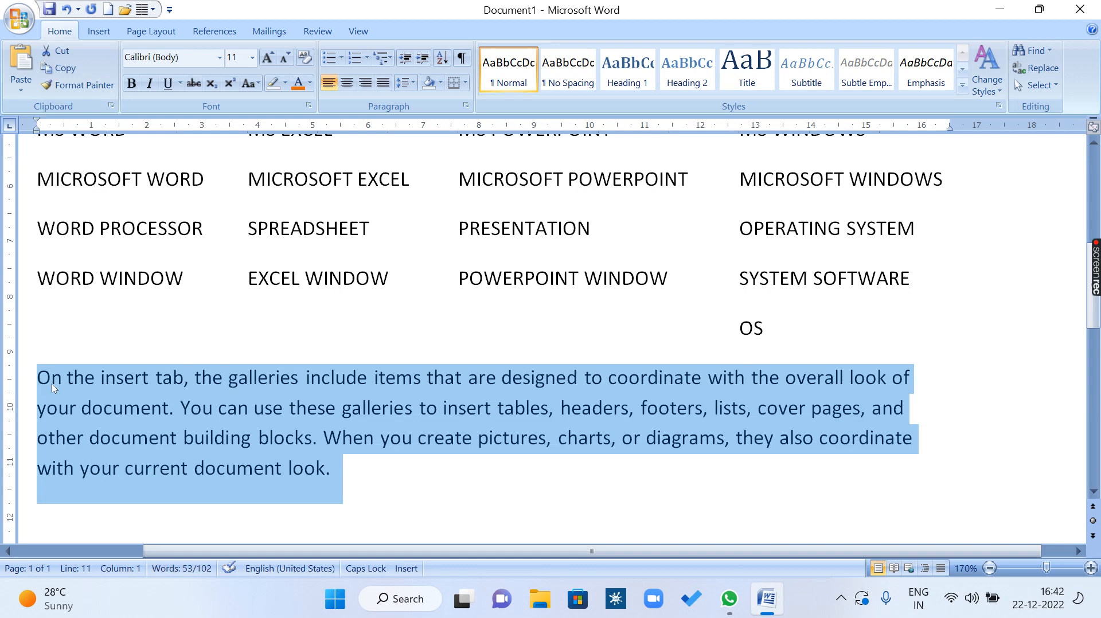
pyautogui.hotkey('shift', 'F3')
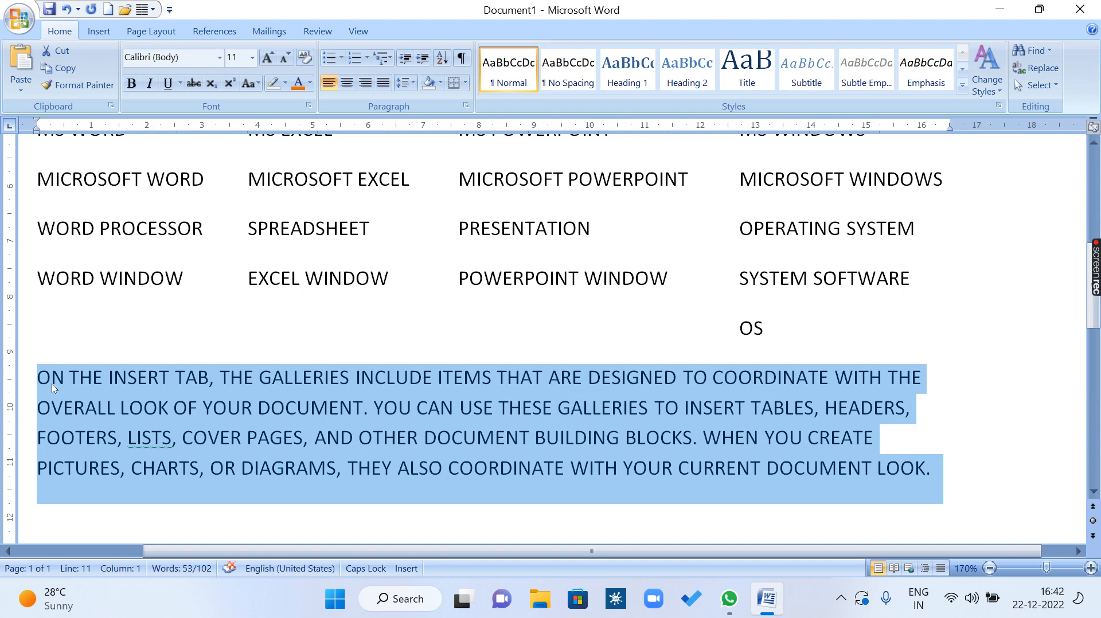
pyautogui.hotkey('shift', 'F3')
# Run the selected paragraph three more times through the change-case cycle, finishing back in sentence case.
pyautogui.hotkey('shift', 'F3')
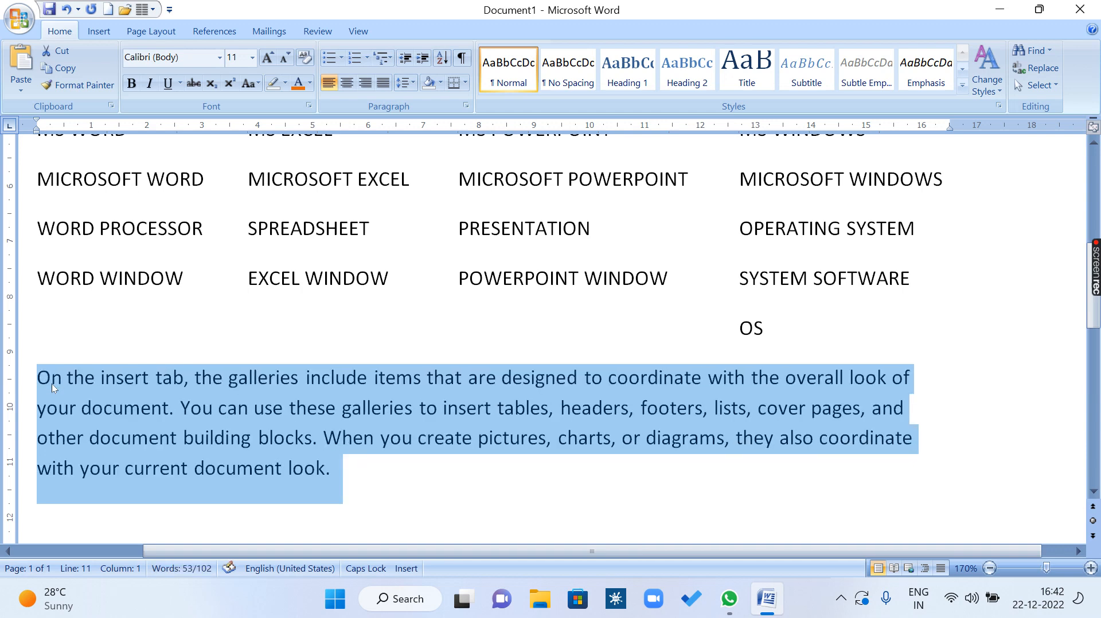
pyautogui.hotkey('shift', 'F3')
pyautogui.hotkey('shift', 'F3')
pyautogui.hotkey('shift', 'F3')
pyautogui.hotkey('shift', 'F3')
pyautogui.hotkey('shift', 'F3')
pyautogui.hotkey('shift', 'F3')
pyautogui.hotkey('shift', 'F3')
pyautogui.hotkey('shift', 'F3')
pyautogui.hotkey('shift', 'F3')
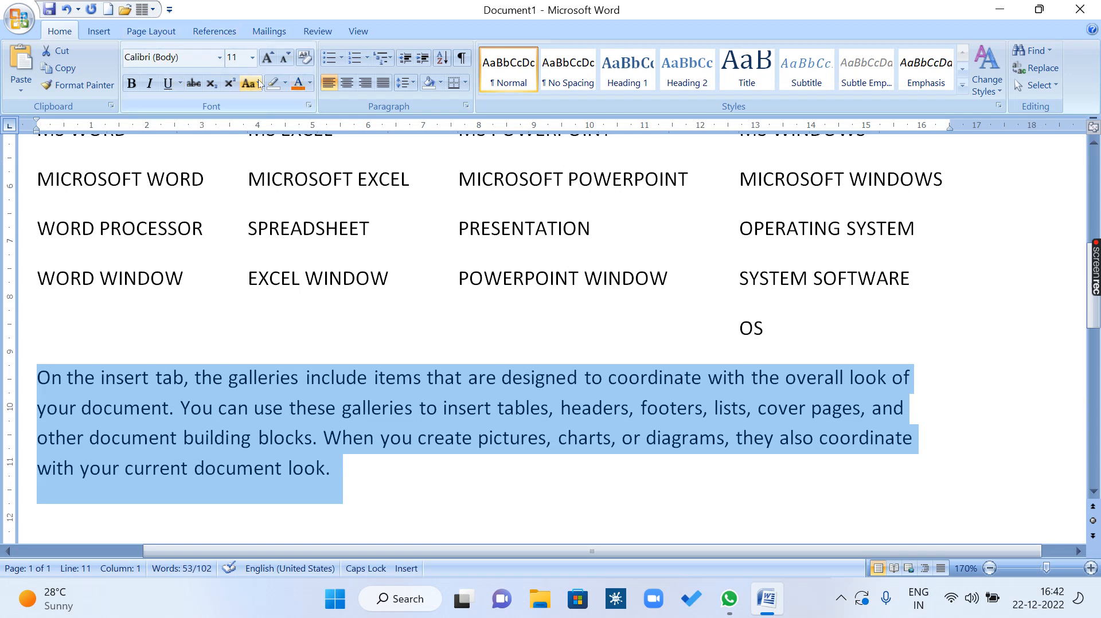
pyautogui.click(252, 58)
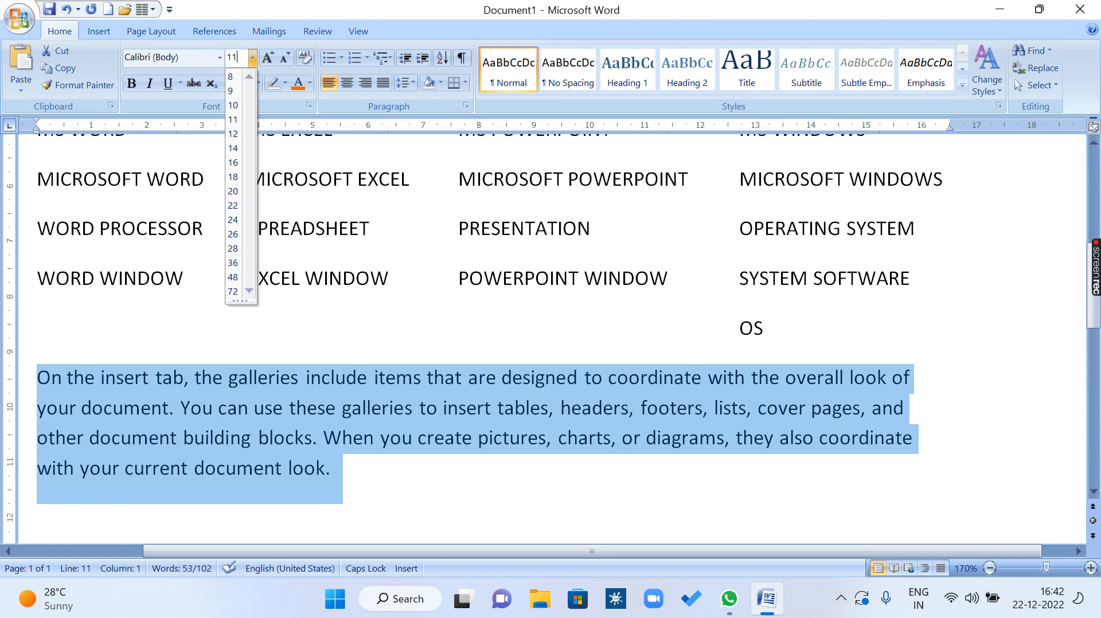
pyautogui.click(376, 390)
pyautogui.click(374, 465)
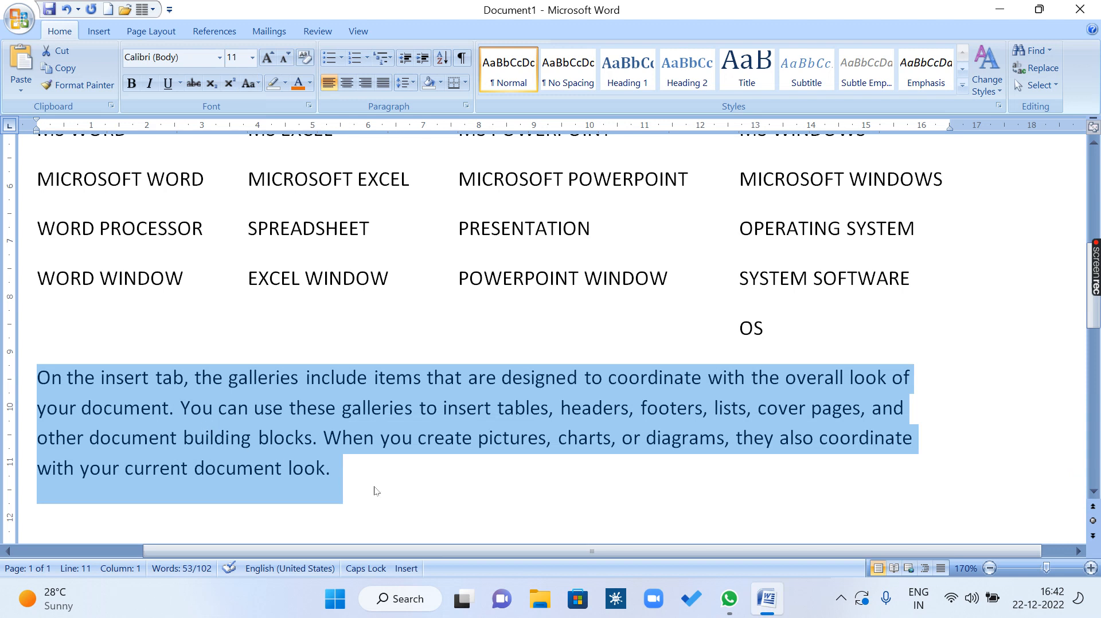
# Set the font size of the selected "On the insert tab" paragraph to 1.
pyautogui.click(244, 59)
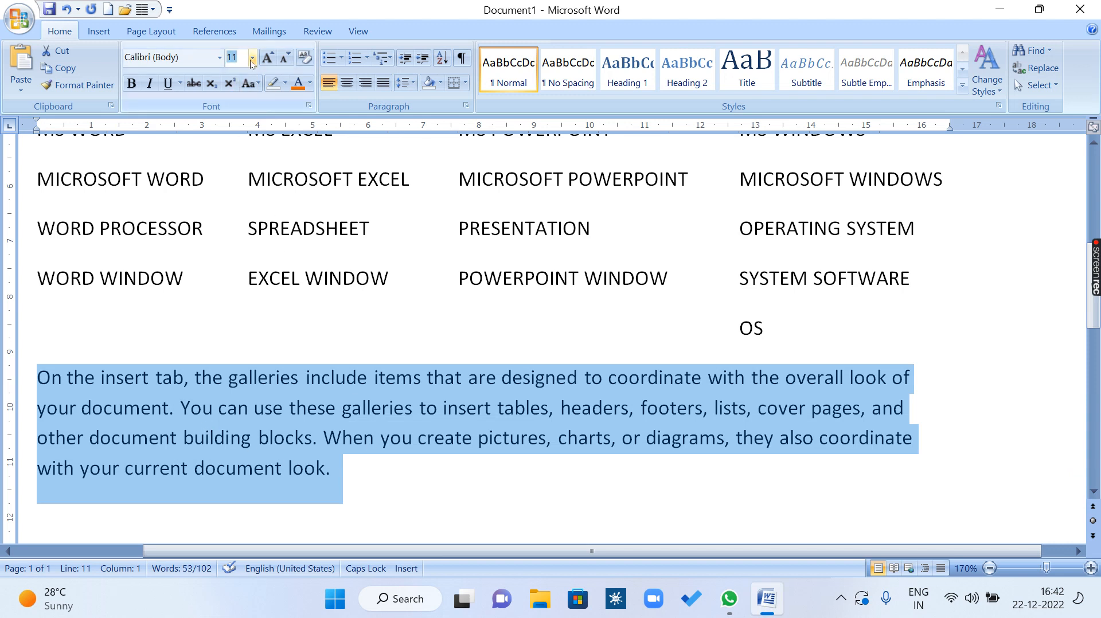
pyautogui.write('1')
pyautogui.press('Return')
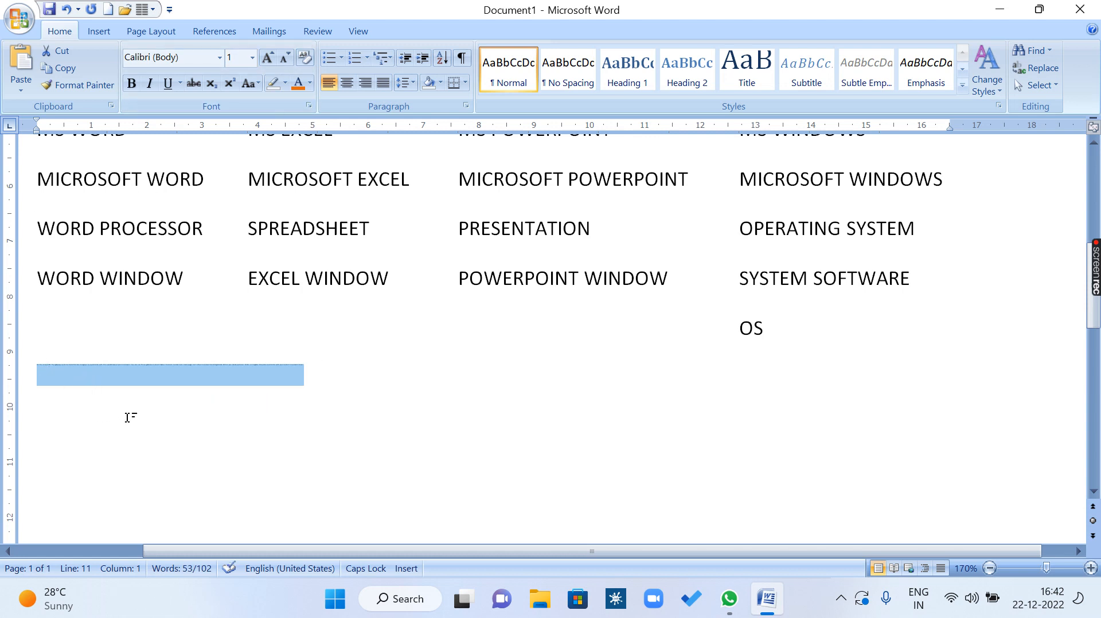
# Try to set the selected paragraph's font size to 10000, and dismiss the resulting message.
pyautogui.click(244, 61)
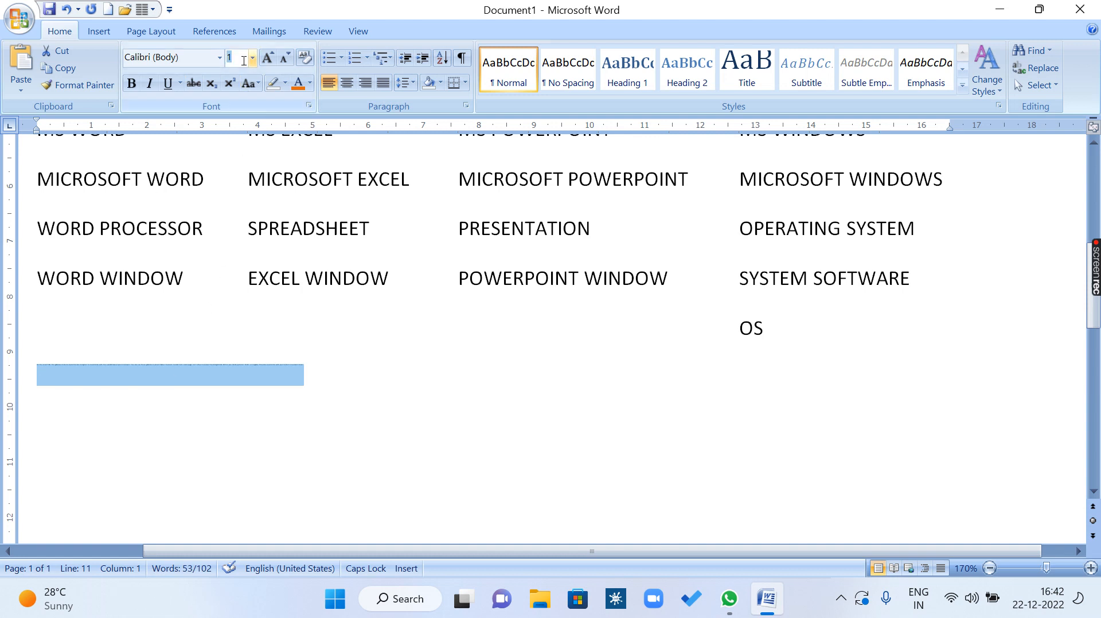
pyautogui.write('1')
pyautogui.write('0')
pyautogui.write('000')
pyautogui.press('Return')
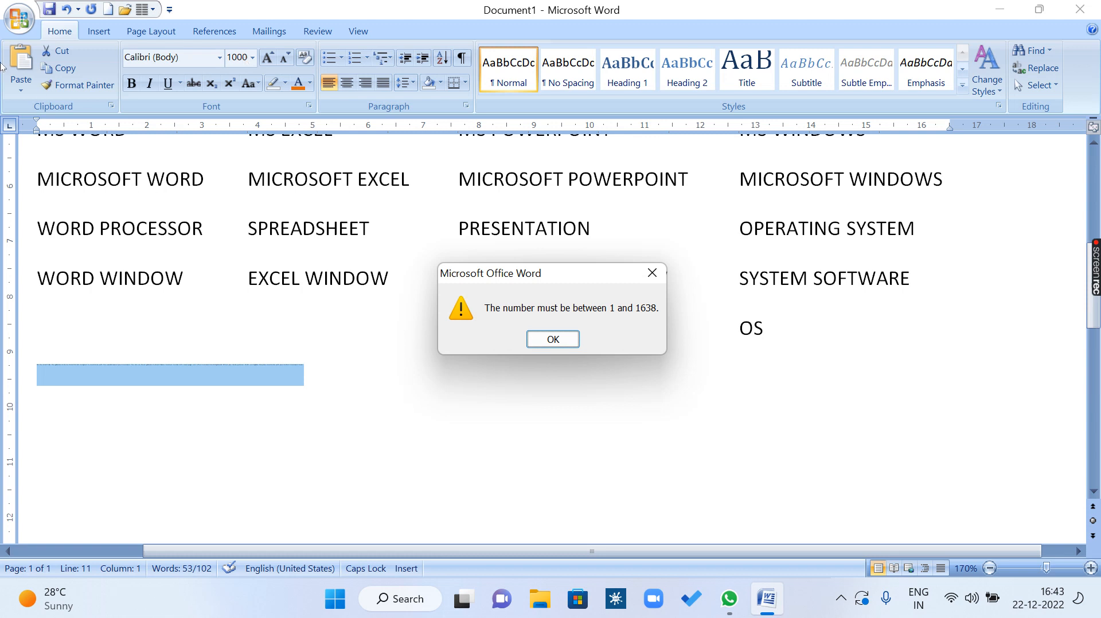
pyautogui.click(564, 340)
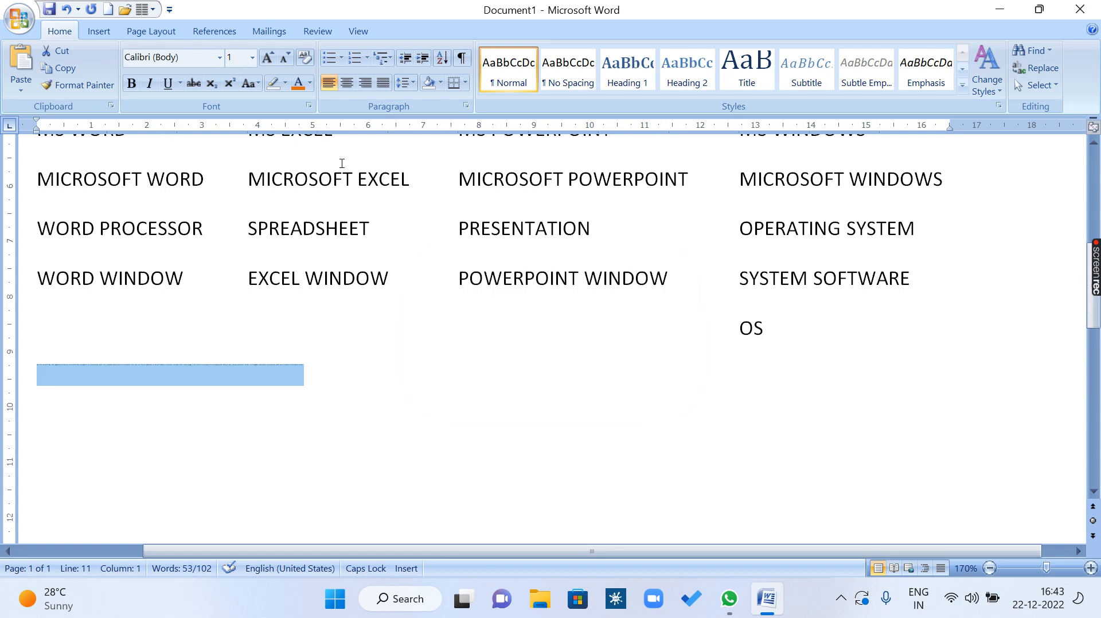